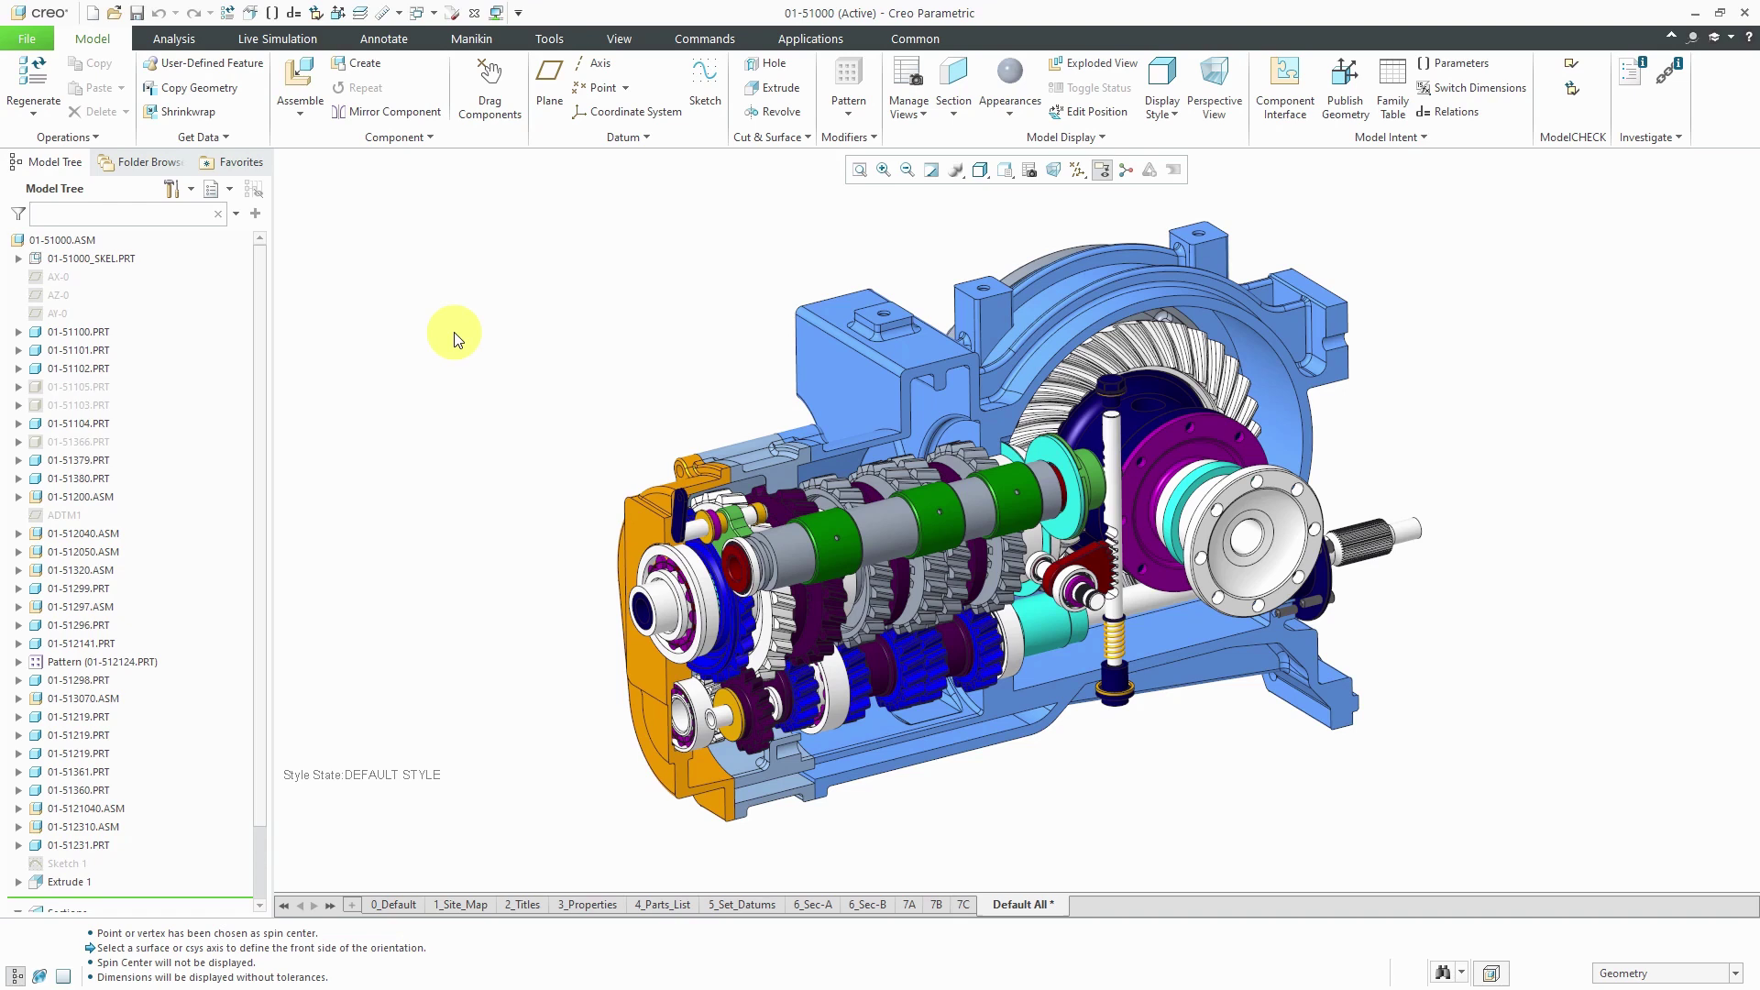
Zoom out and spin the gearbox around its output-flange spin centre to inspect the assembly
{"action": "scroll", "coordinate": [1150, 543], "scroll_direction": "down", "scroll_amount": 2}
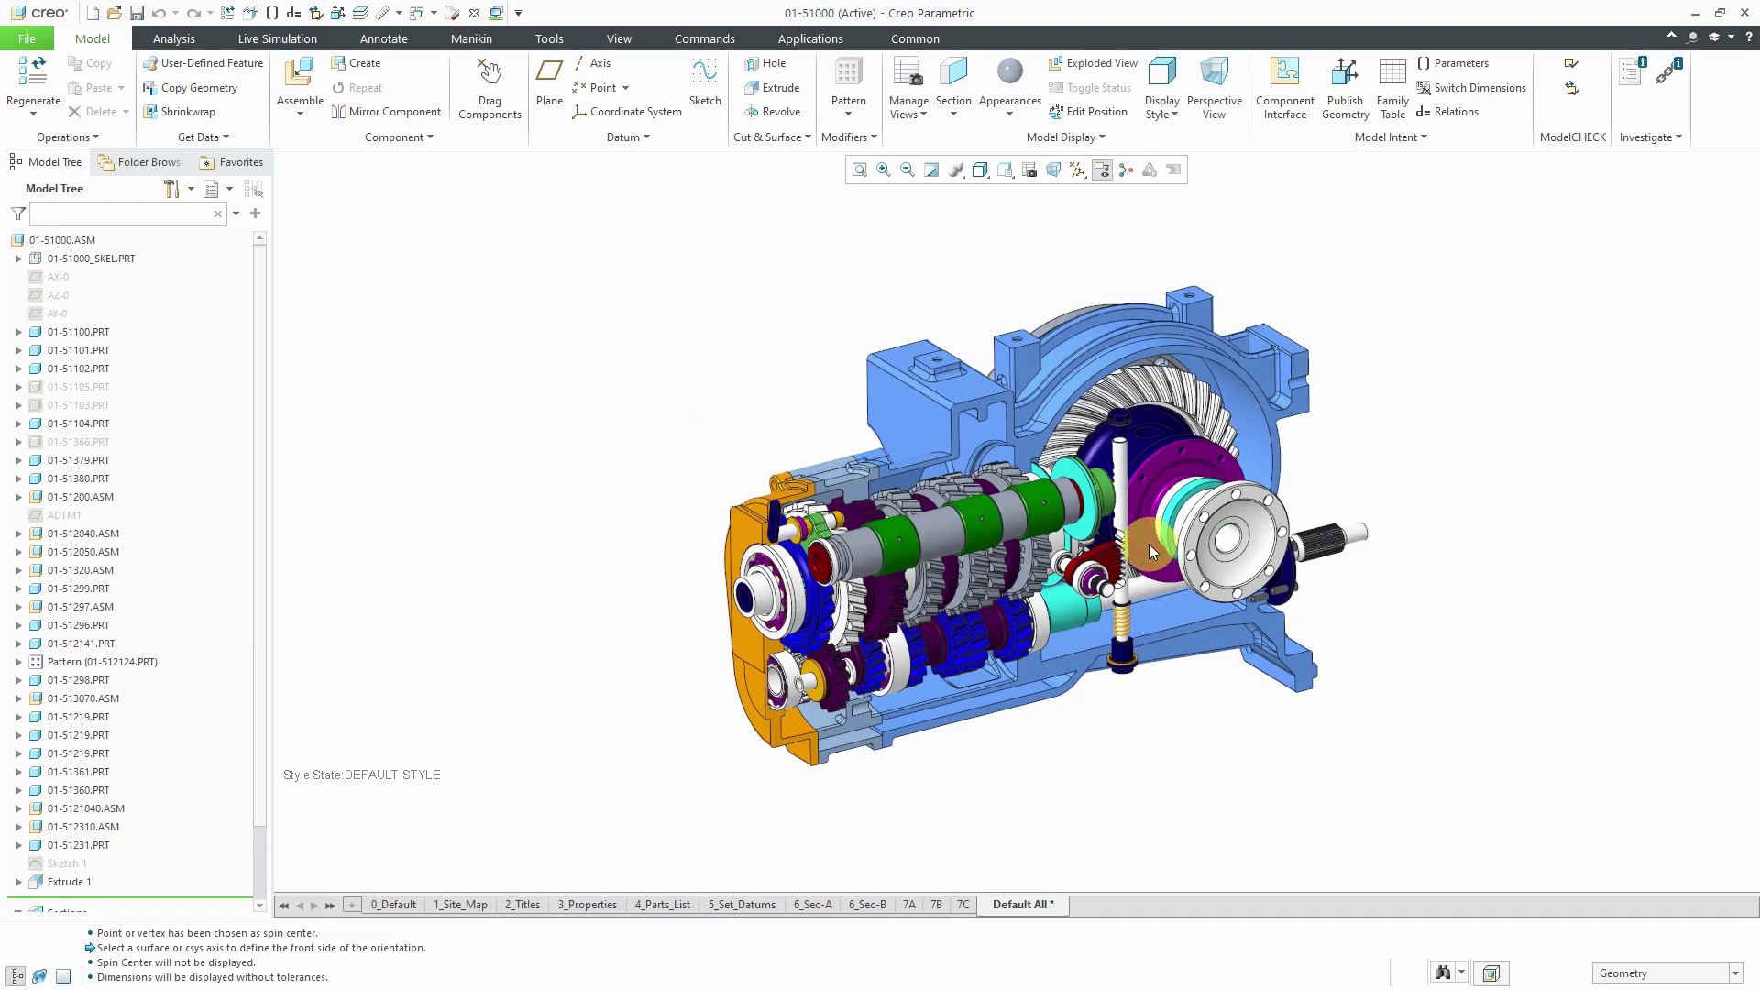
{"action": "middle_click_drag", "start_coordinate": [1147, 543], "coordinate": [1111, 544]}
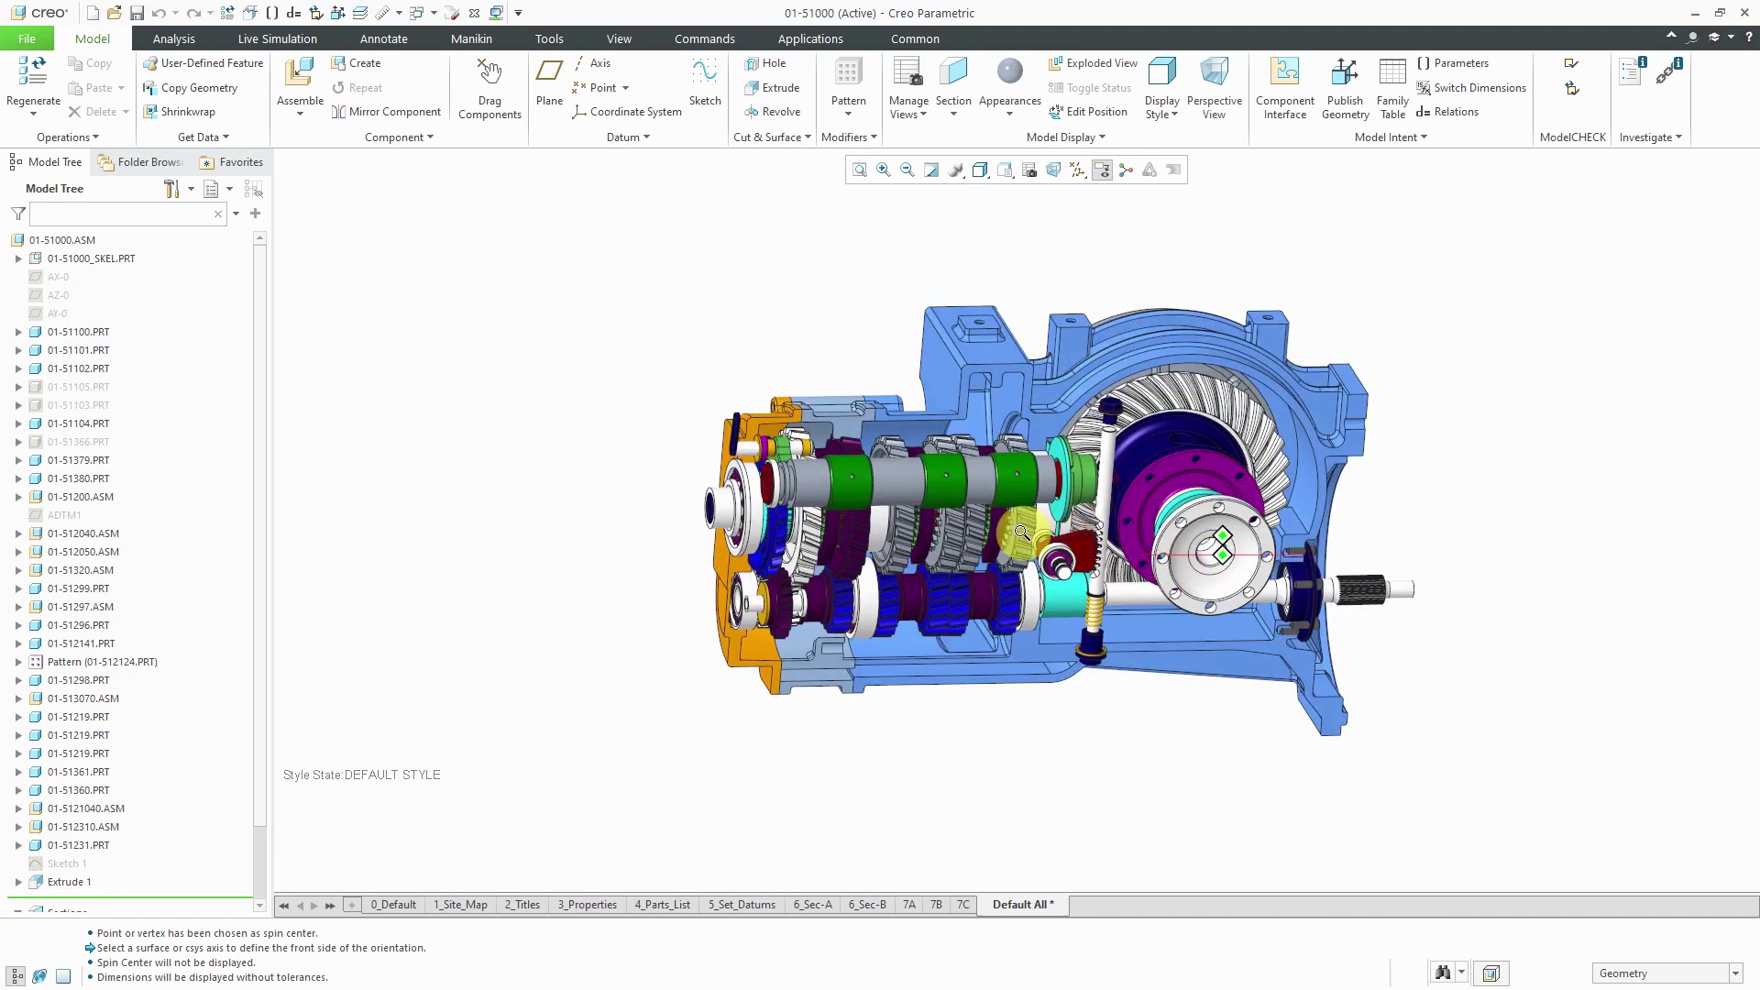
{"action": "mouse_move", "coordinate": [1177, 528]}
{"action": "middle_mouse_down"}
{"action": "mouse_move", "coordinate": [1375, 508]}
{"action": "mouse_move", "coordinate": [734, 531]}
{"action": "mouse_move", "coordinate": [503, 510]}
{"action": "mouse_move", "coordinate": [981, 542]}
{"action": "mouse_move", "coordinate": [767, 523]}
{"action": "mouse_move", "coordinate": [637, 538]}
{"action": "mouse_move", "coordinate": [562, 513]}
{"action": "middle_mouse_up"}
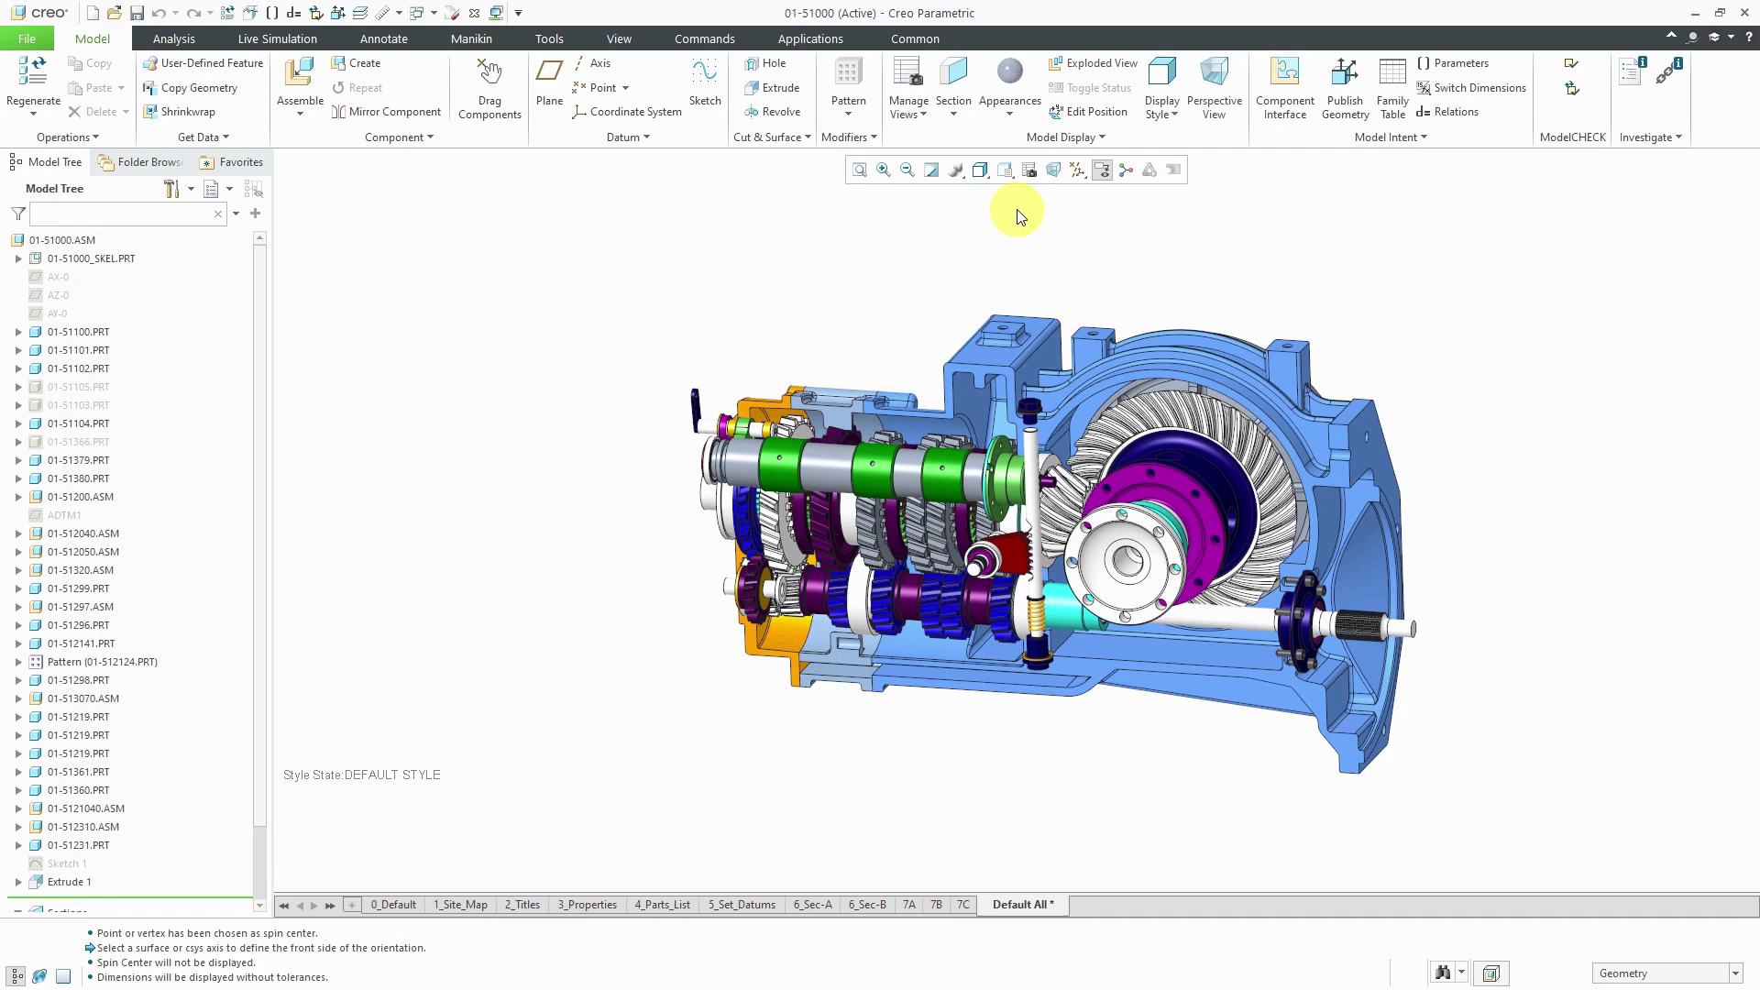
Show the gearbox in the saved LEFT, FRONT, RIGHT and BACK orientations in turn
{"action": "left_click", "coordinate": [1008, 176]}
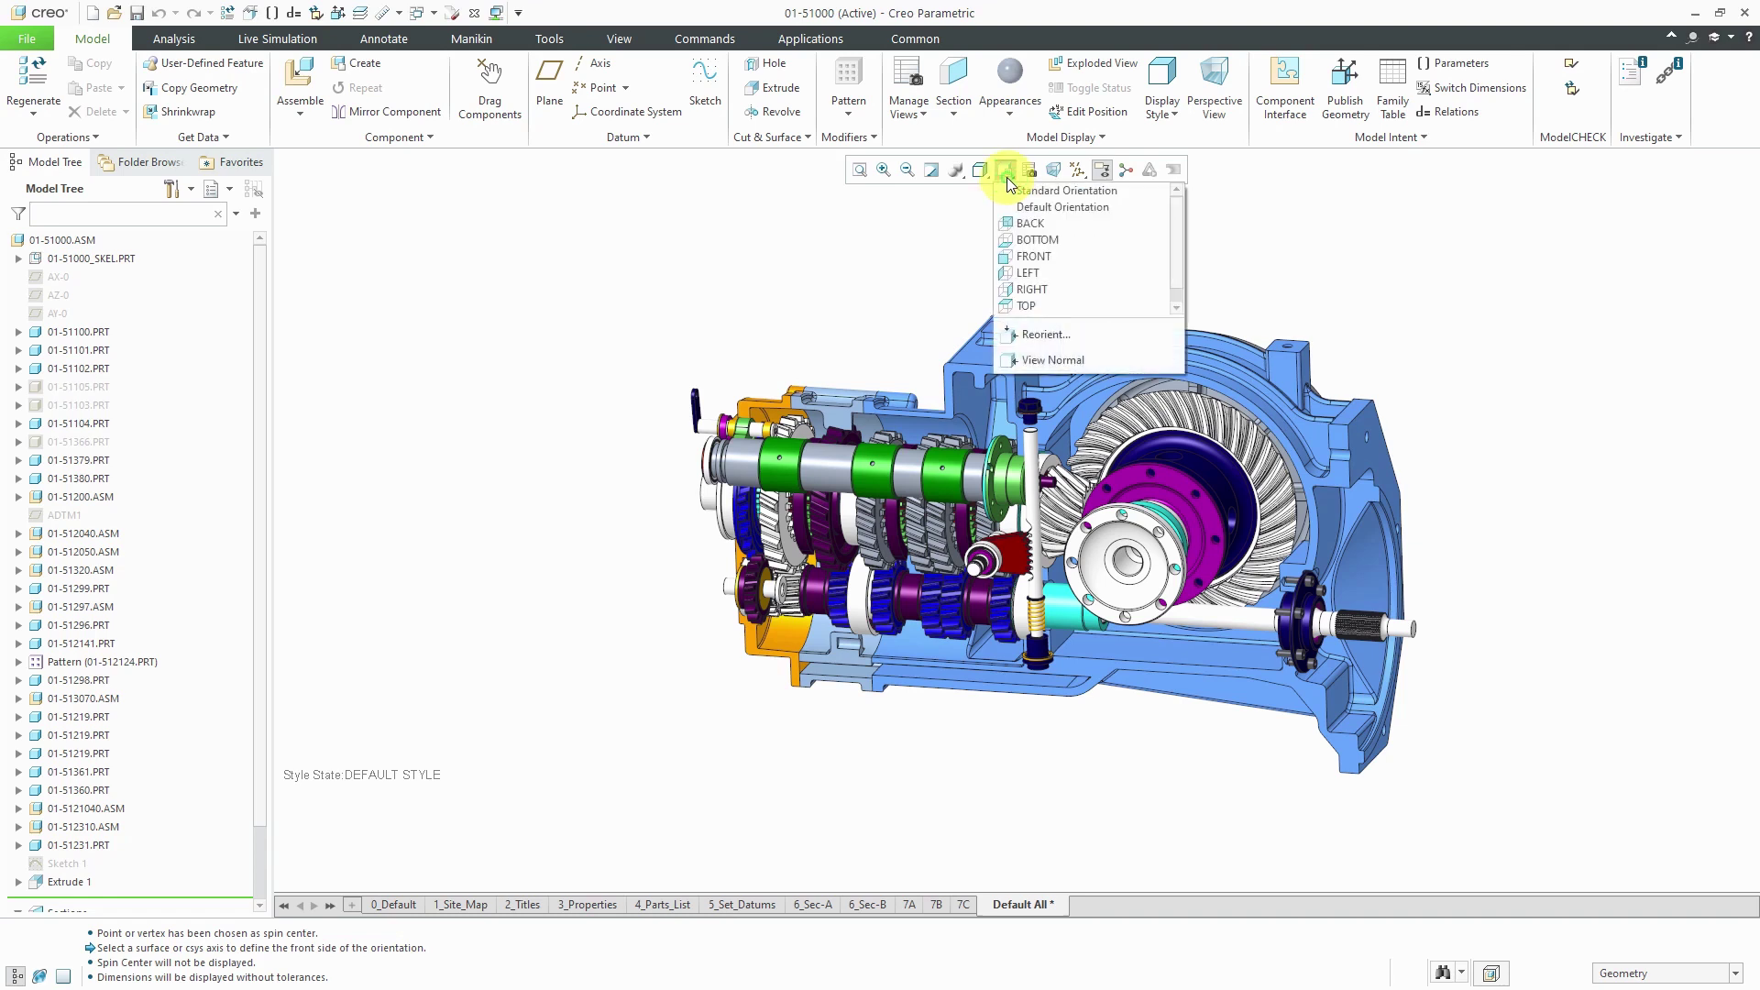
{"action": "left_click", "coordinate": [1048, 272]}
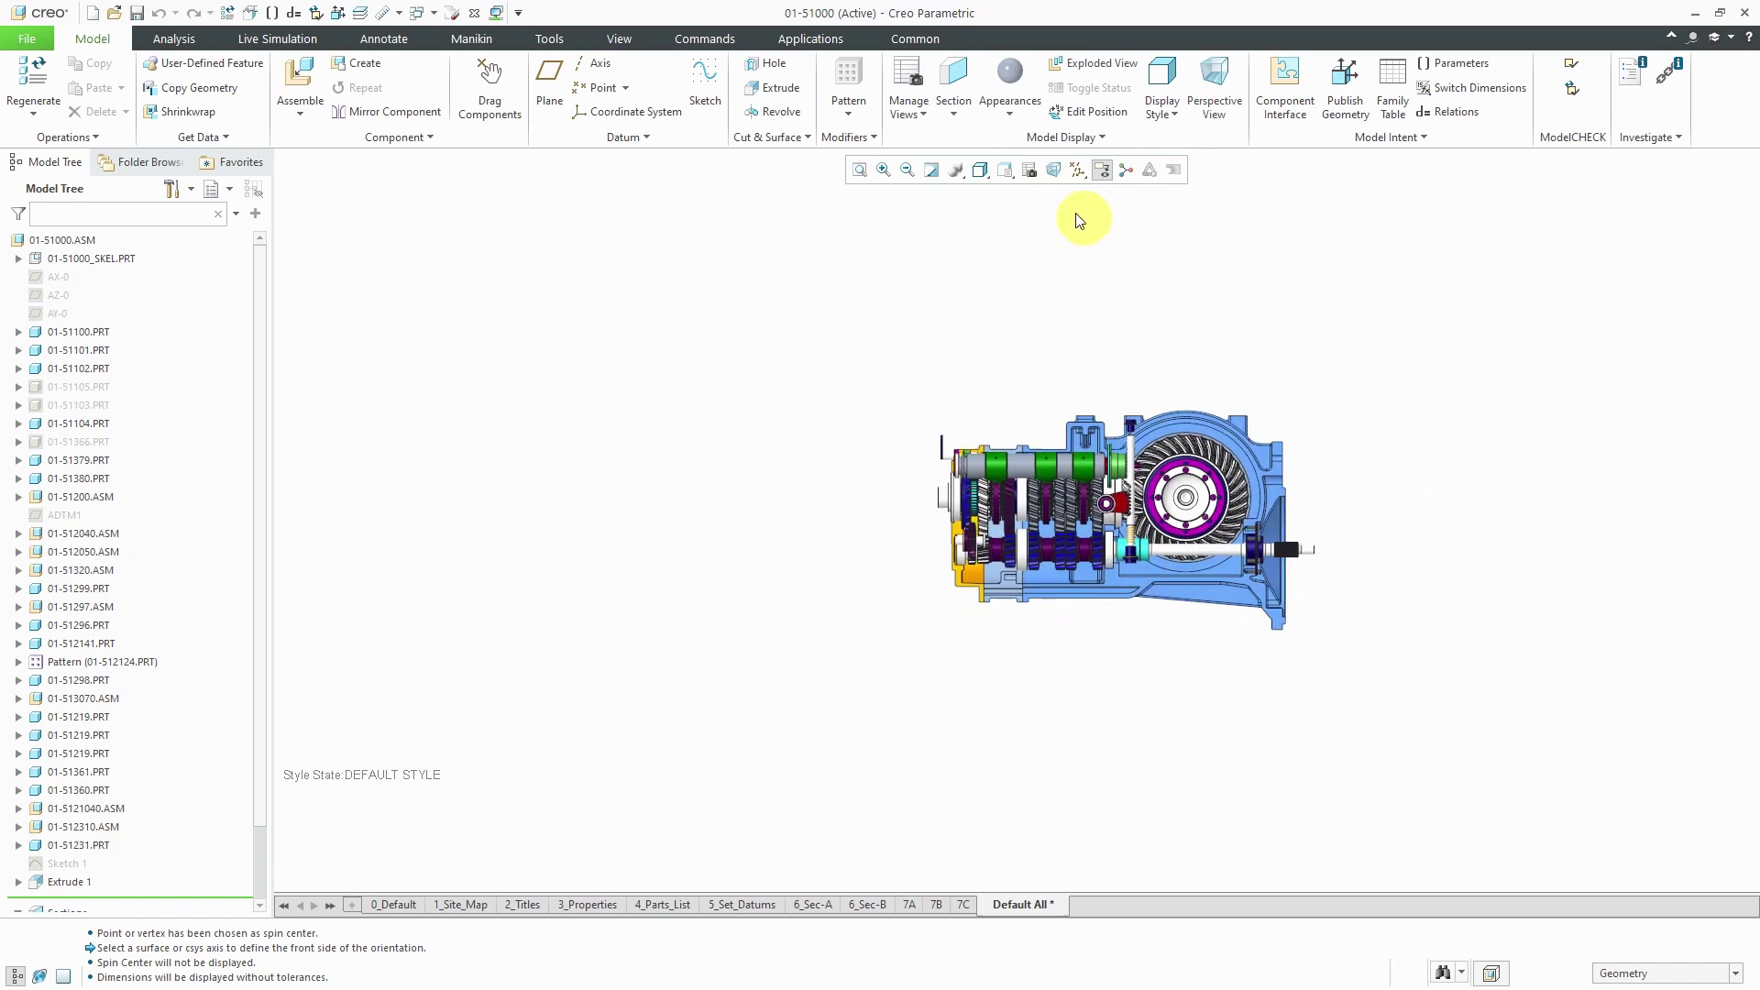
{"action": "left_click", "coordinate": [1008, 174]}
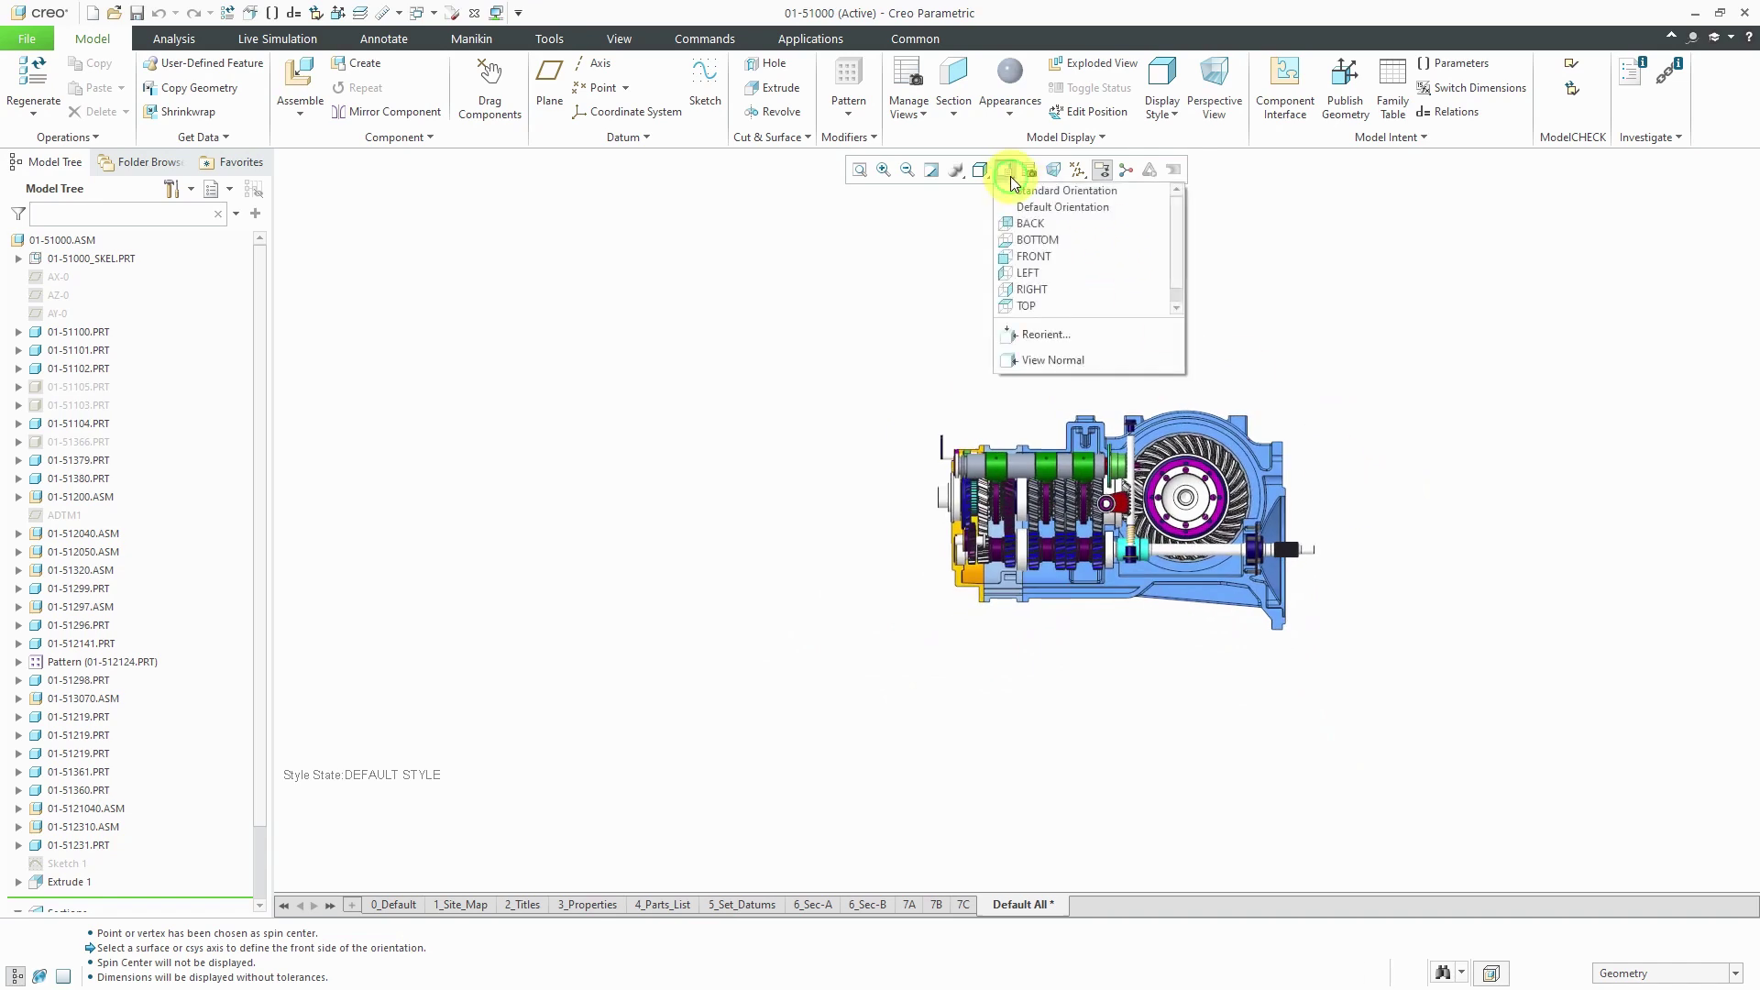
{"action": "left_click", "coordinate": [1041, 261]}
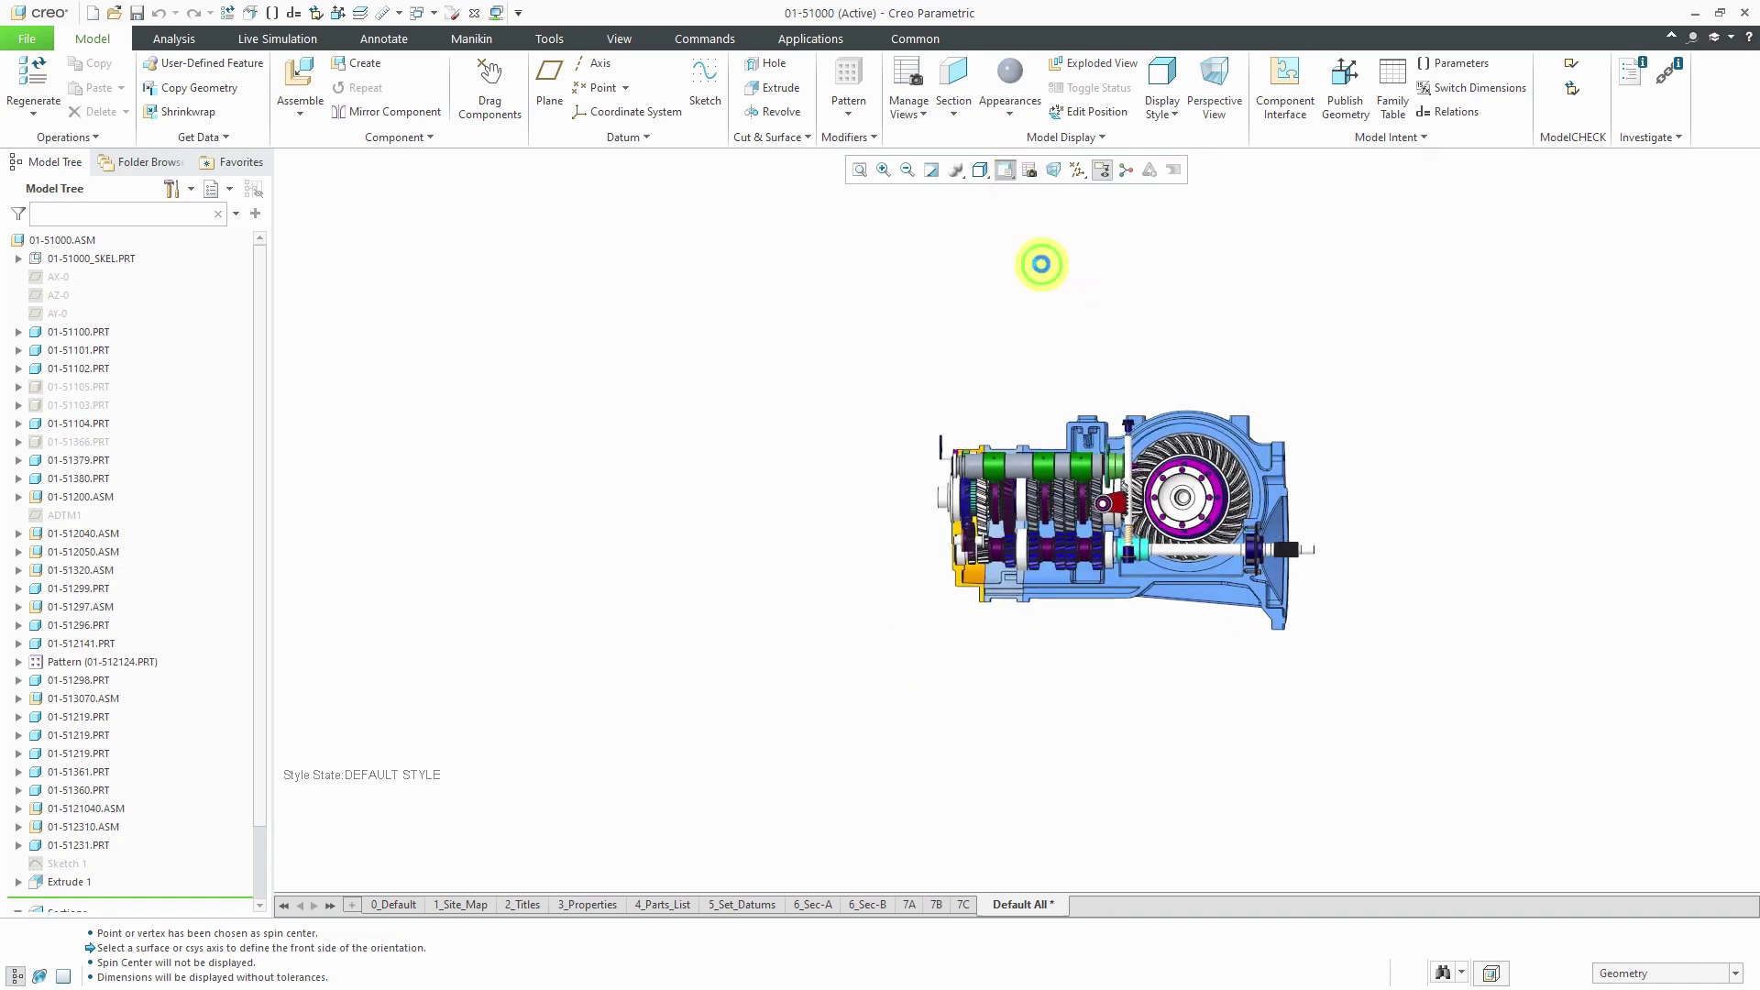
{"action": "left_click", "coordinate": [1009, 174]}
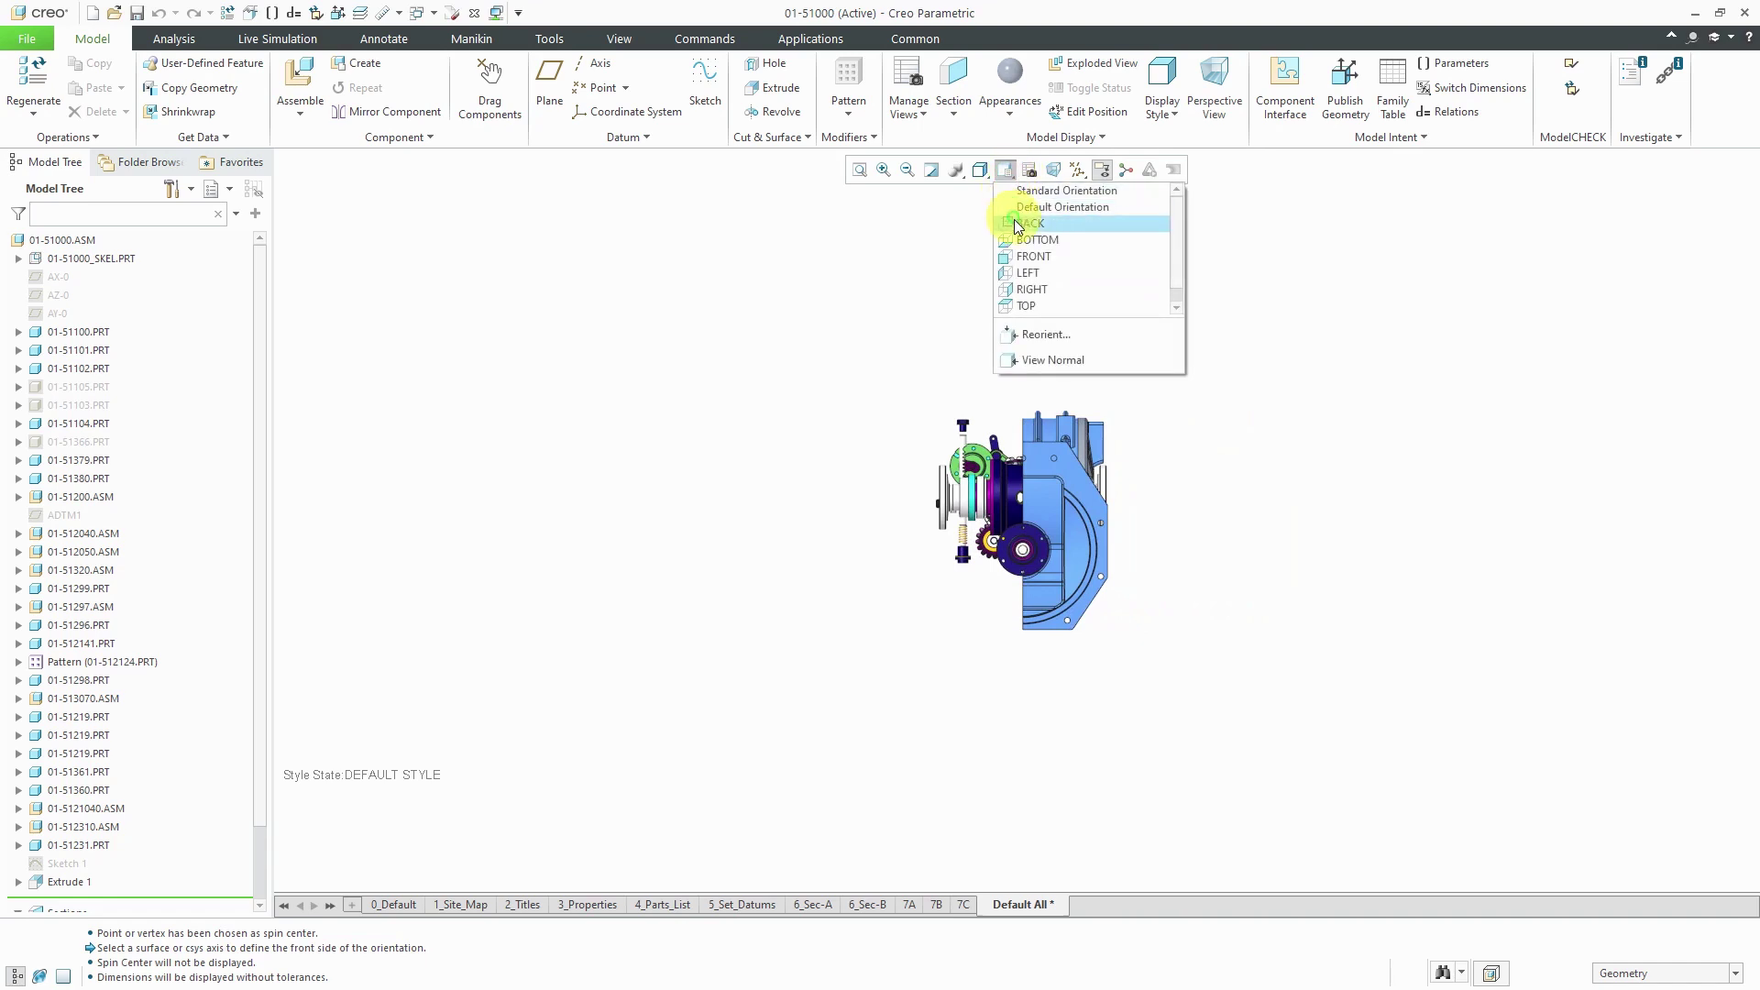
{"action": "left_click", "coordinate": [1025, 288]}
{"action": "left_click", "coordinate": [1005, 172]}
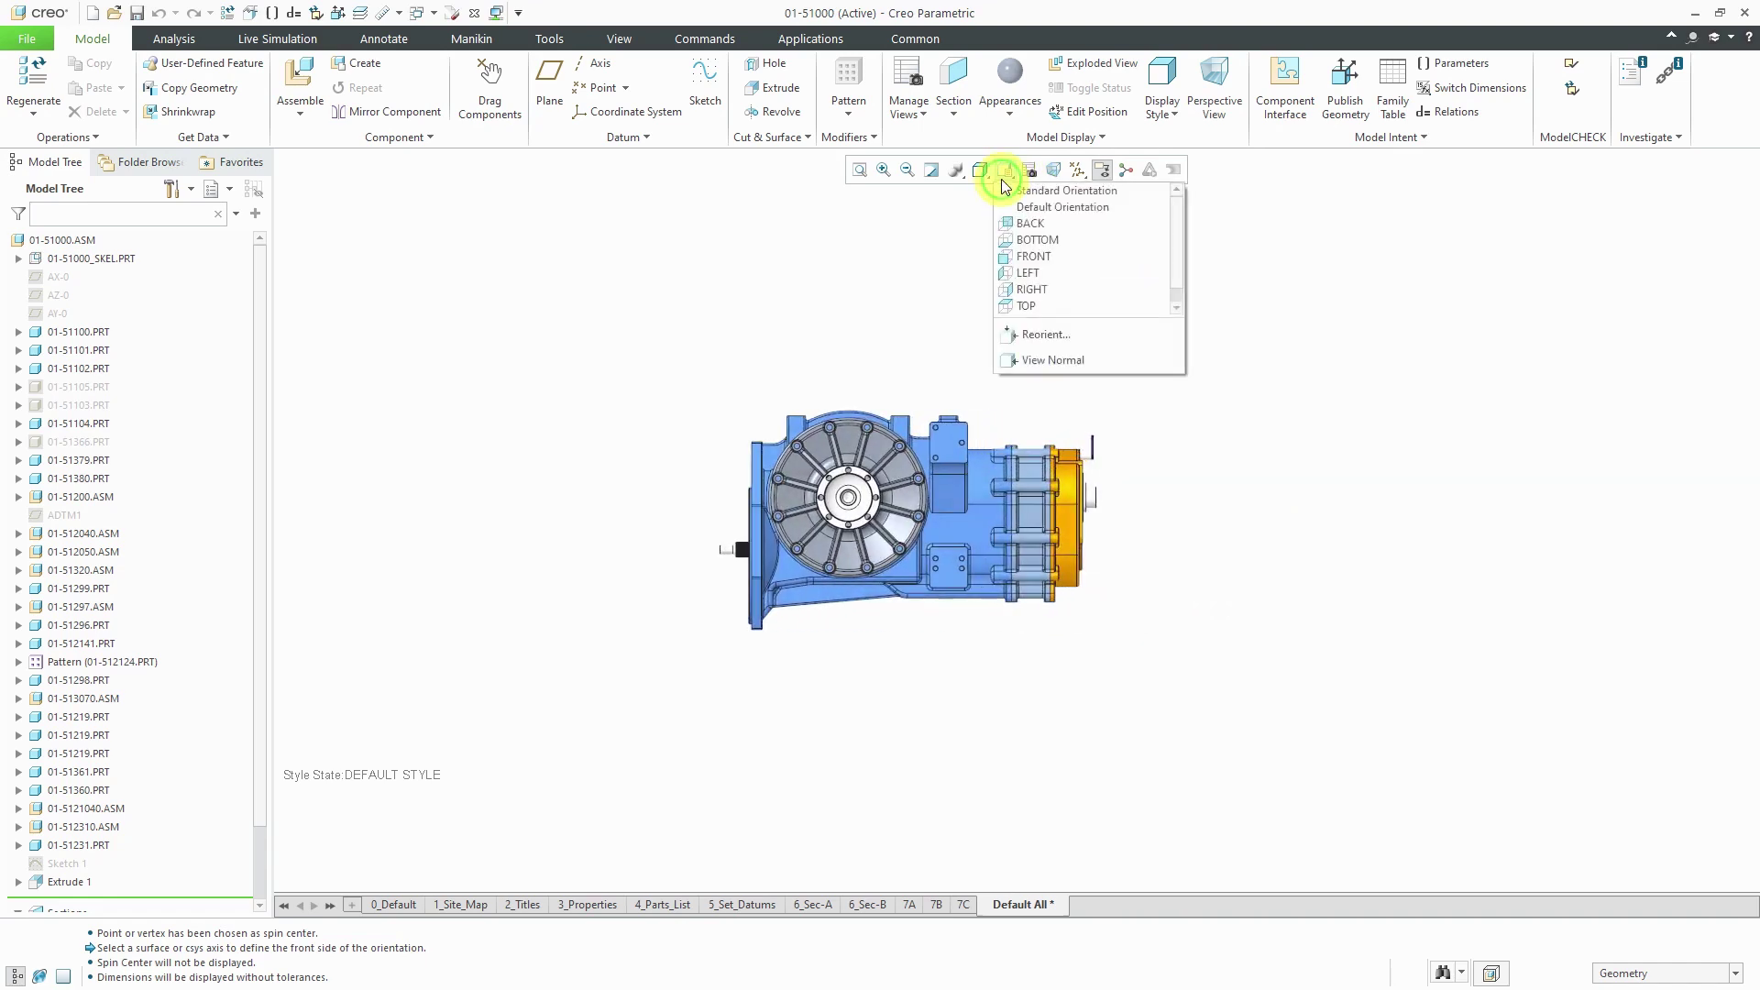
{"action": "left_click", "coordinate": [1036, 226]}
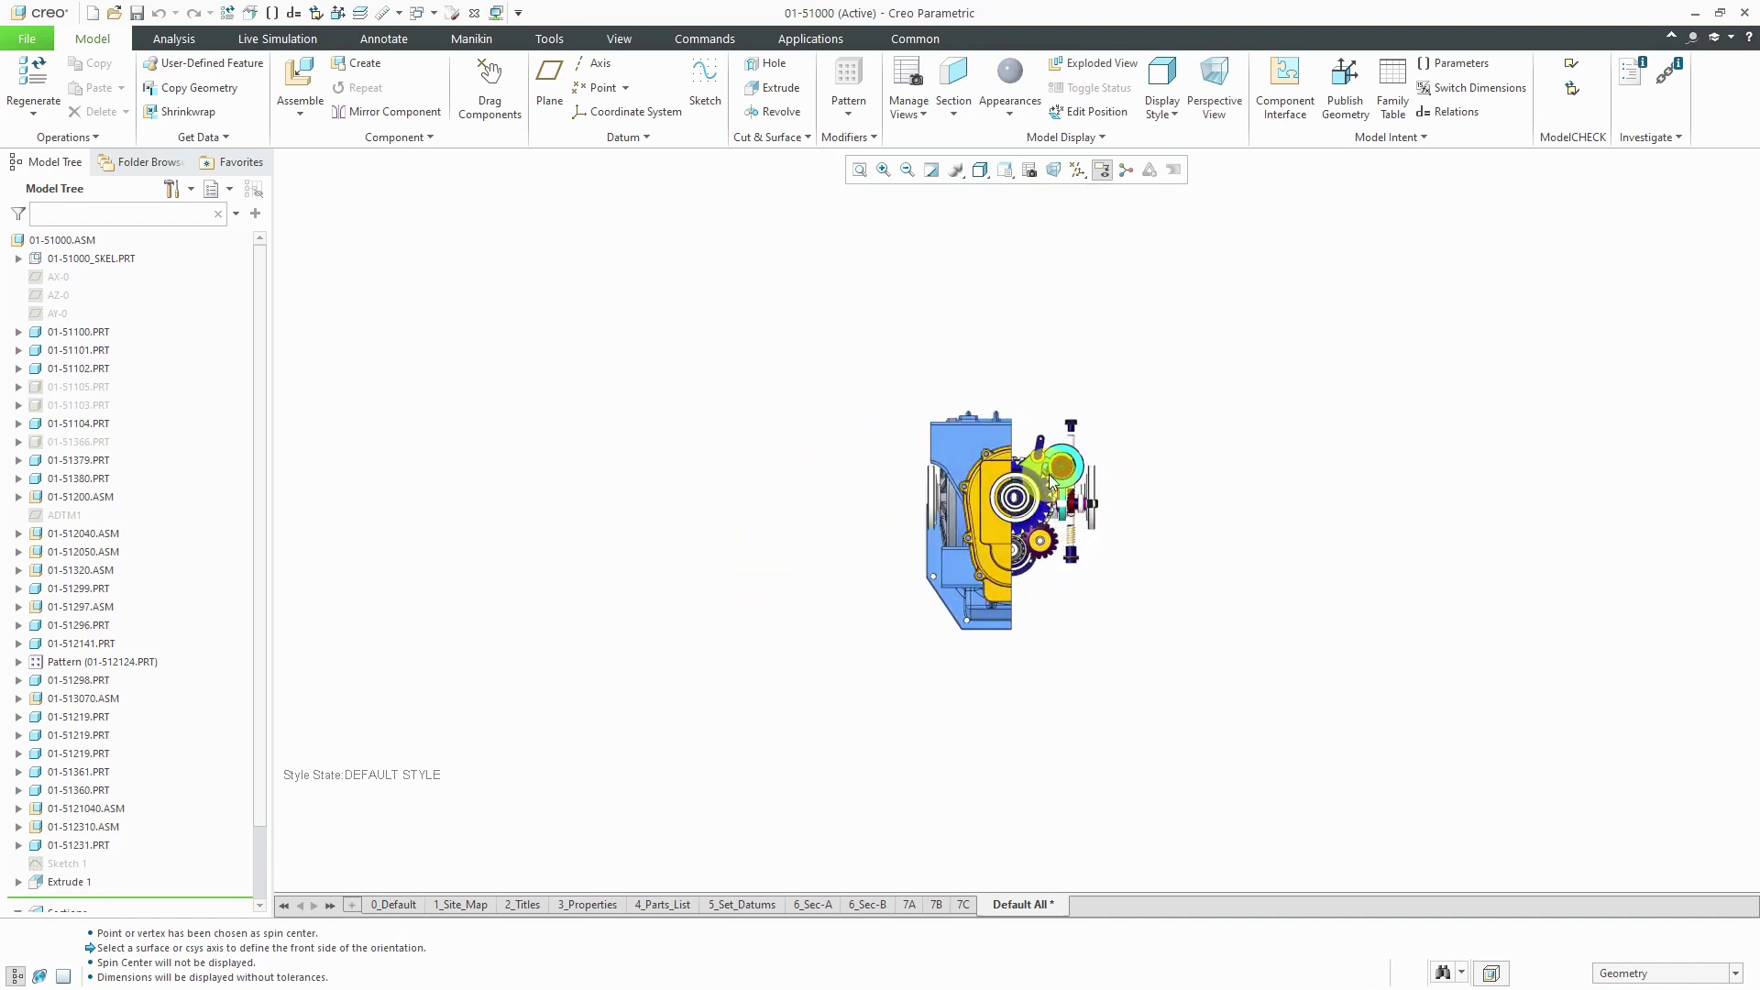
Spin the model to a three-quarter view, then apply the saved TURNTABLE-1 orientation
{"action": "middle_click_drag", "start_coordinate": [1082, 472], "coordinate": [962, 483]}
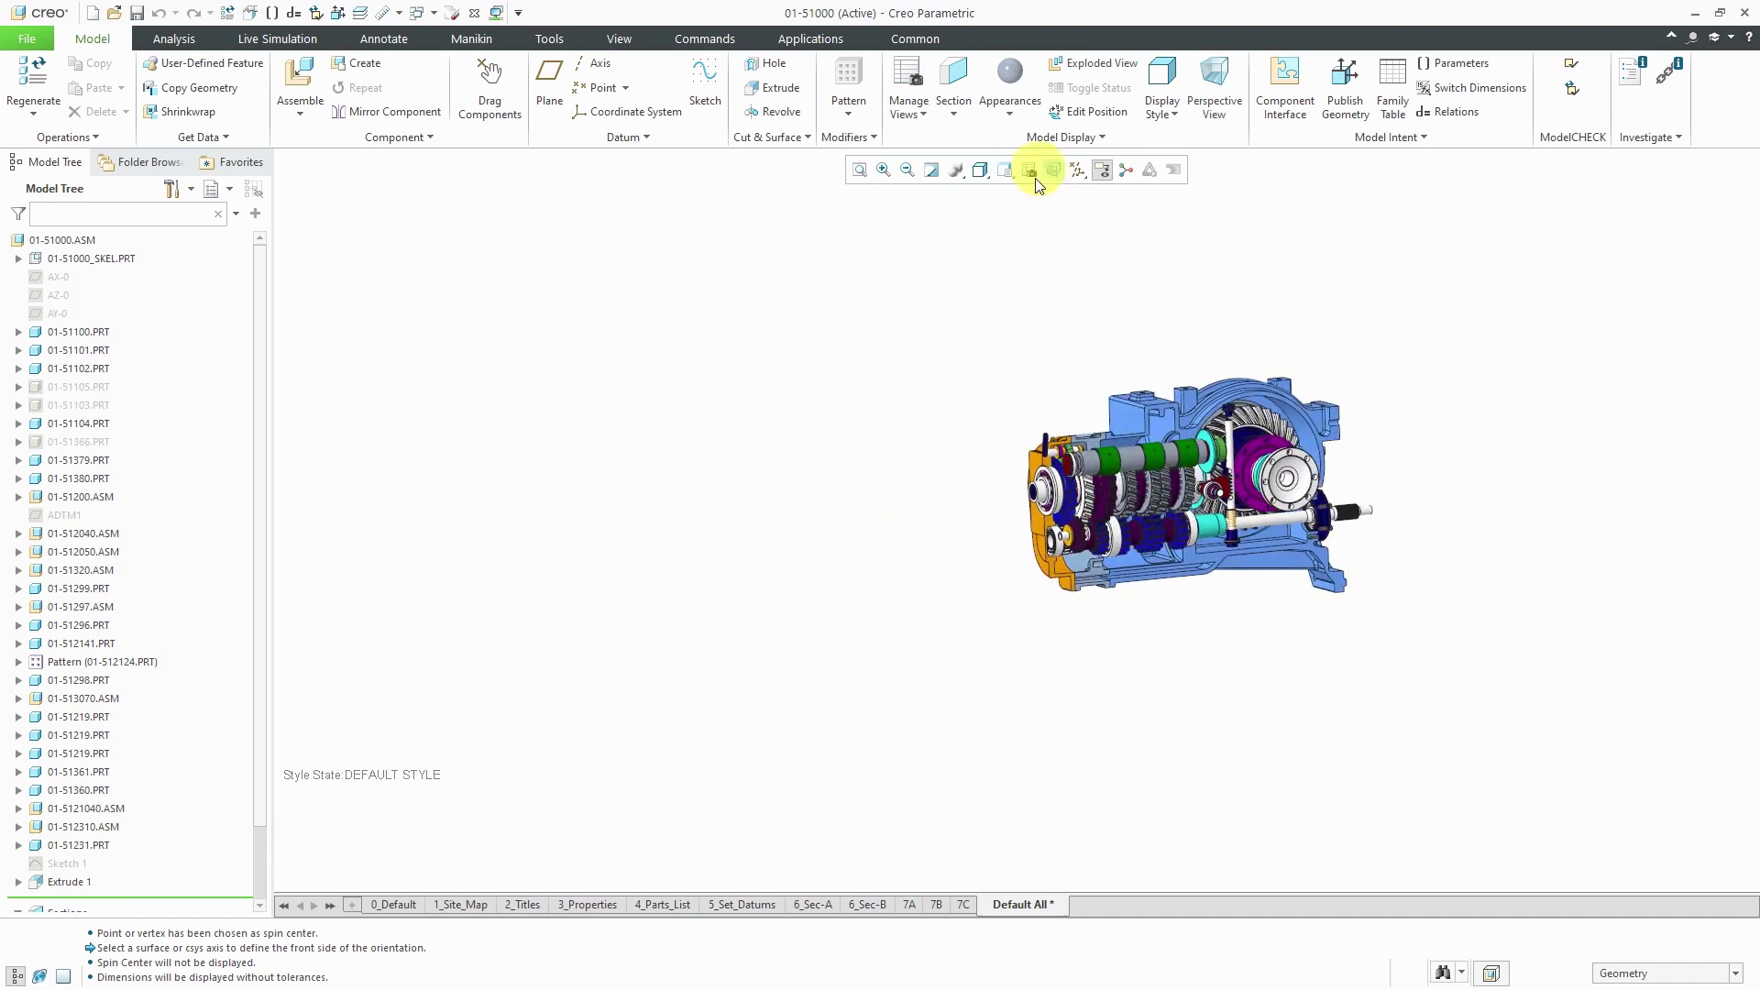
{"action": "left_click", "coordinate": [1009, 171]}
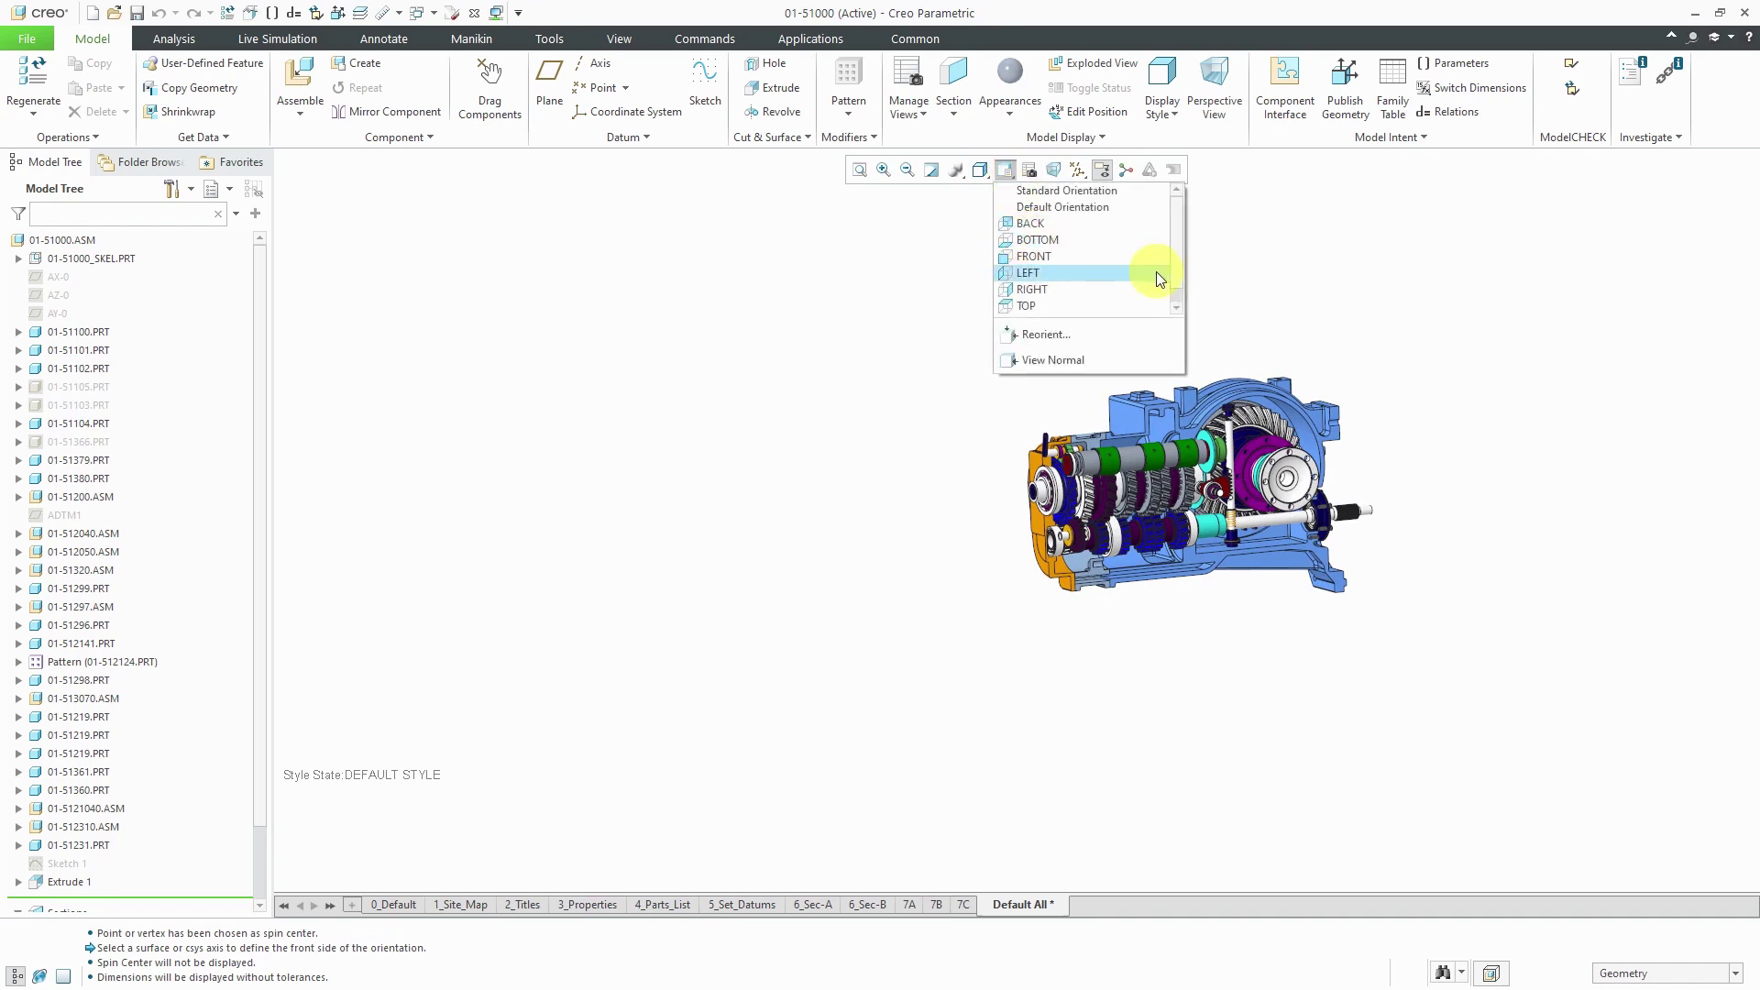
{"action": "scroll", "coordinate": [1167, 271], "scroll_direction": "down", "scroll_amount": 1}
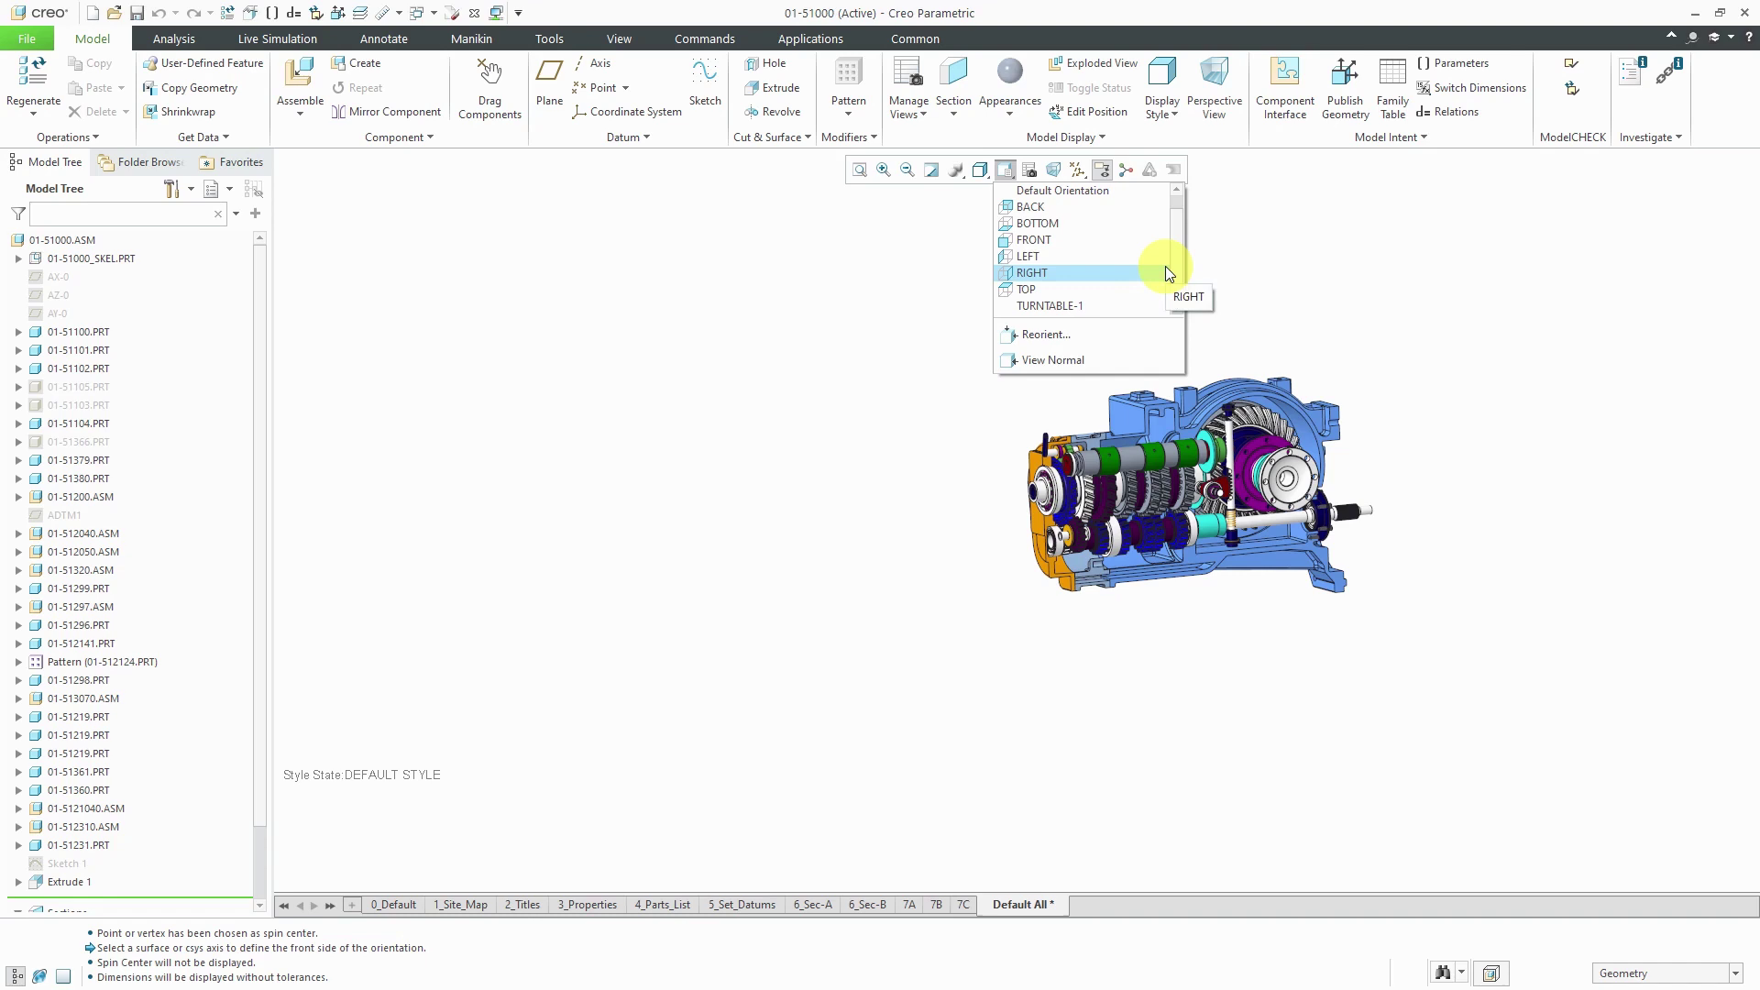
{"action": "left_click", "coordinate": [1020, 306]}
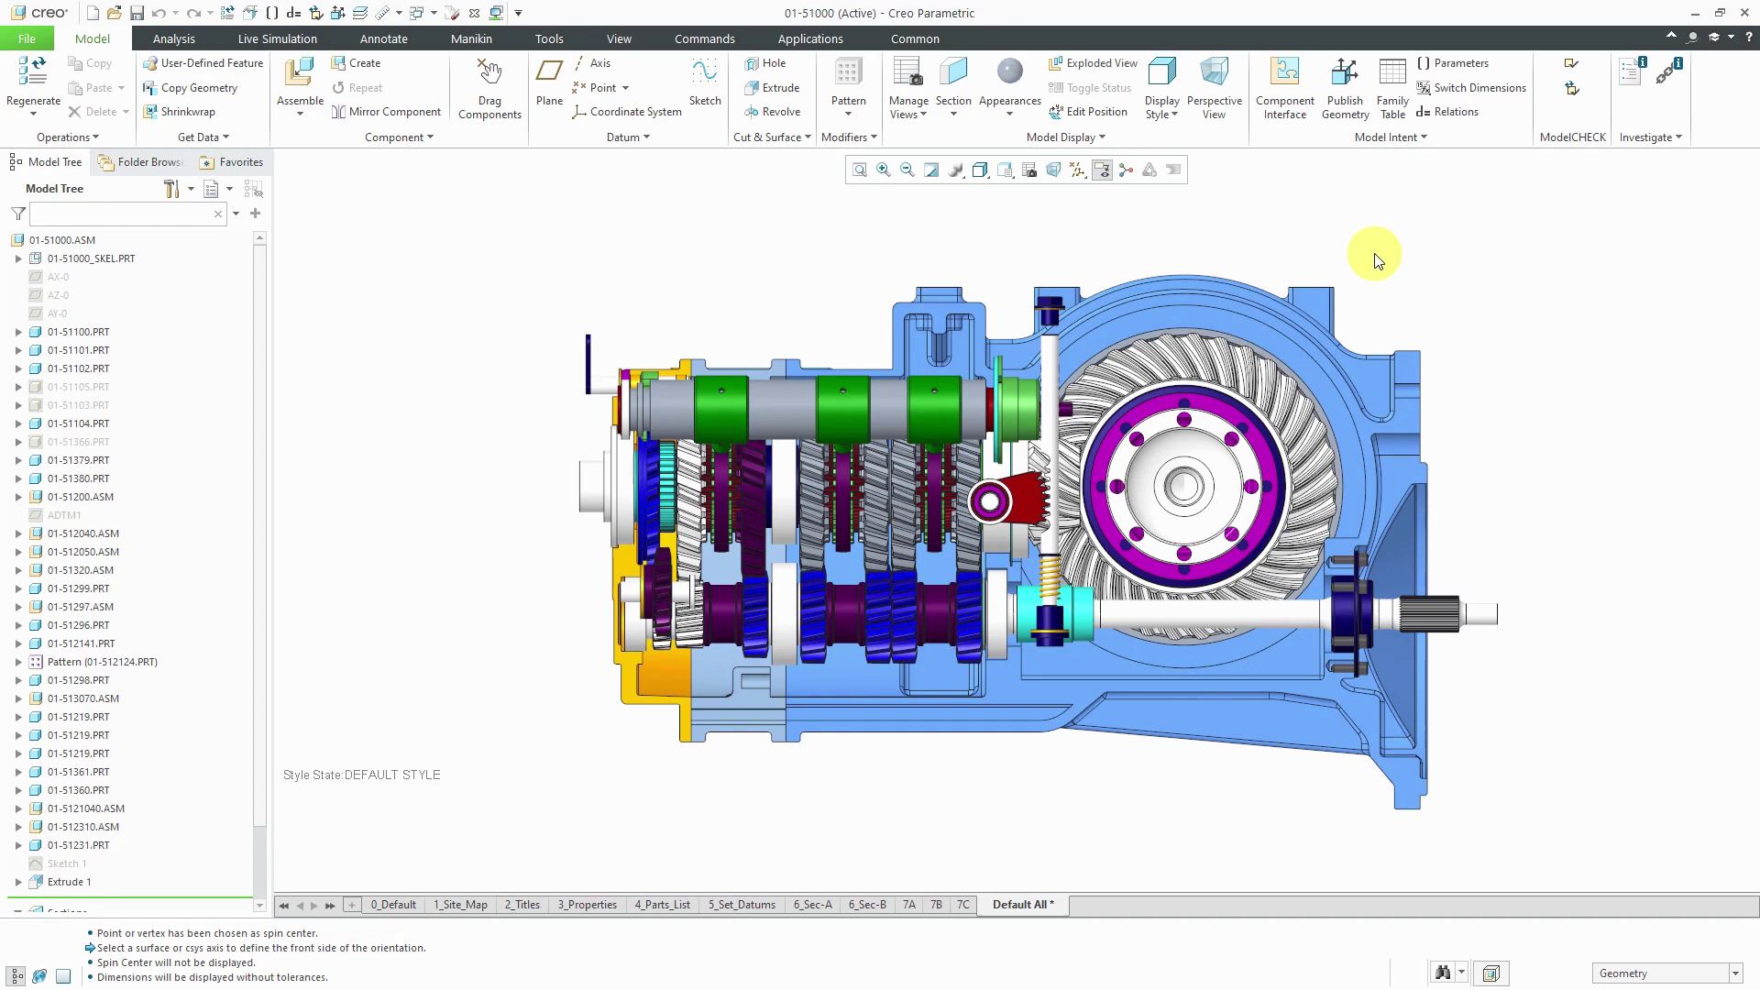
Open Reorient from Saved Orientations and set the View dialog Type to Dynamic orient
{"action": "left_click", "coordinate": [1008, 175]}
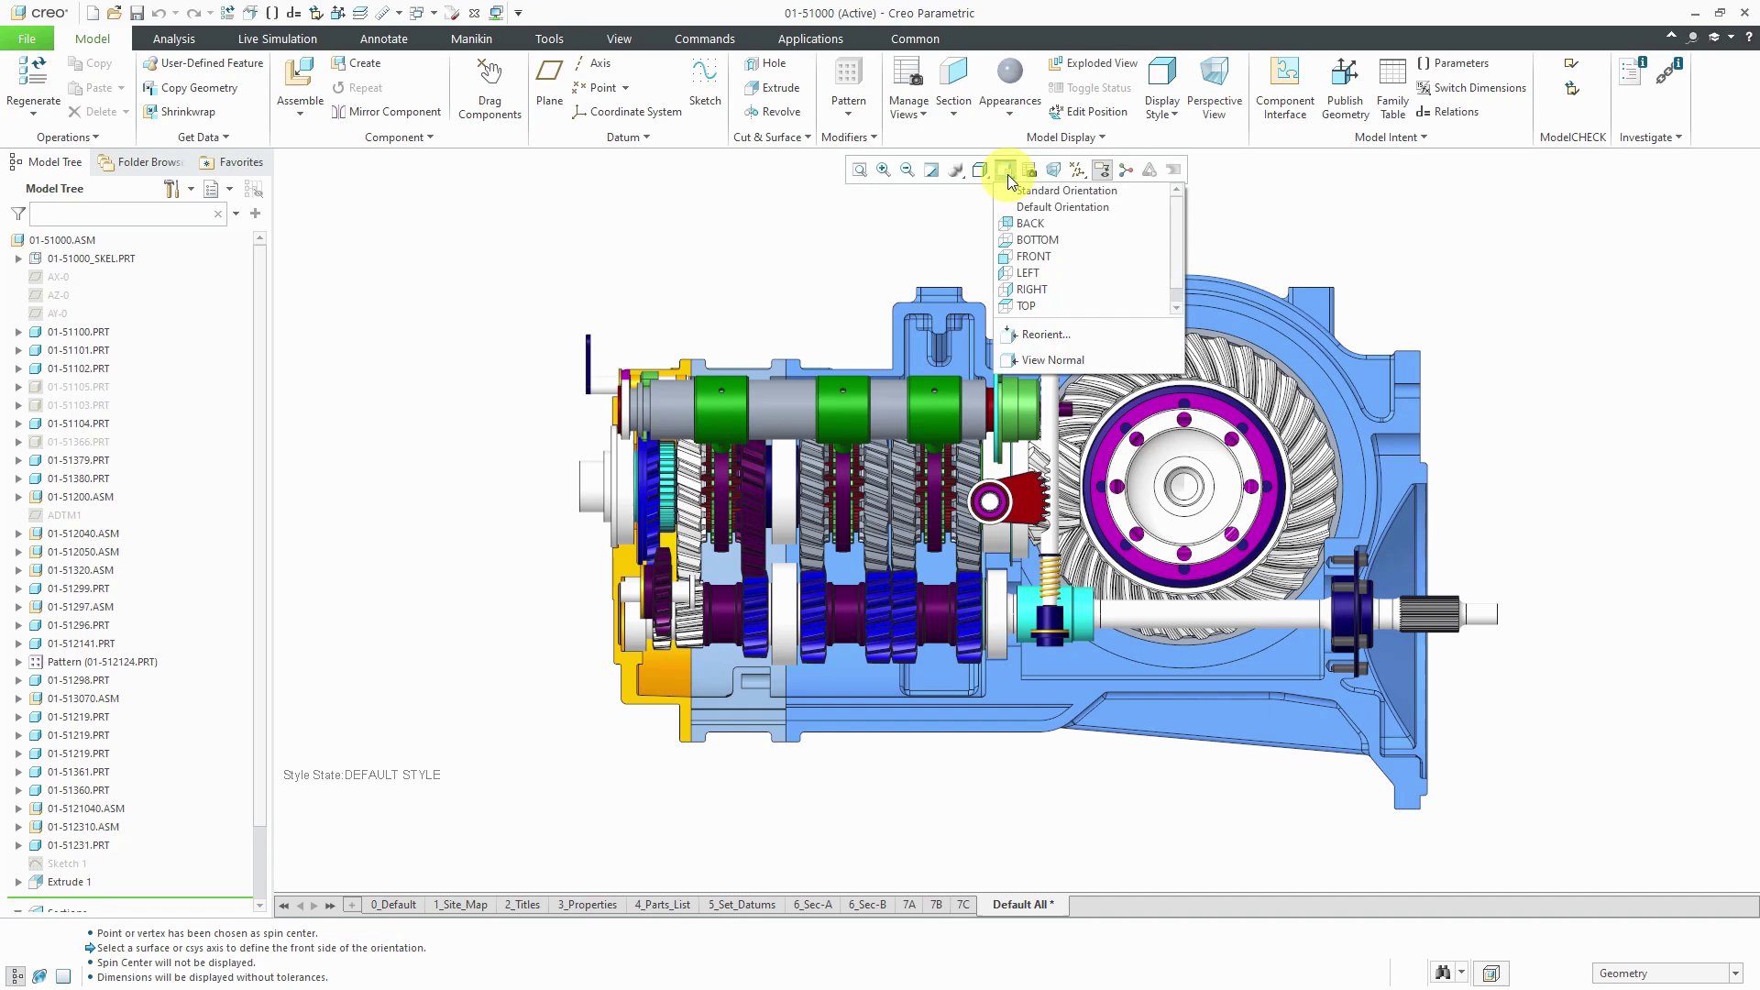
{"action": "left_click", "coordinate": [1045, 335]}
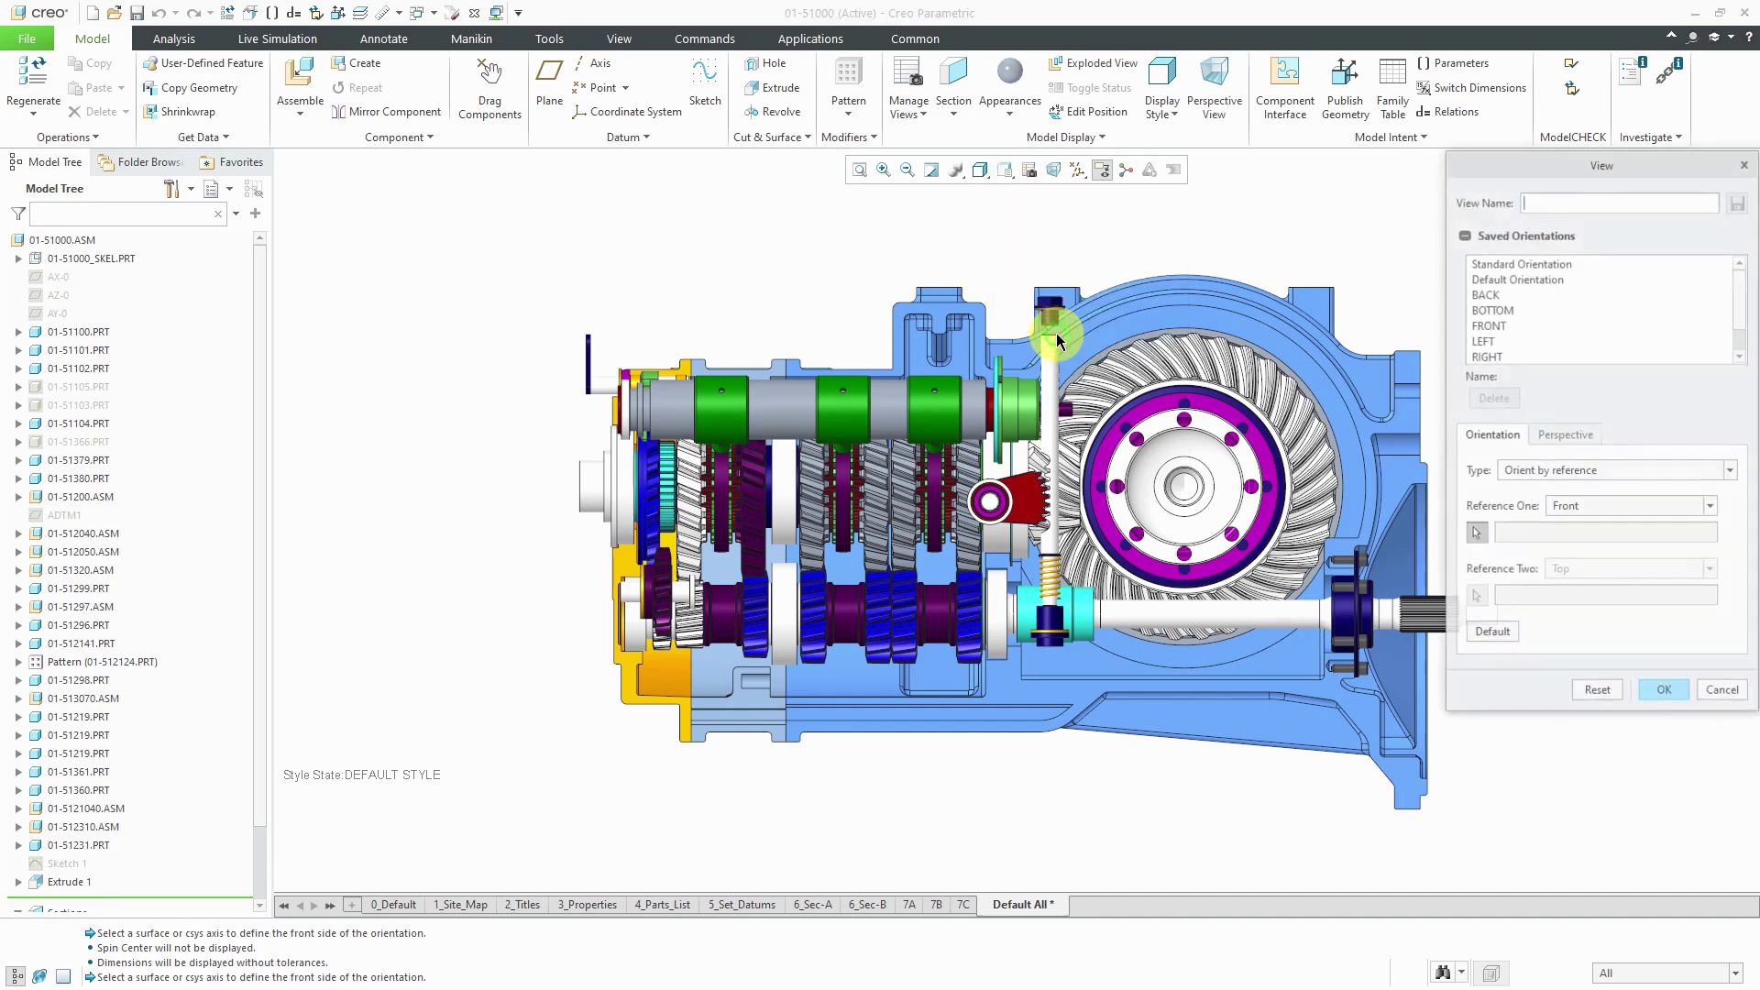
{"action": "left_click", "coordinate": [1653, 463]}
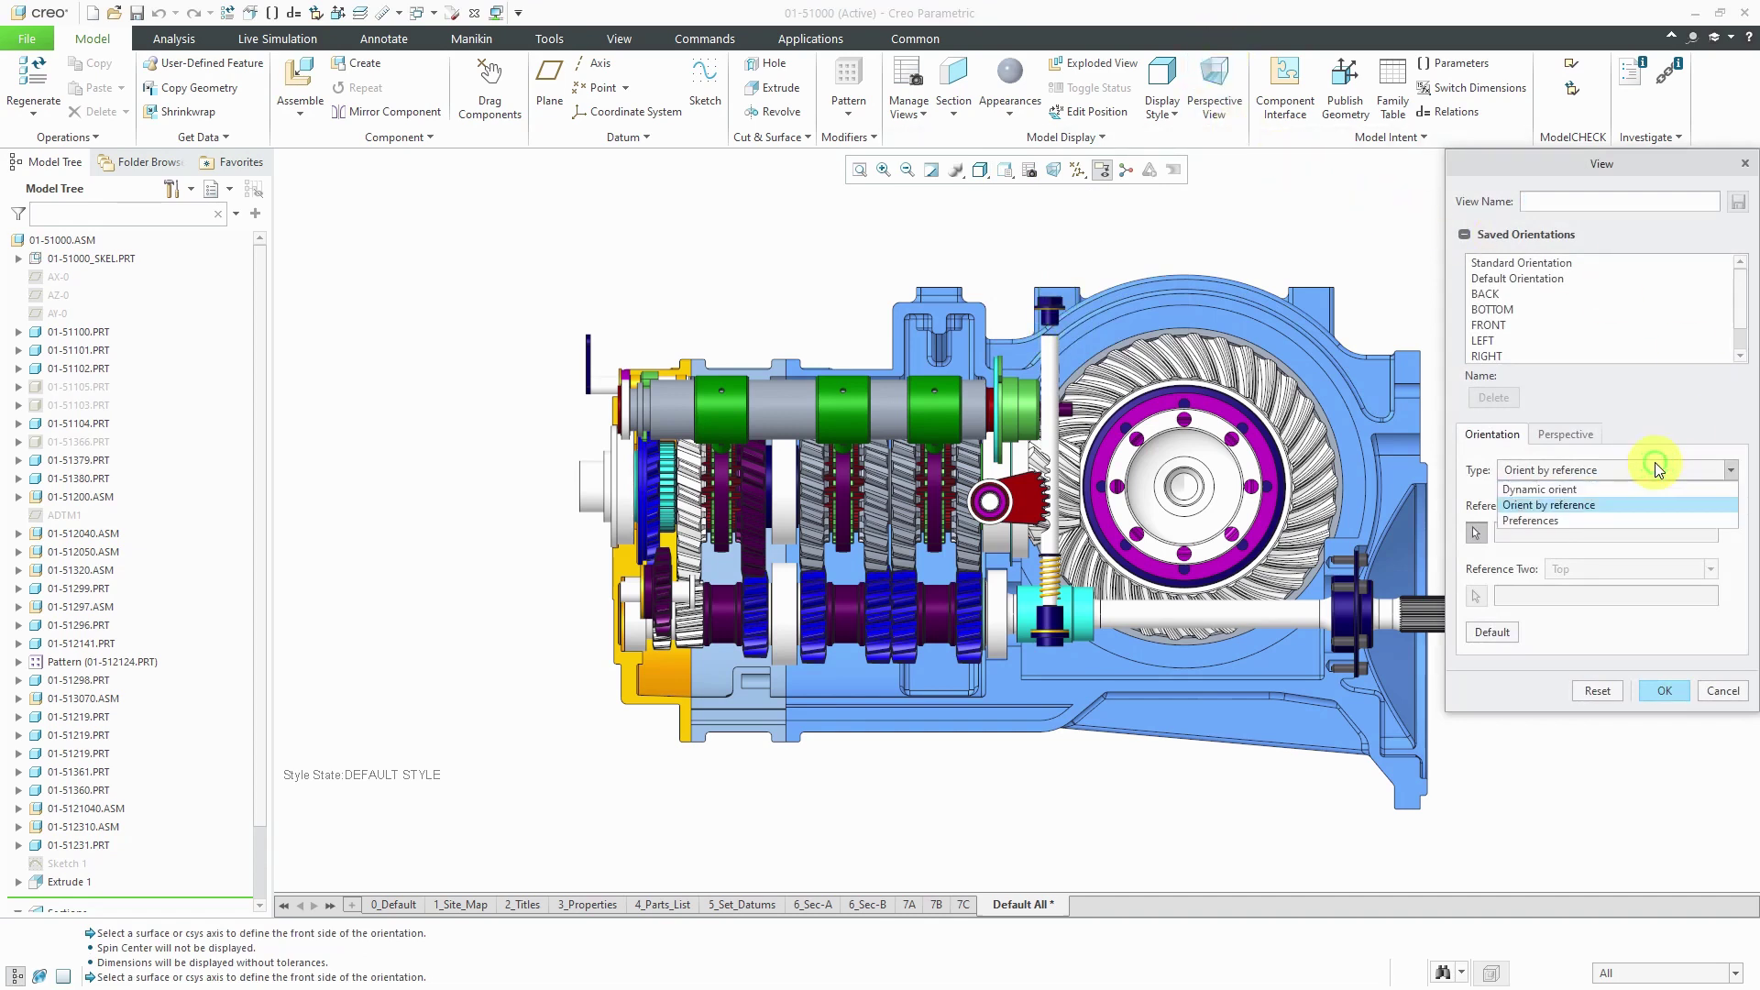
{"action": "left_click", "coordinate": [1576, 489]}
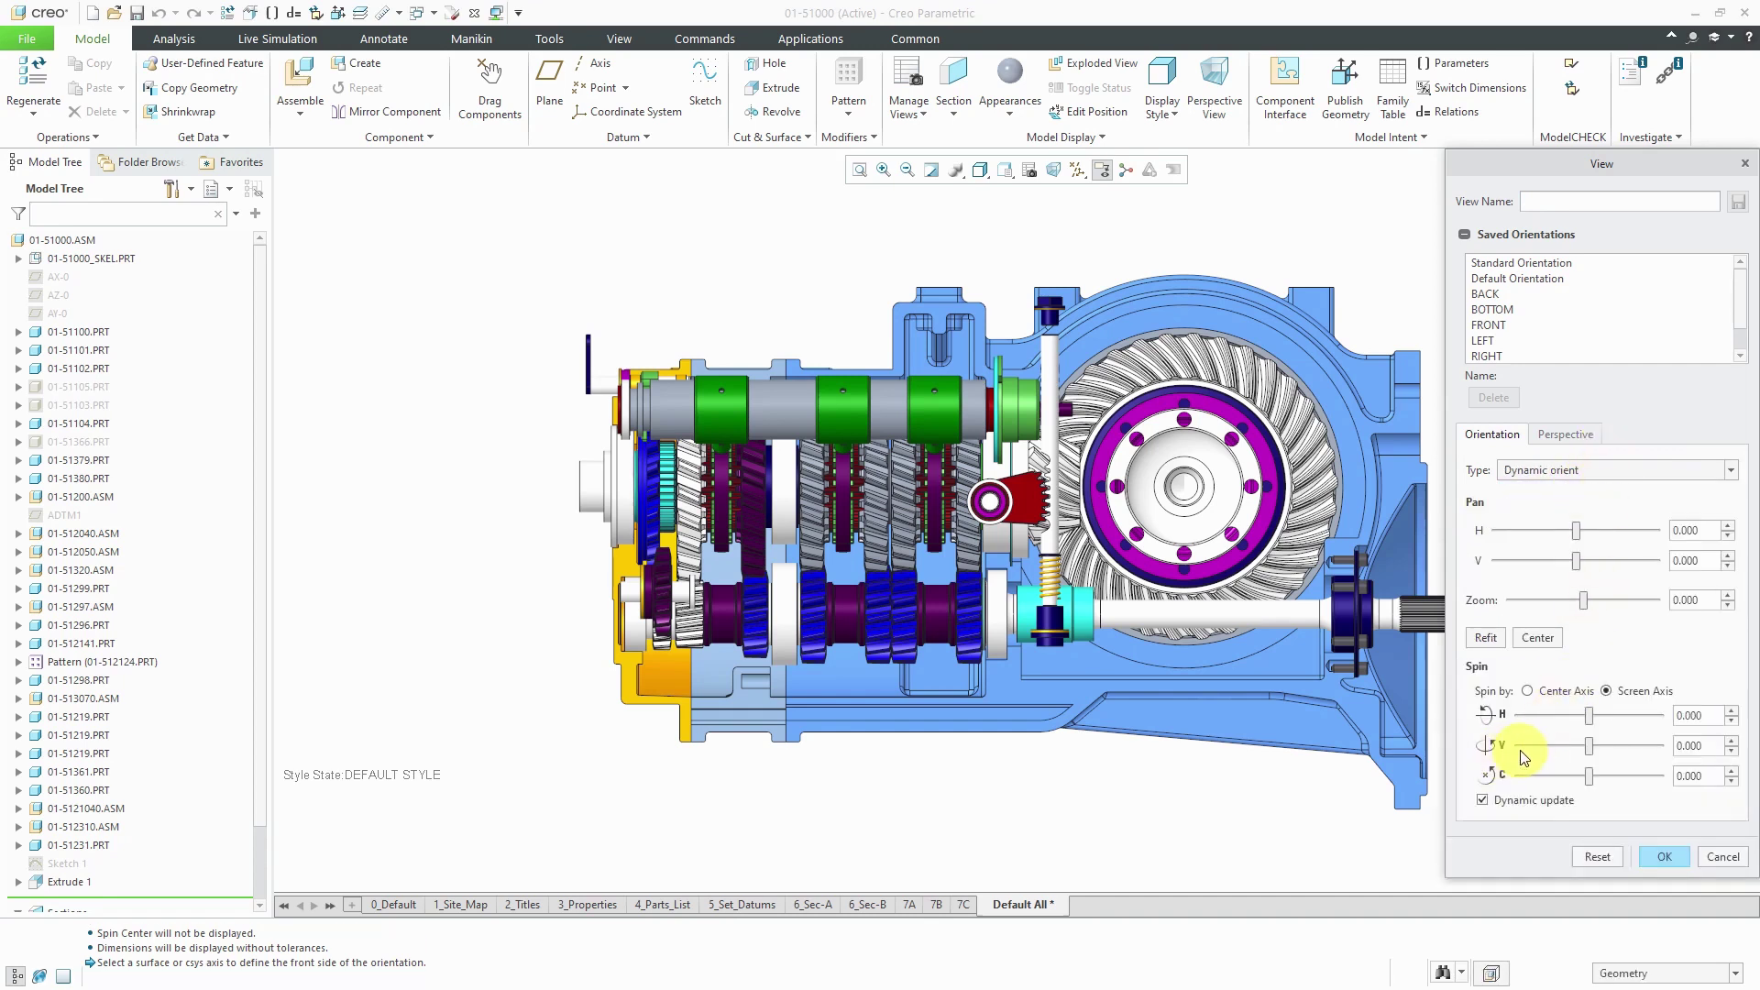
Set the vertical spin (Spin V) value to 90 in the View dialog
{"action": "double_click", "coordinate": [1690, 745]}
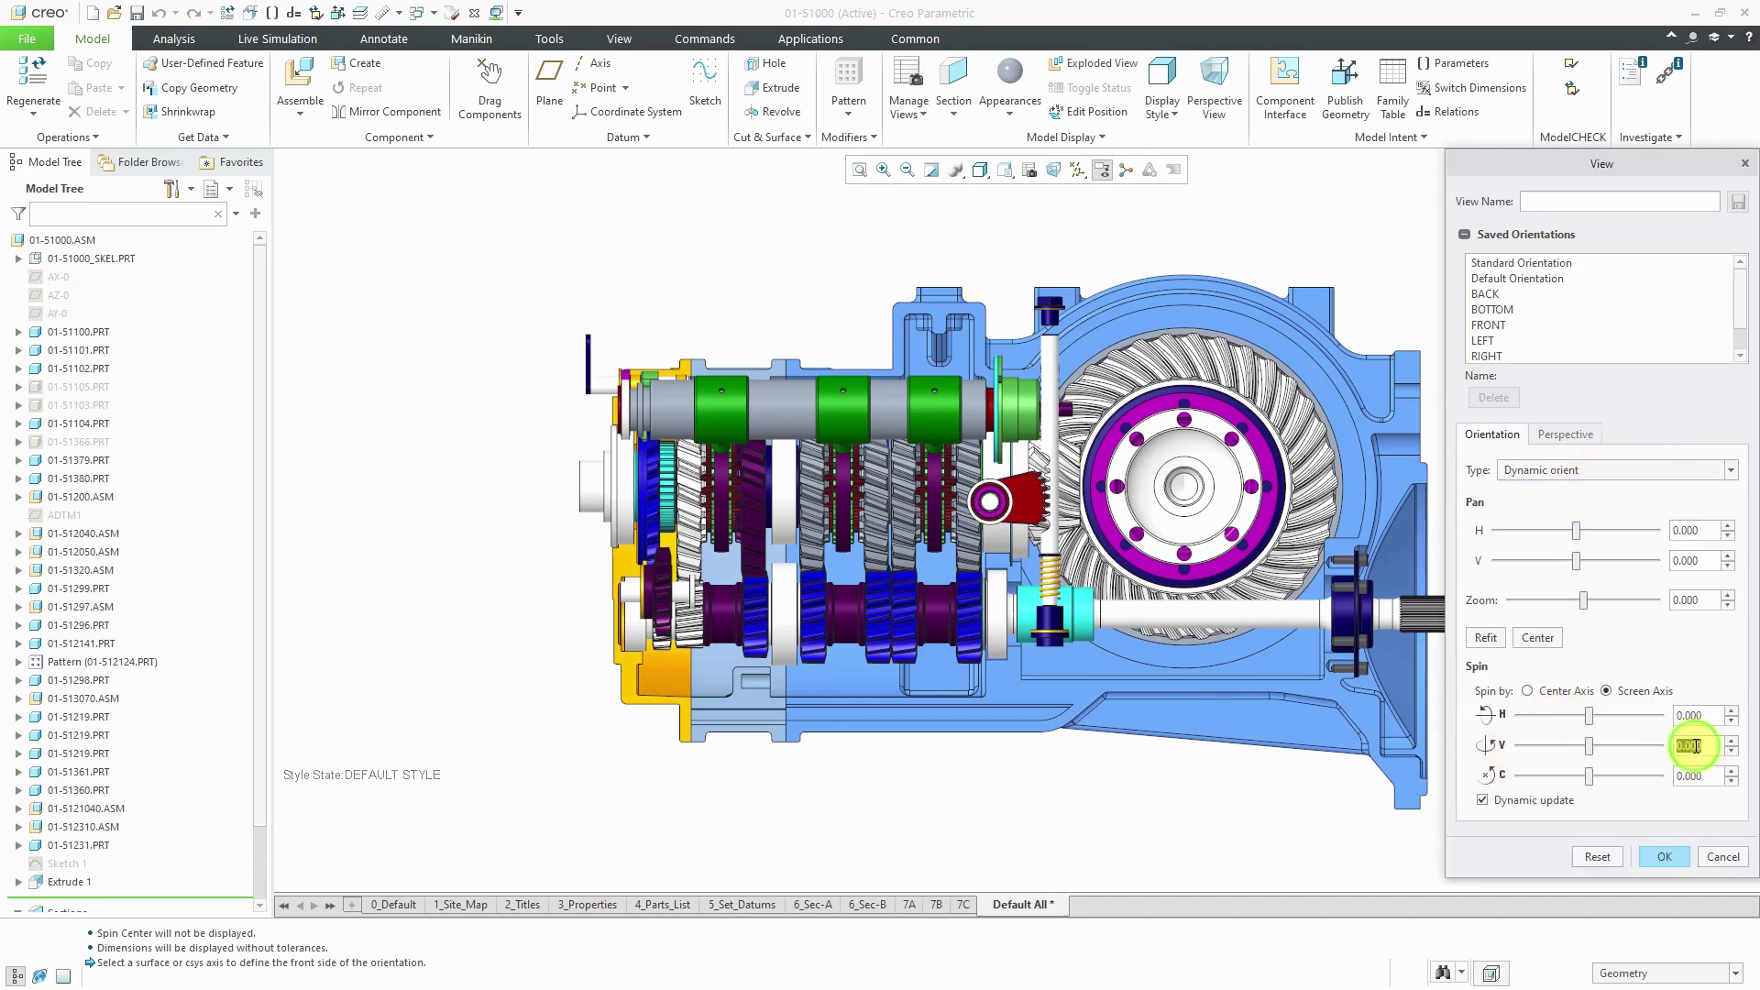
{"action": "type", "text": "90"}
{"action": "key", "text": "Return"}
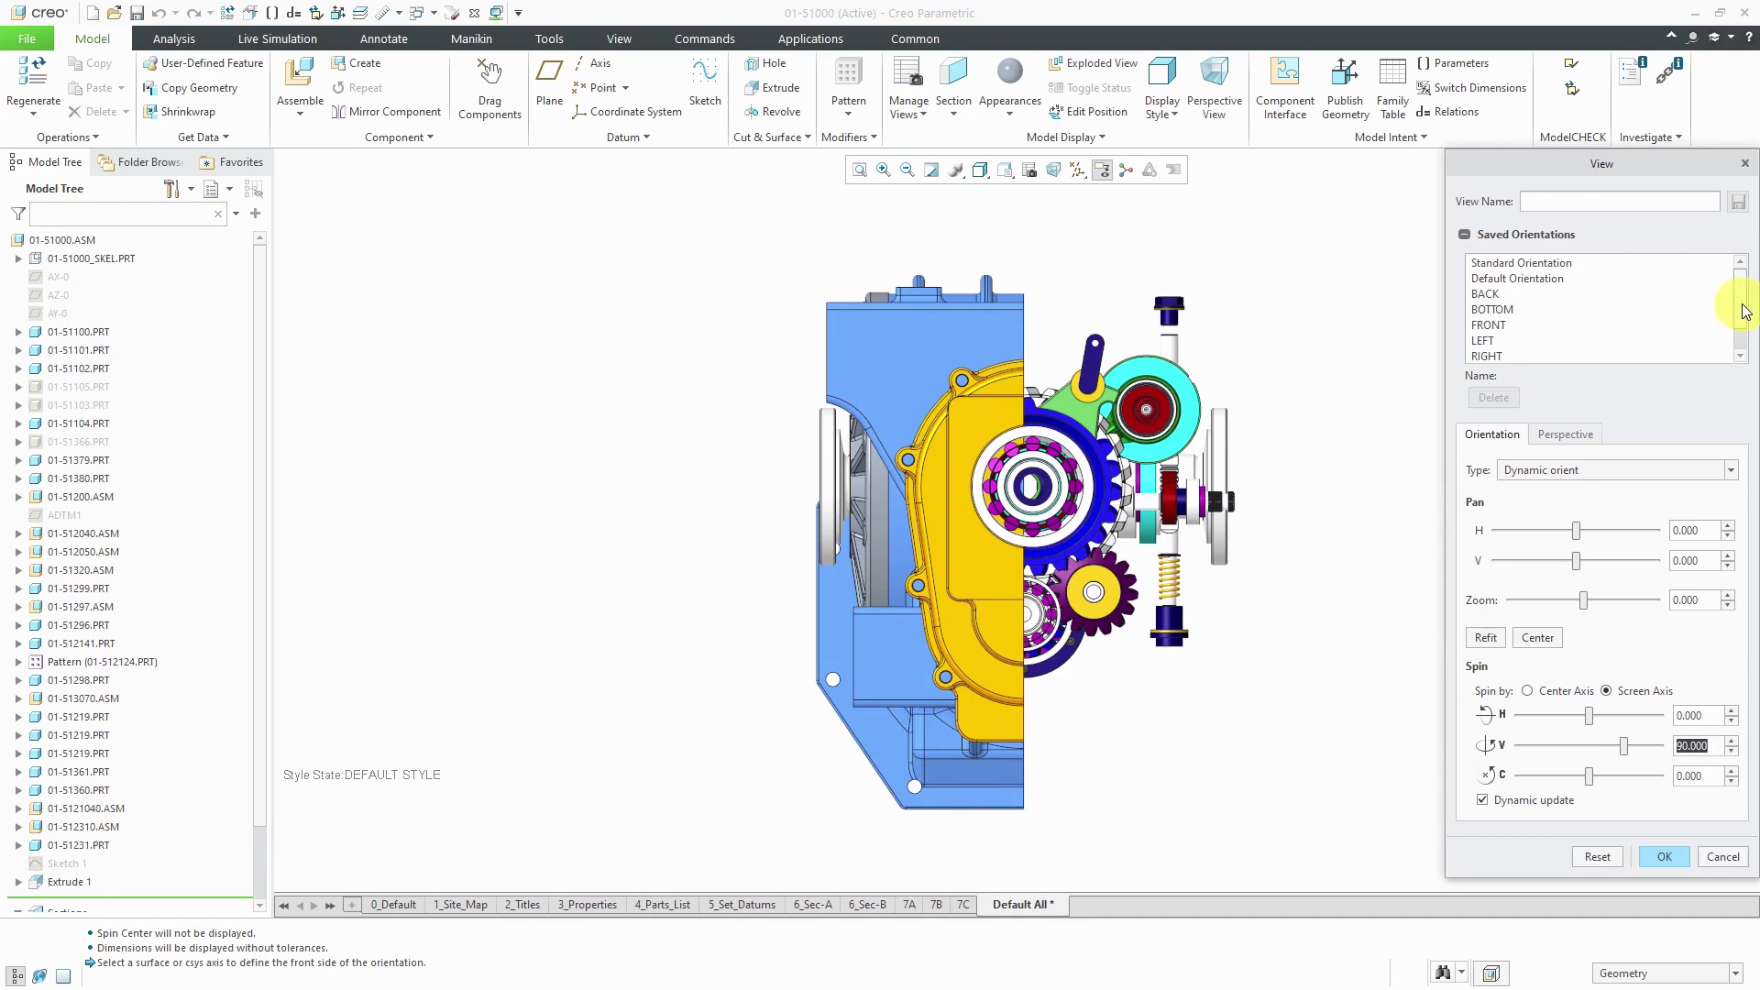
Save the current orientation as the named view TURNTABLE-2
{"action": "scroll", "coordinate": [1710, 350], "scroll_direction": "down", "scroll_amount": 1}
{"action": "left_click", "coordinate": [1534, 356]}
{"action": "left_click", "coordinate": [1630, 202]}
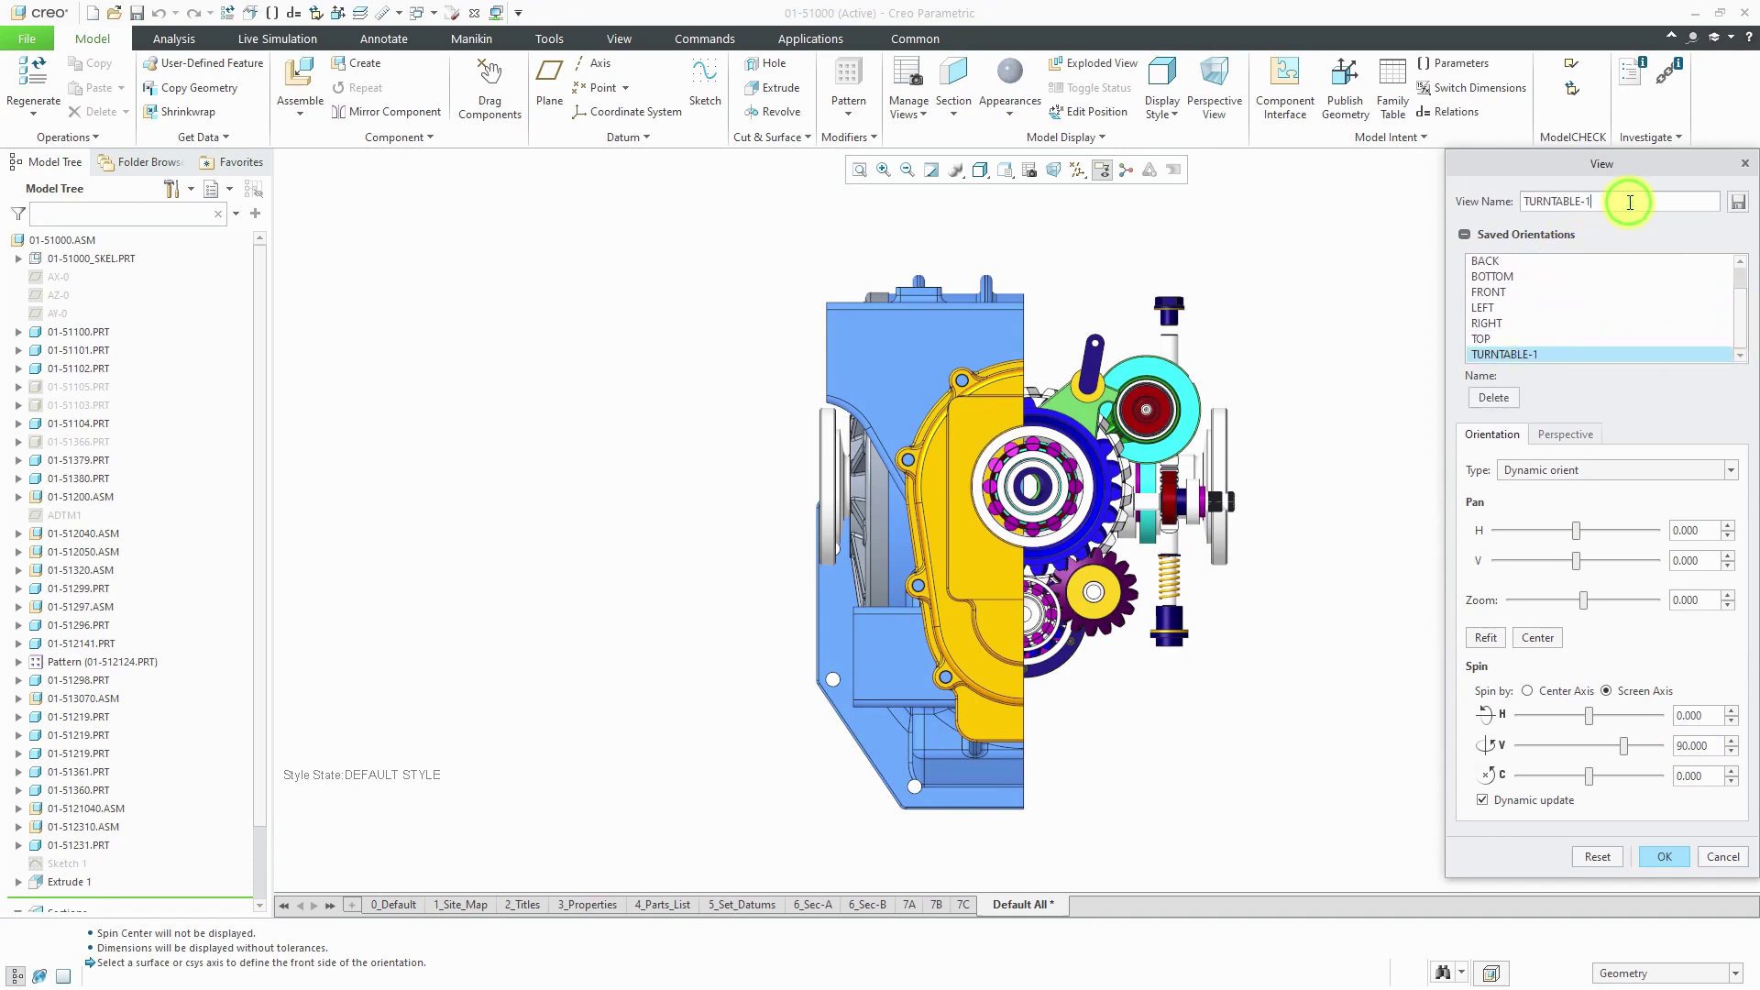
{"action": "key", "text": "BackSpace"}
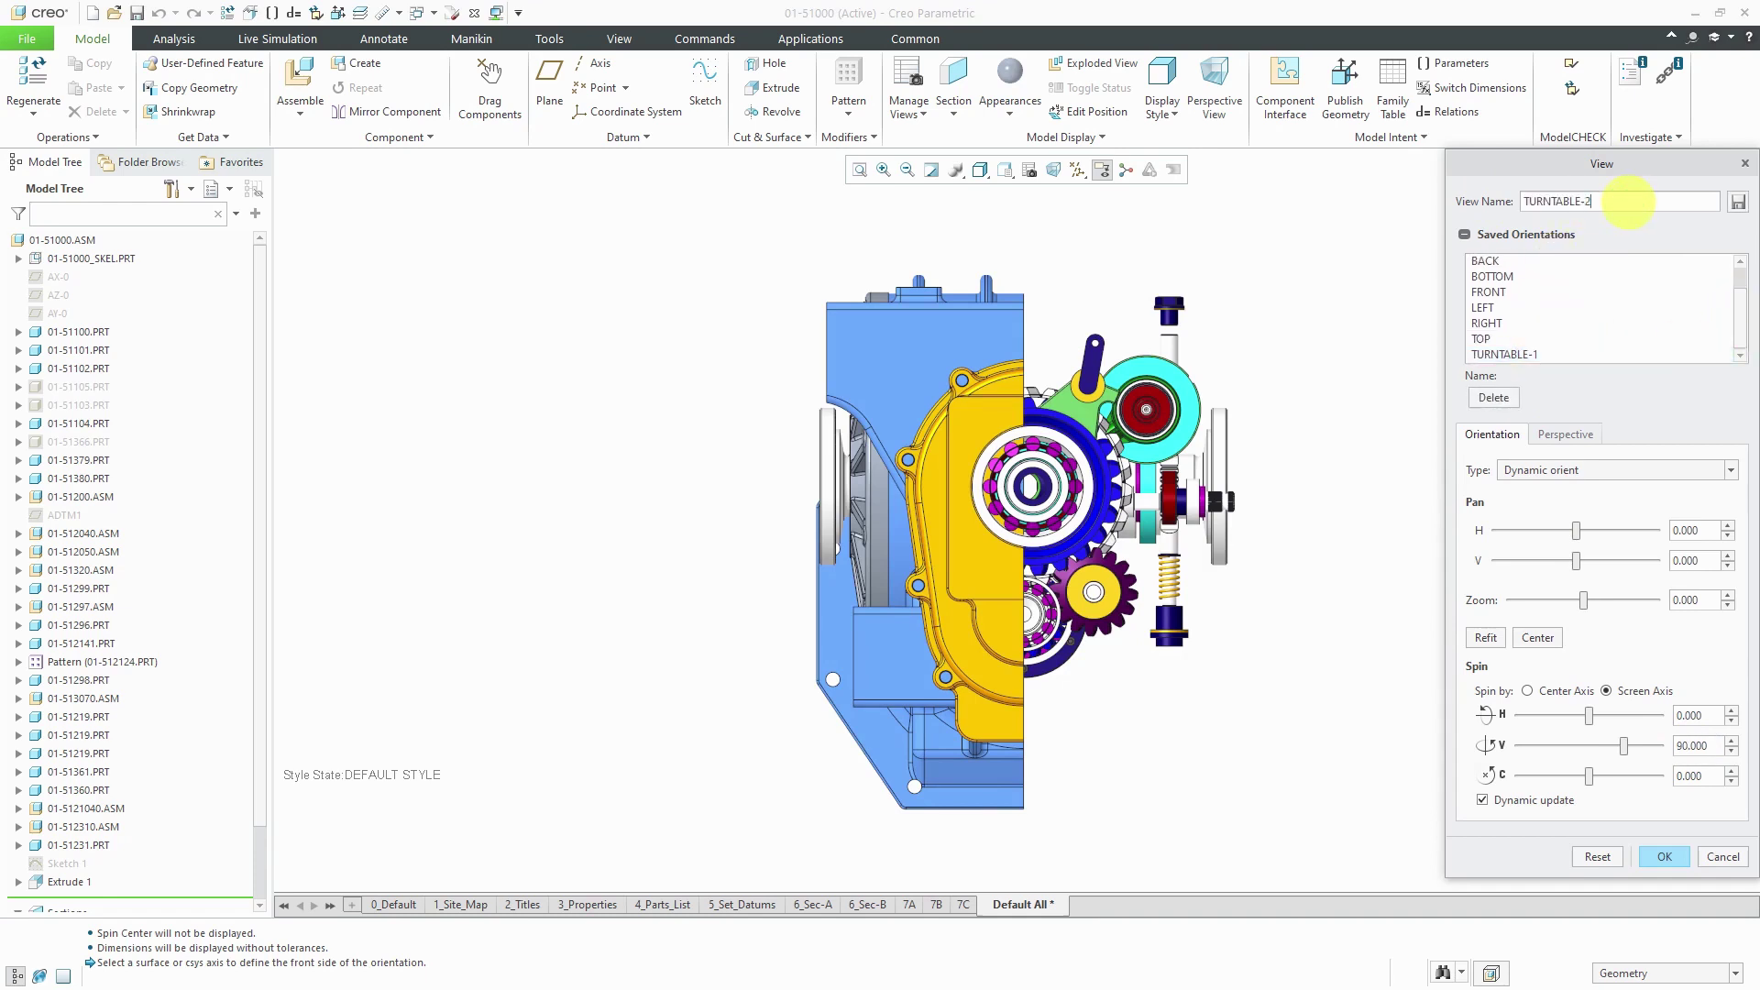
{"action": "key", "text": "Return"}
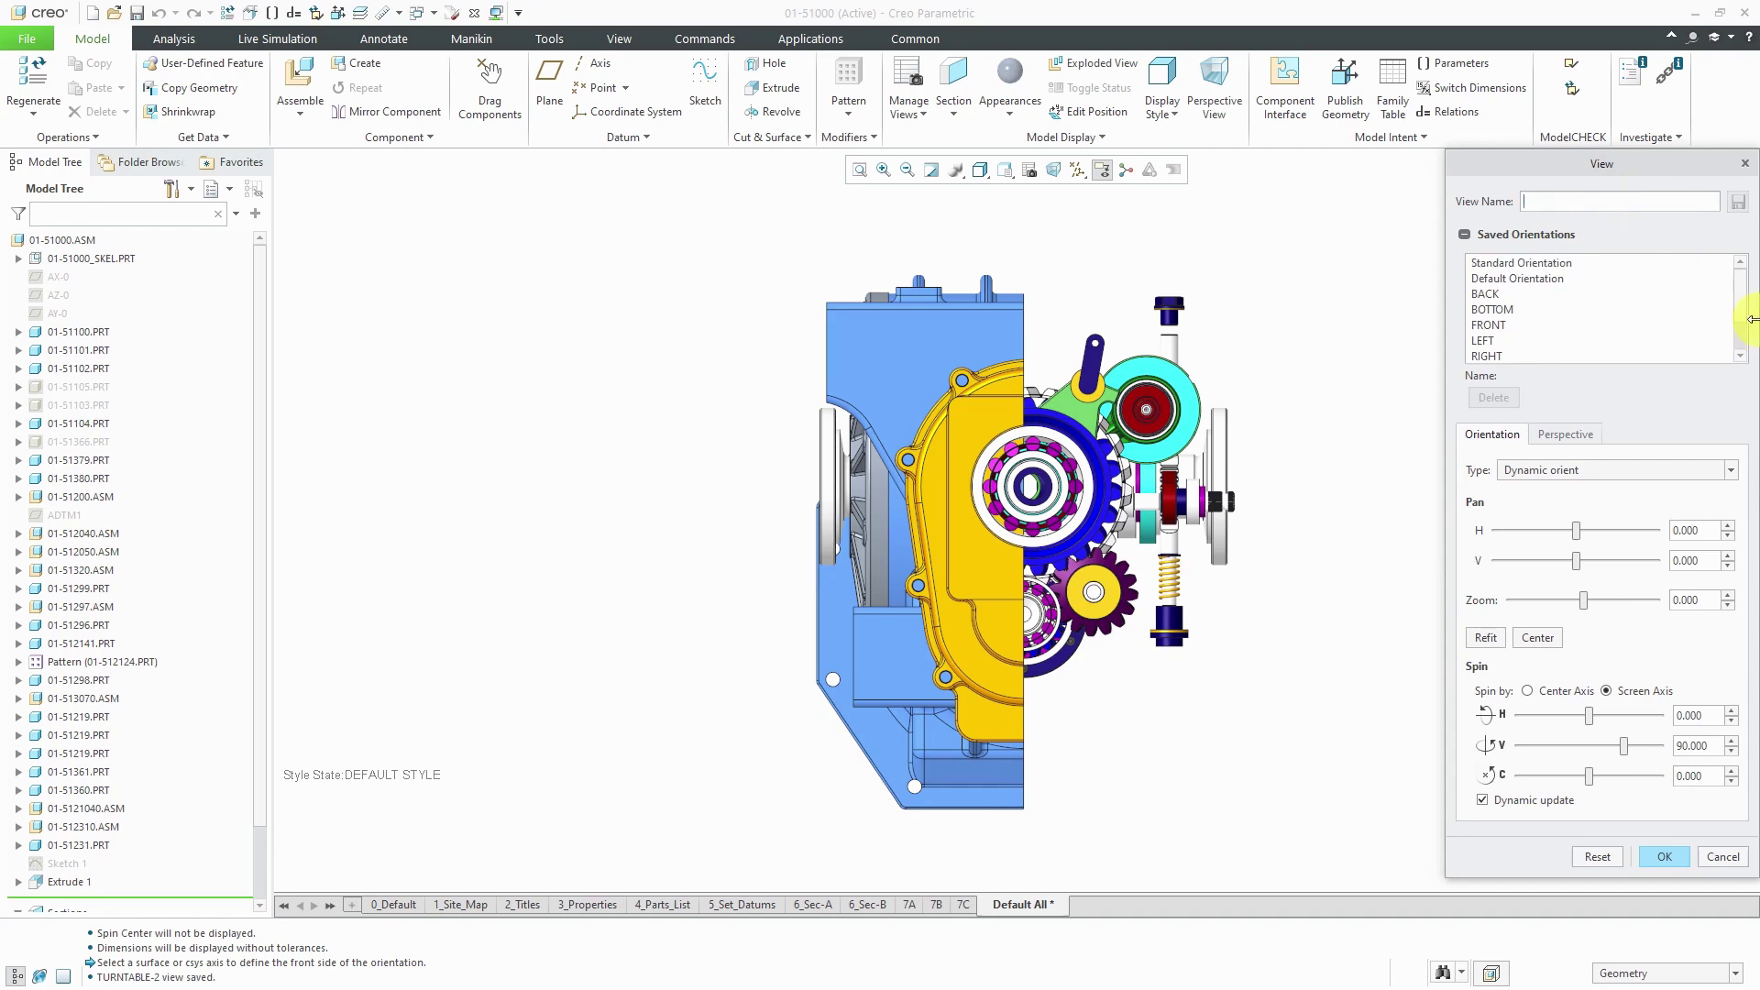
{"action": "scroll", "coordinate": [1729, 303], "scroll_direction": "down", "scroll_amount": 1}
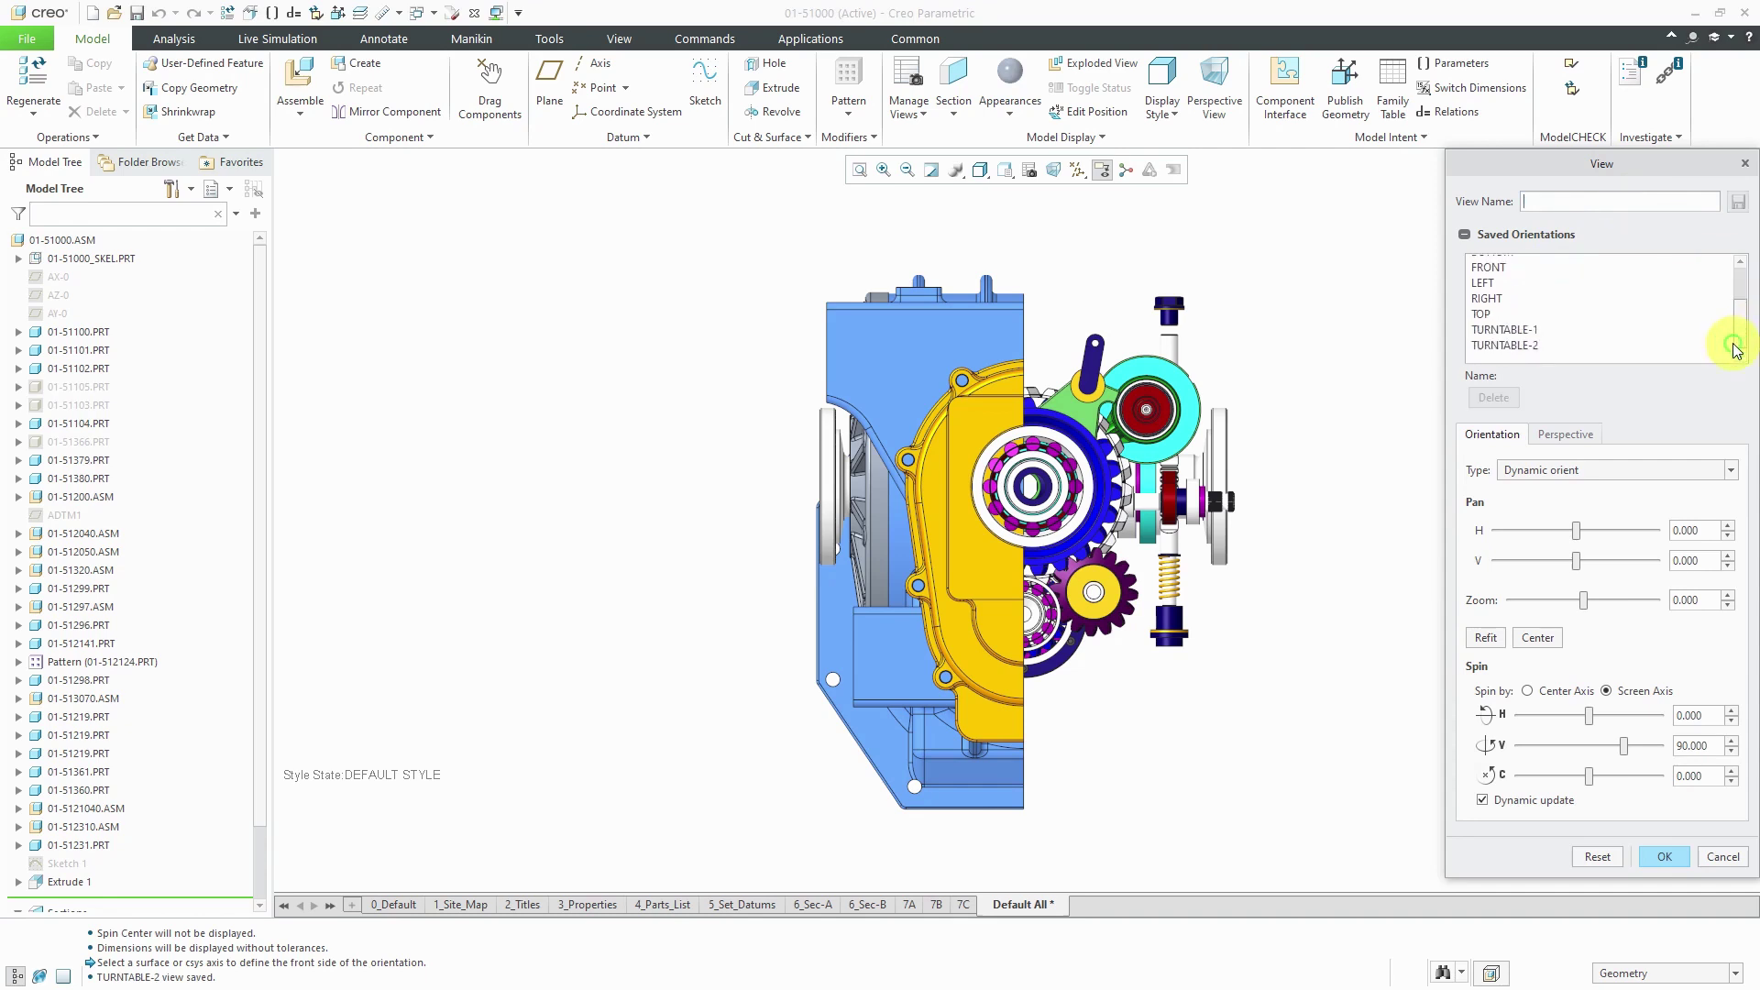
Set Spin V to 180 and save the orientation as view TURNTABLE-3
{"action": "double_click", "coordinate": [1706, 746]}
{"action": "type", "text": "1"}
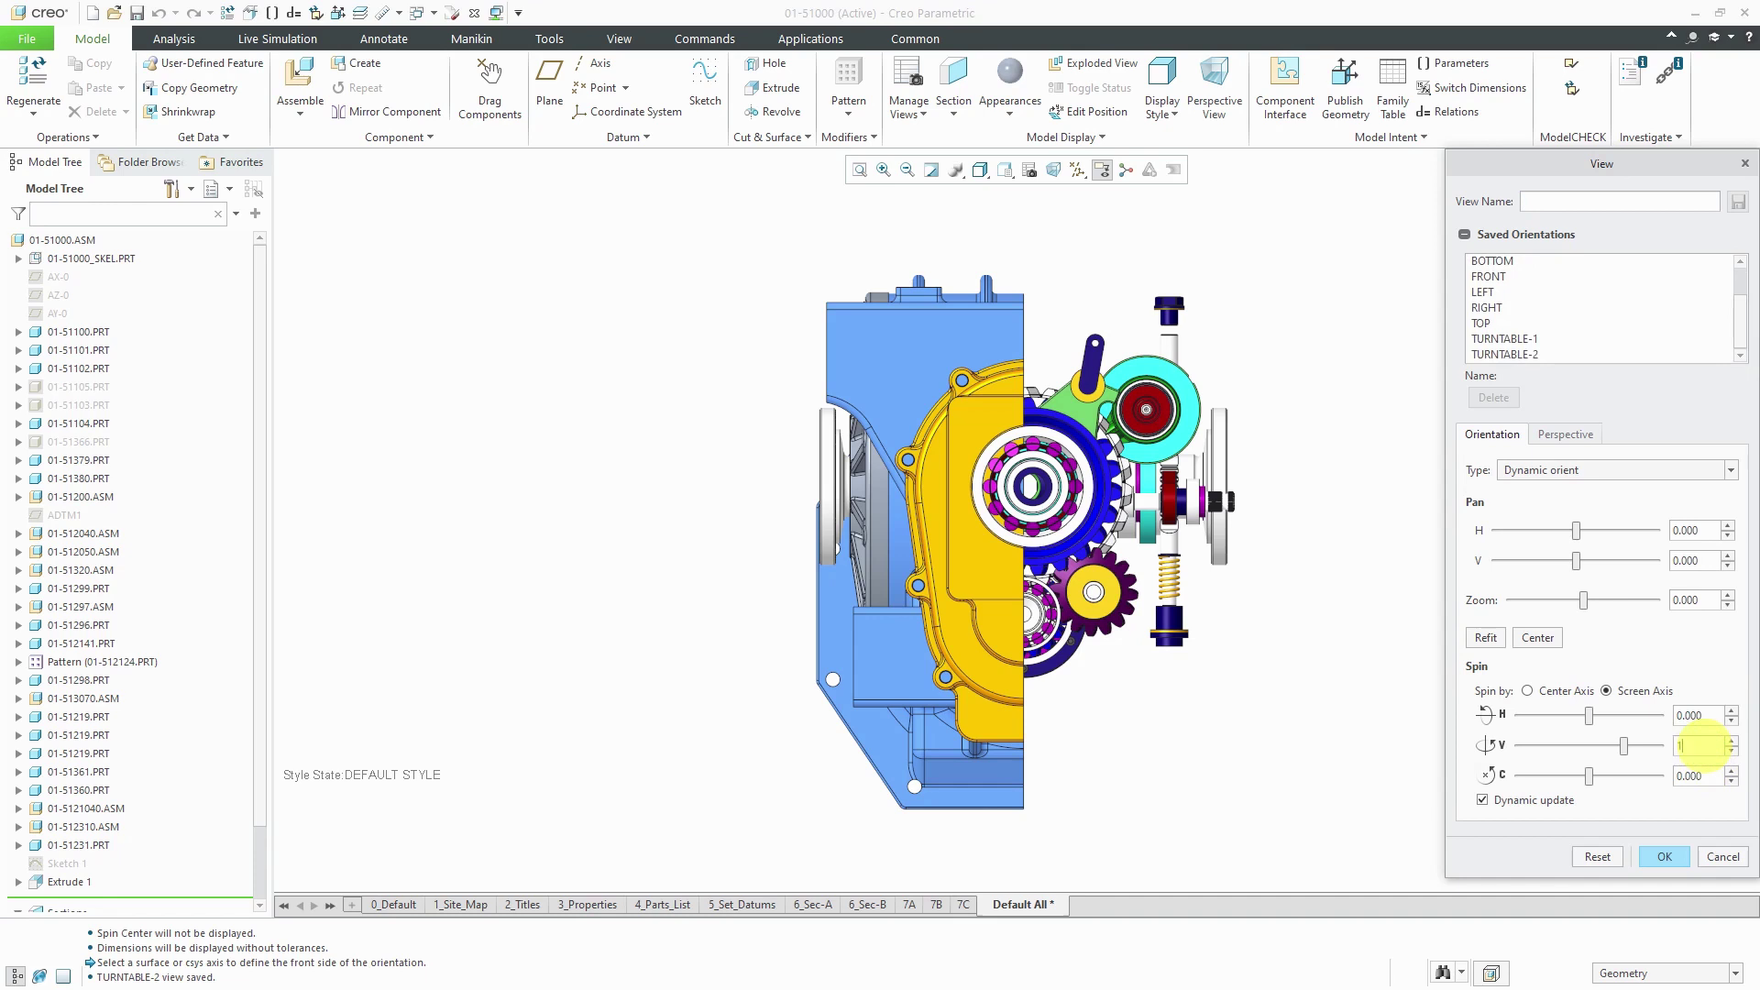
{"action": "type", "text": "80"}
{"action": "key", "text": "Return"}
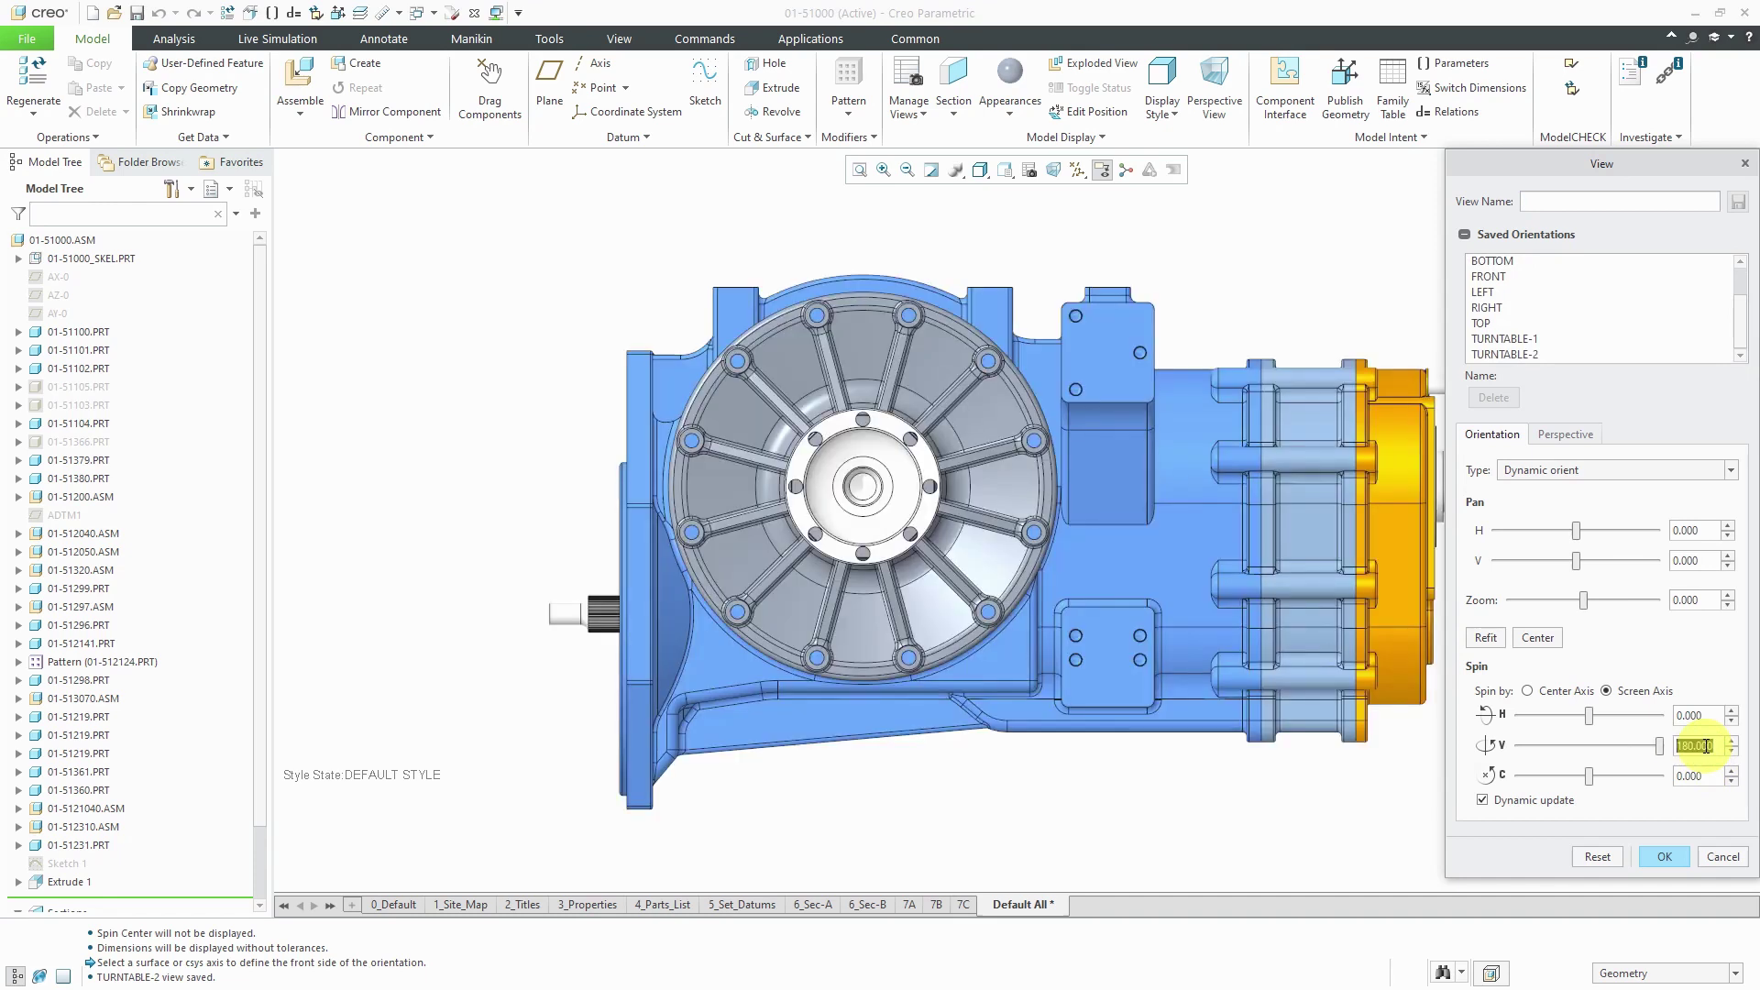
{"action": "left_click", "coordinate": [1559, 355]}
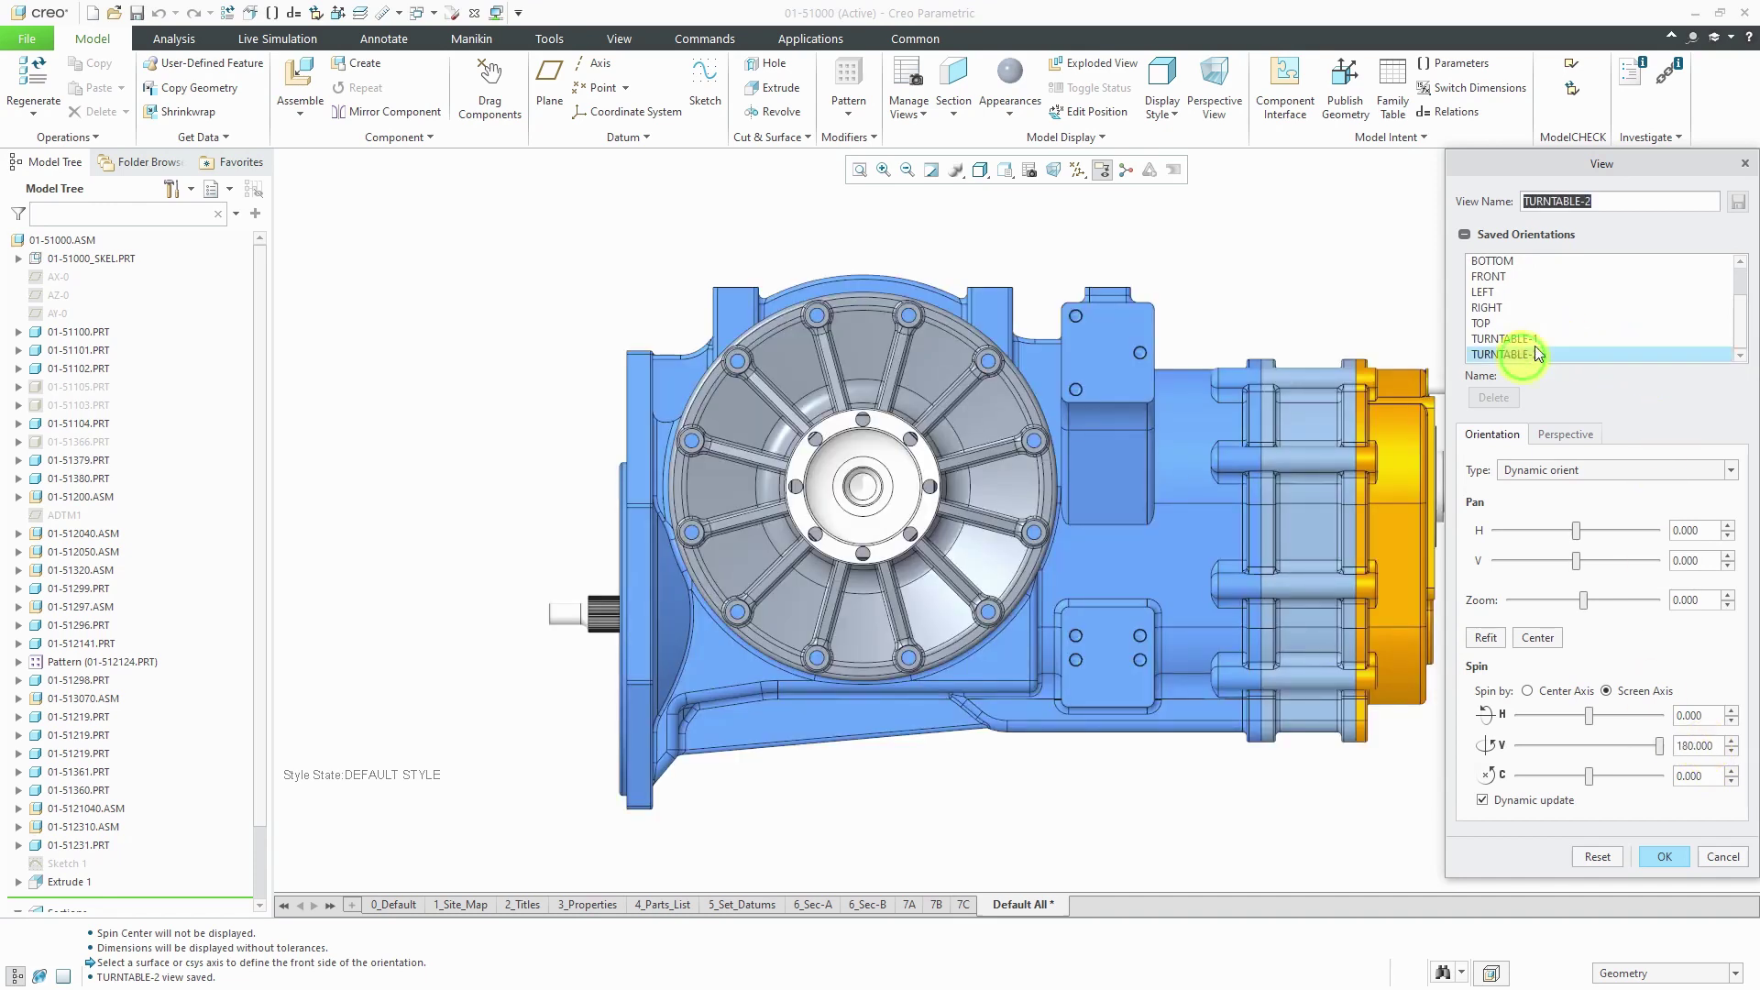
{"action": "left_click", "coordinate": [1618, 203]}
{"action": "key", "text": "BackSpace"}
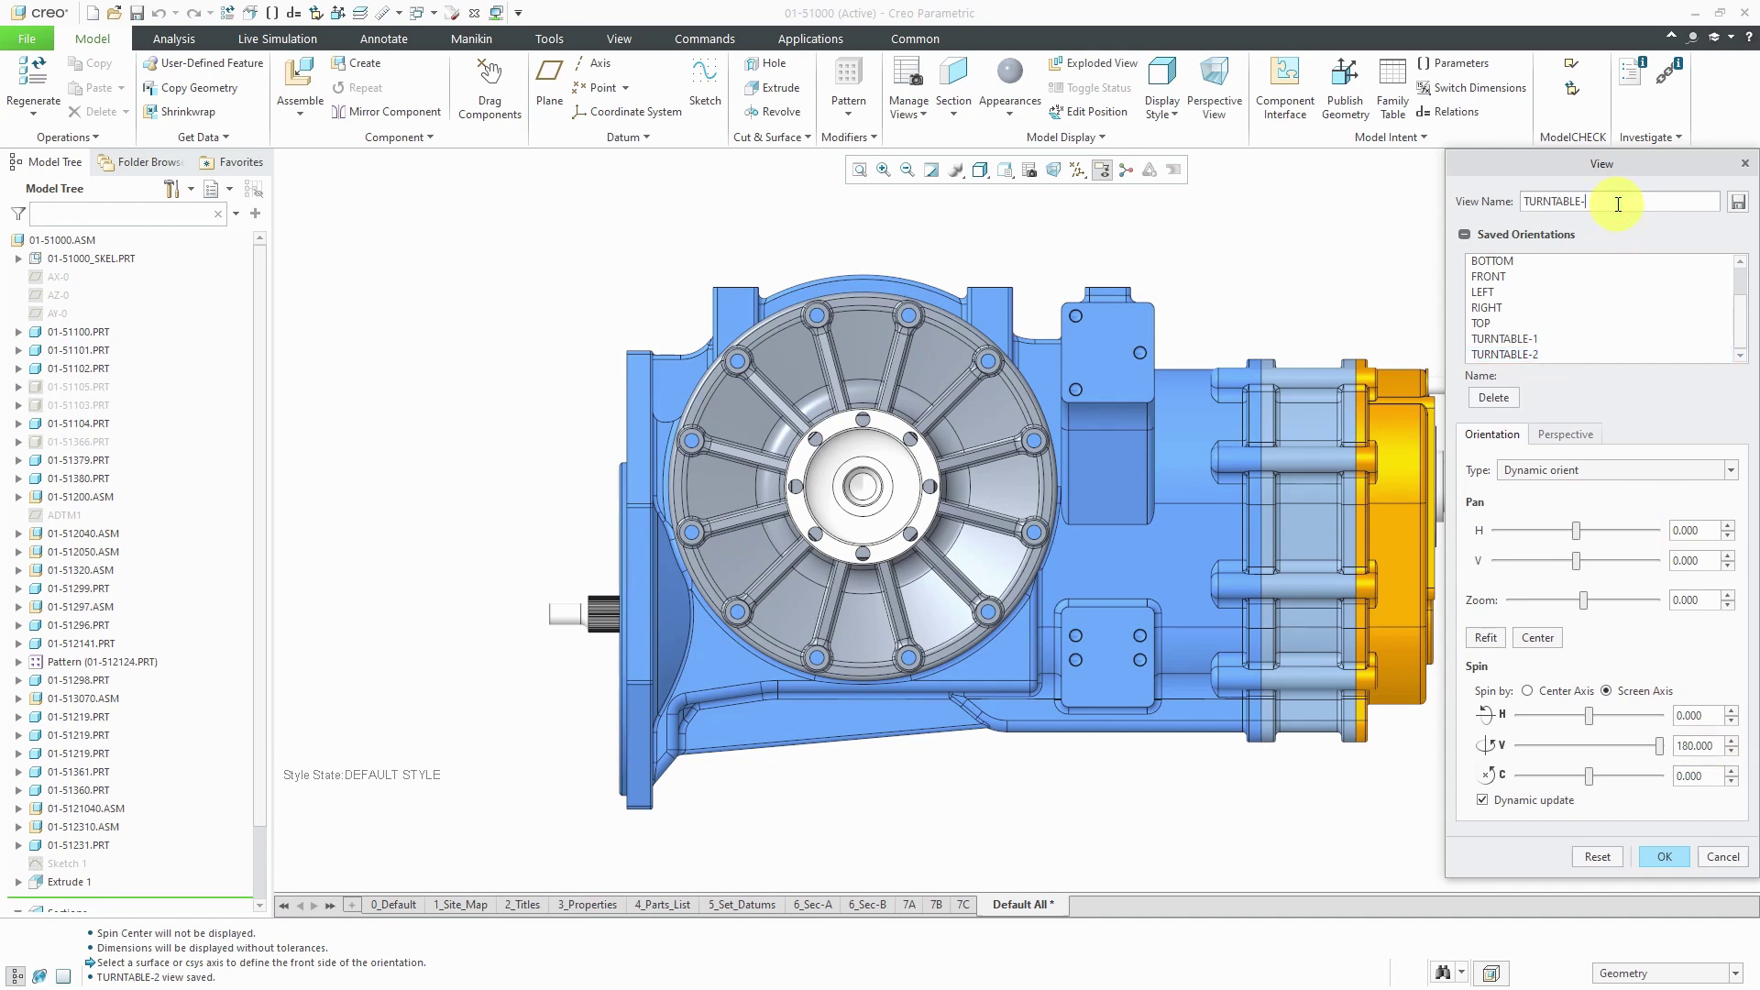
{"action": "key", "text": "Return"}
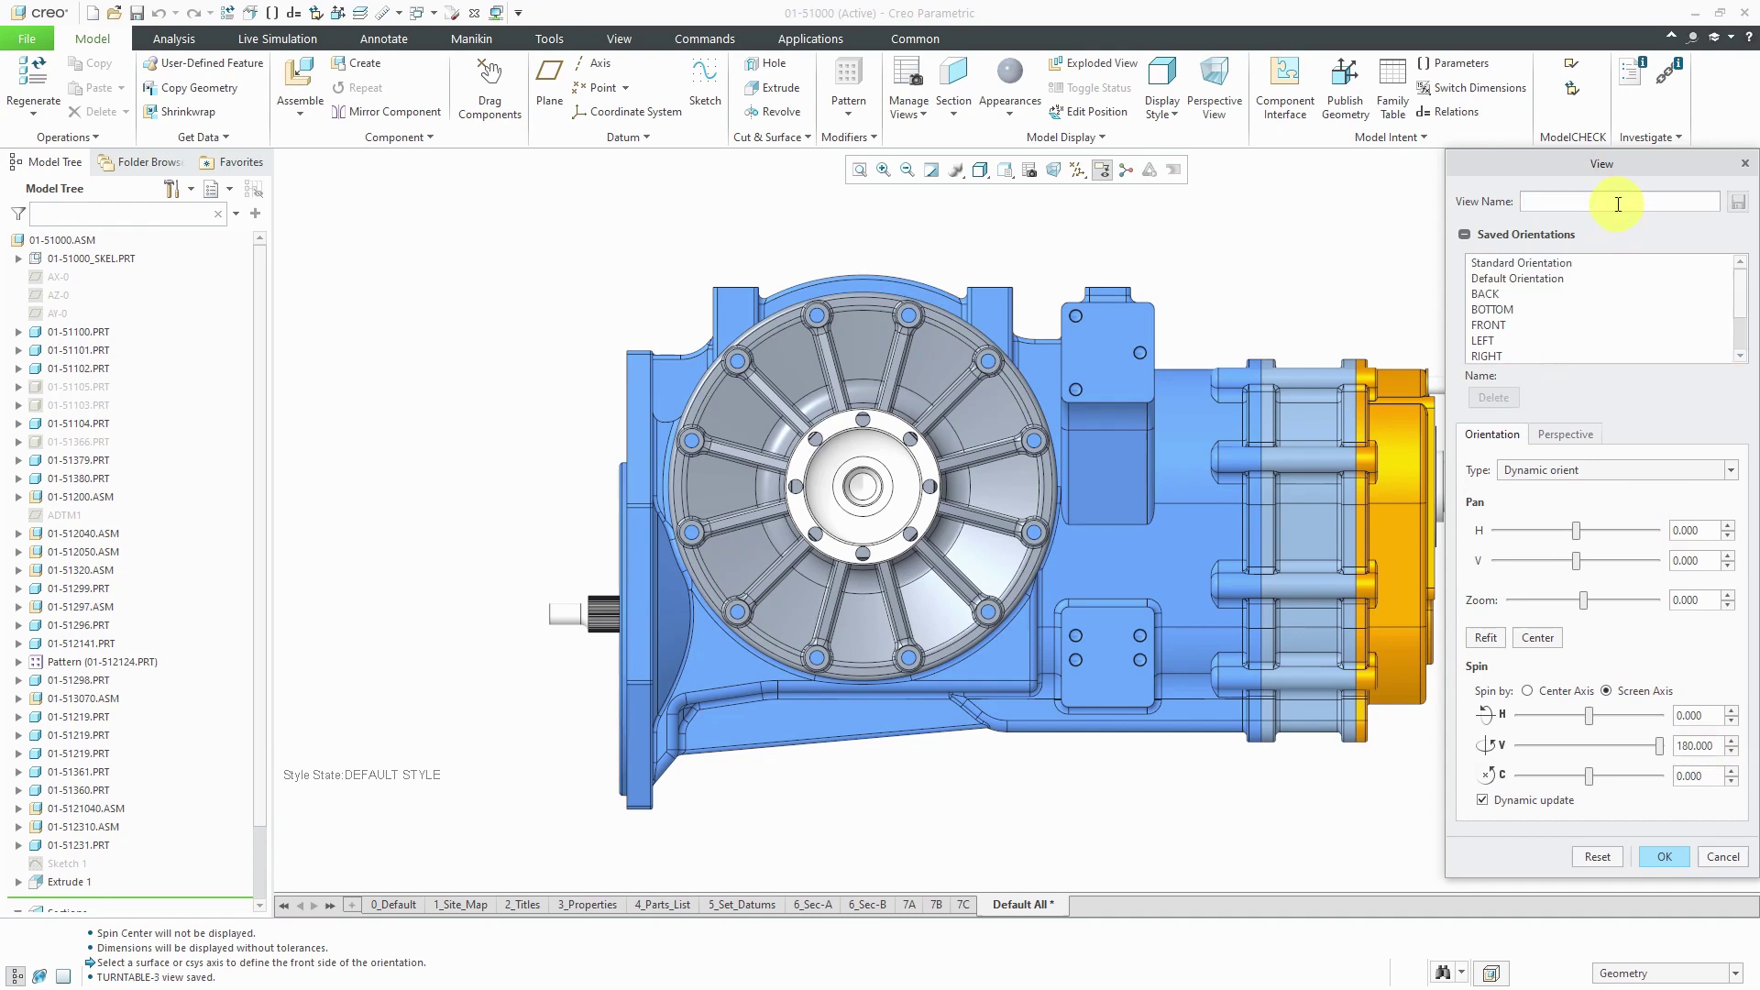
Set the vertical spin to -90 after 270 fails to apply
{"action": "double_click", "coordinate": [1711, 748]}
{"action": "type", "text": "270"}
{"action": "key", "text": "Return"}
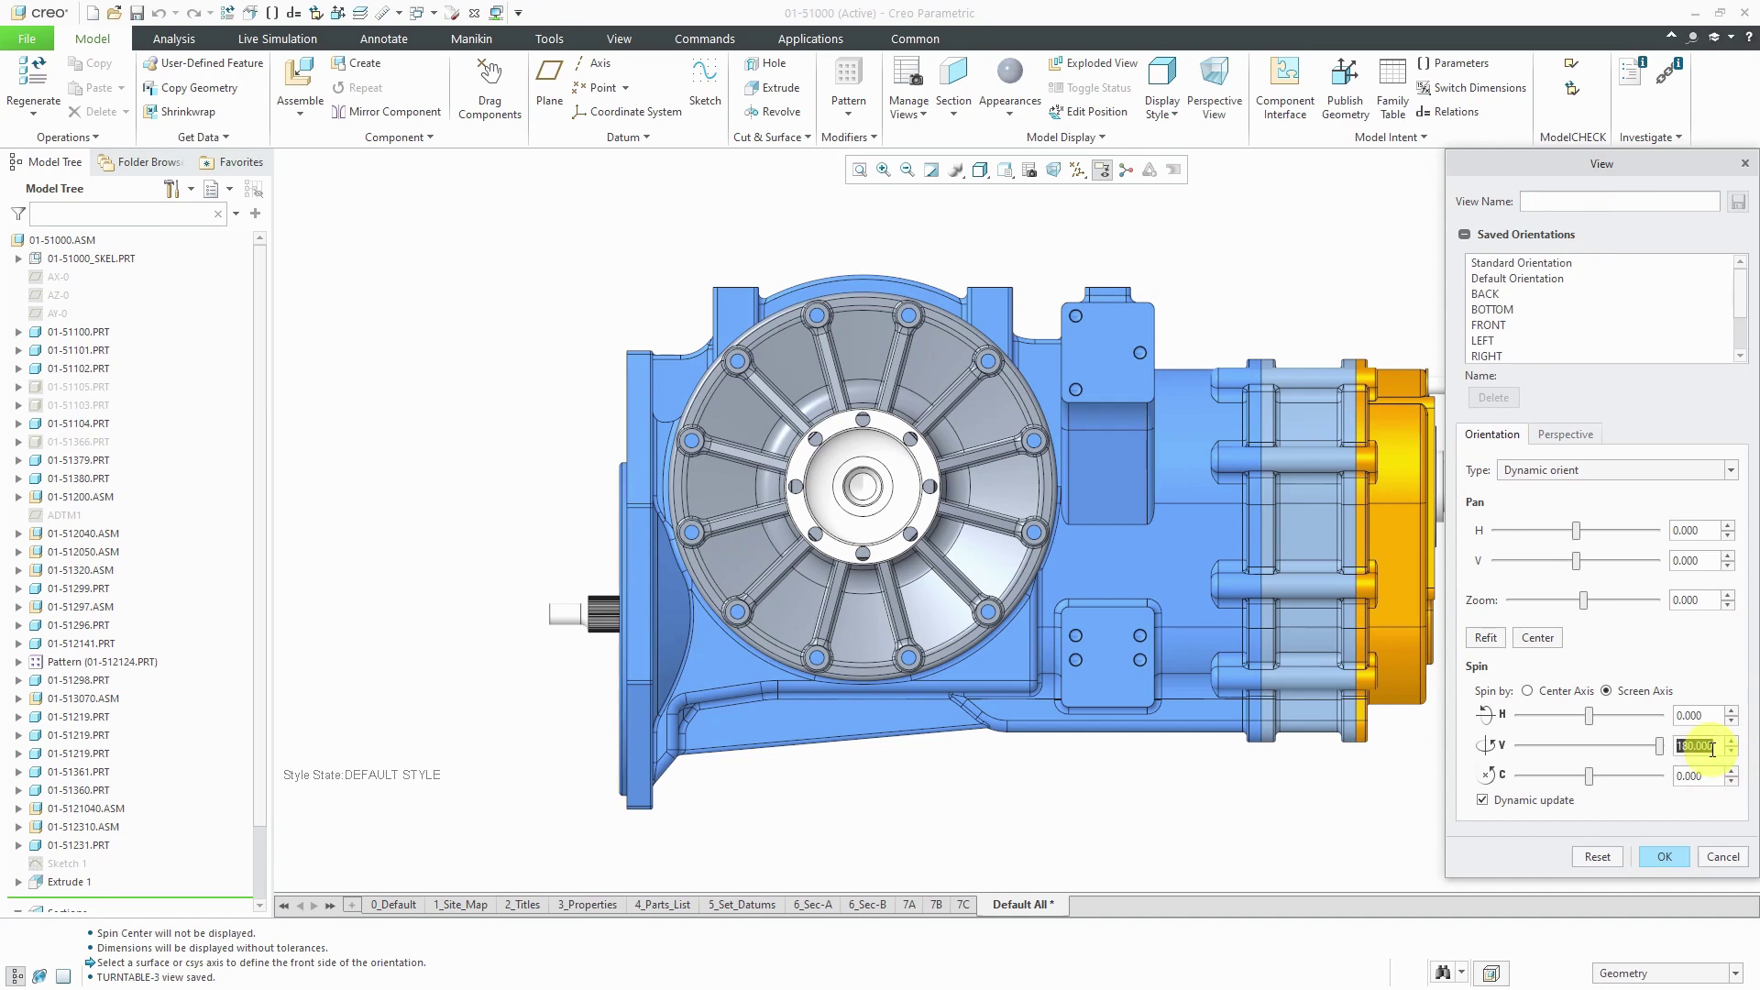
{"action": "type", "text": "-90"}
{"action": "key", "text": "Return"}
Save the -90° orientation as the named view TURNTABLE-4
{"action": "scroll", "coordinate": [1641, 307], "scroll_direction": "down", "scroll_amount": 2}
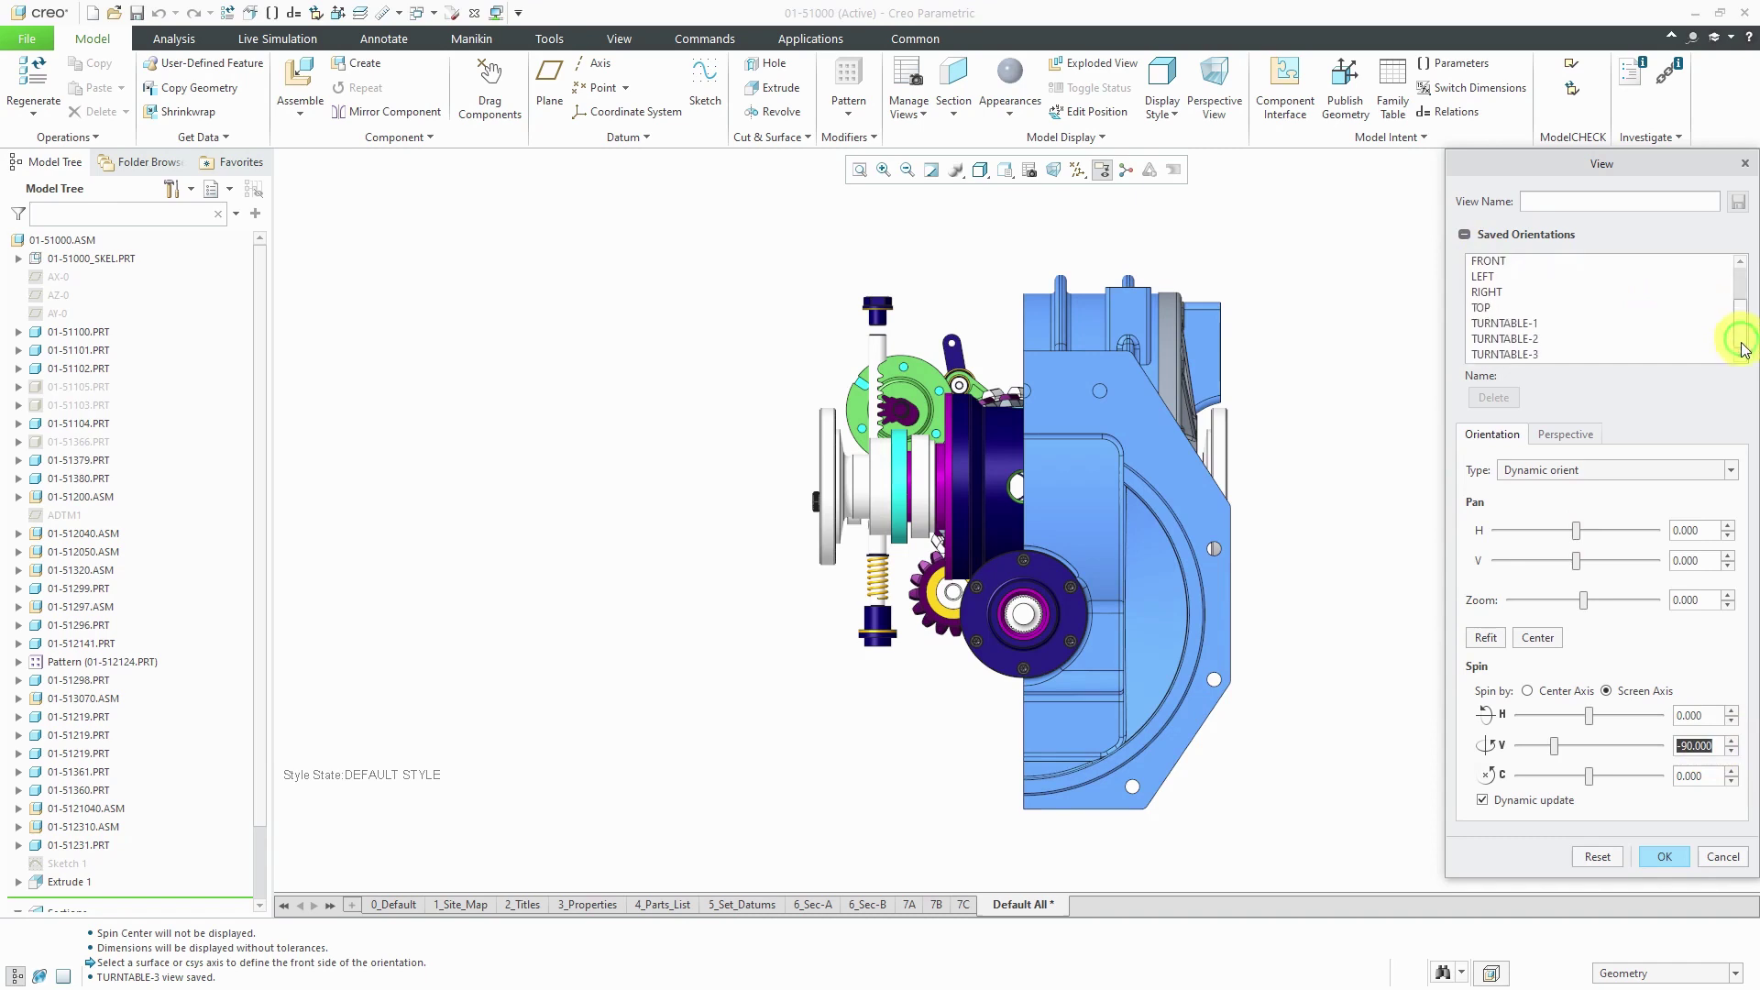
{"action": "left_click", "coordinate": [1538, 354]}
{"action": "left_click", "coordinate": [1631, 200]}
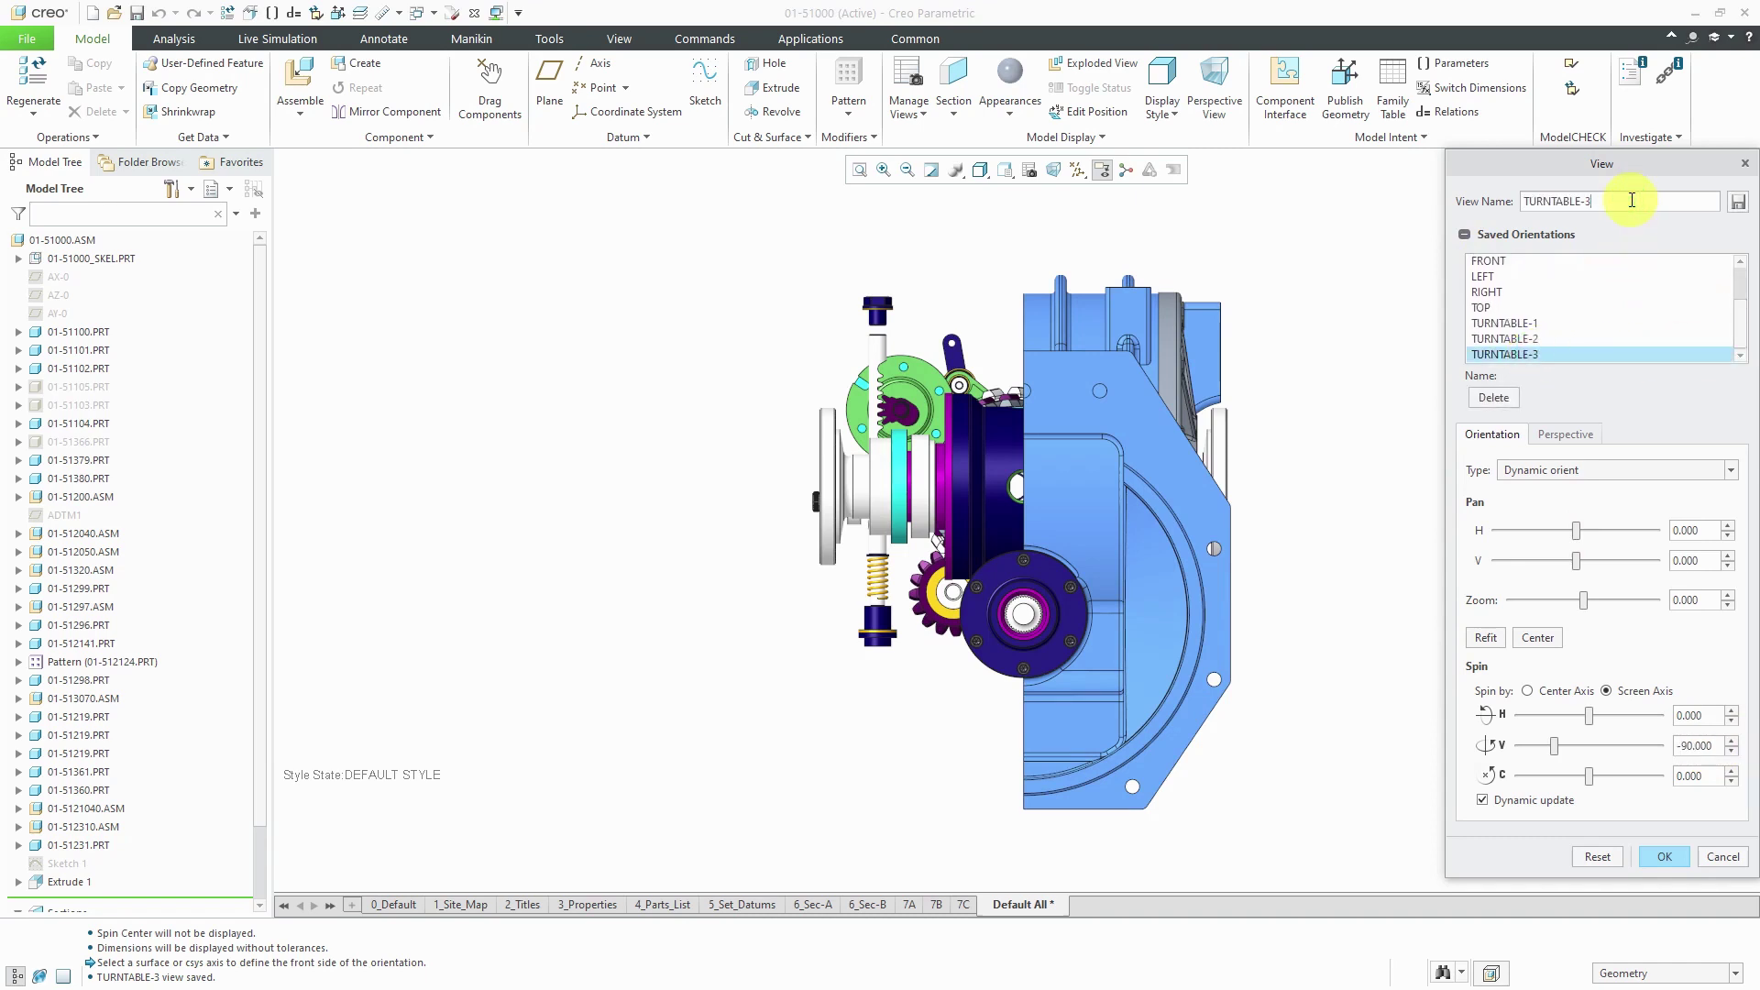
{"action": "key", "text": "BackSpace"}
{"action": "key", "text": "Return"}
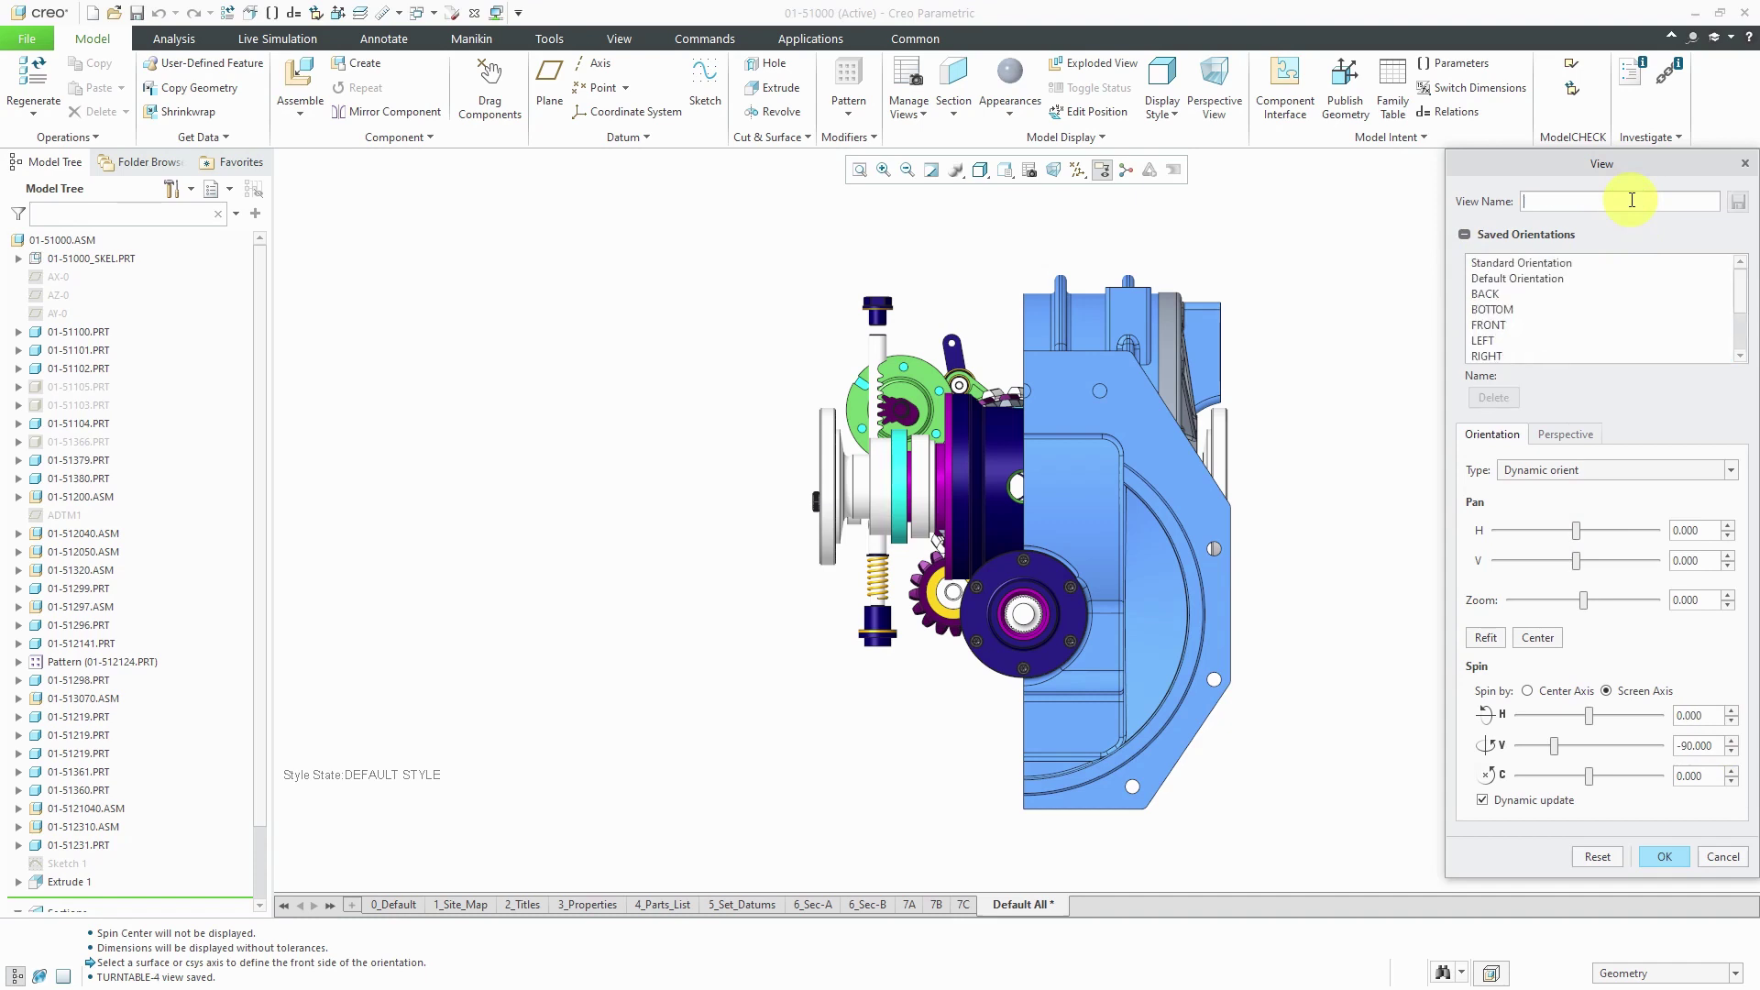
{"action": "left_click_drag", "start_coordinate": [1746, 271], "coordinate": [1741, 326]}
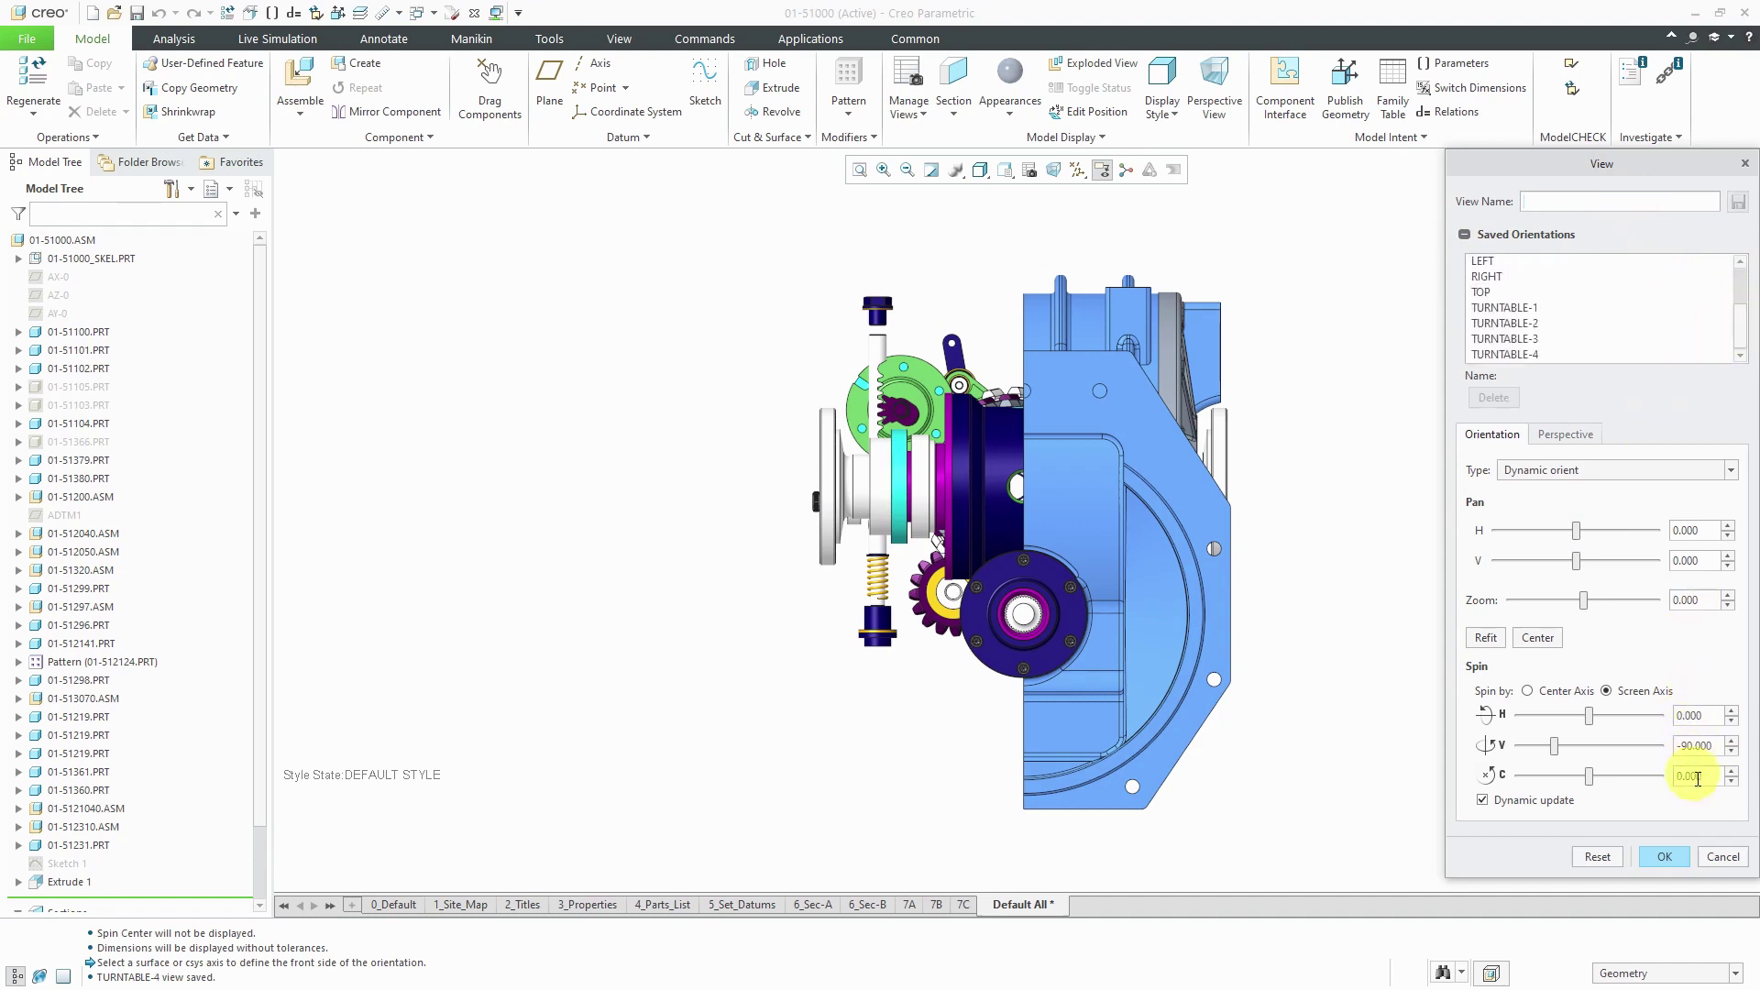
Close the View dialog, orbit and zoom the gearbox to an isometric view, and show Applications
{"action": "left_click", "coordinate": [1664, 856]}
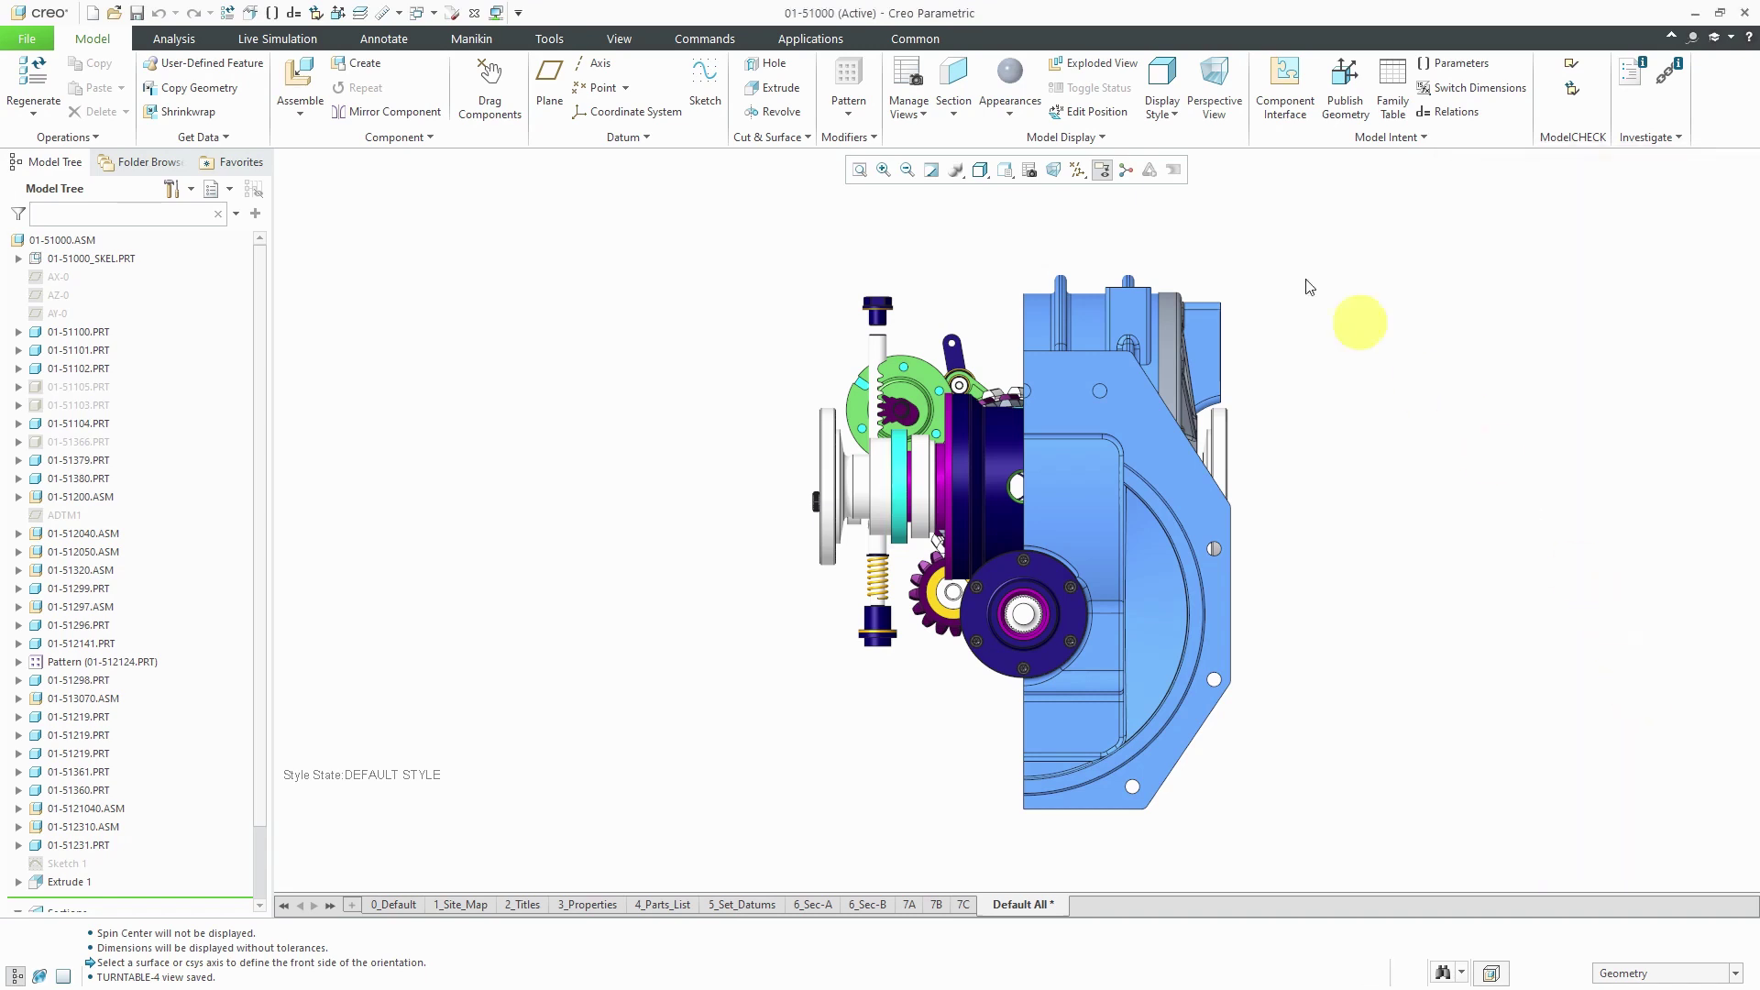
{"action": "mouse_move", "coordinate": [1091, 477]}
{"action": "middle_mouse_down"}
{"action": "mouse_move", "coordinate": [1249, 460]}
{"action": "mouse_move", "coordinate": [1277, 541]}
{"action": "middle_mouse_up"}
{"action": "middle_click_drag", "start_coordinate": [1017, 467], "coordinate": [1041, 409]}
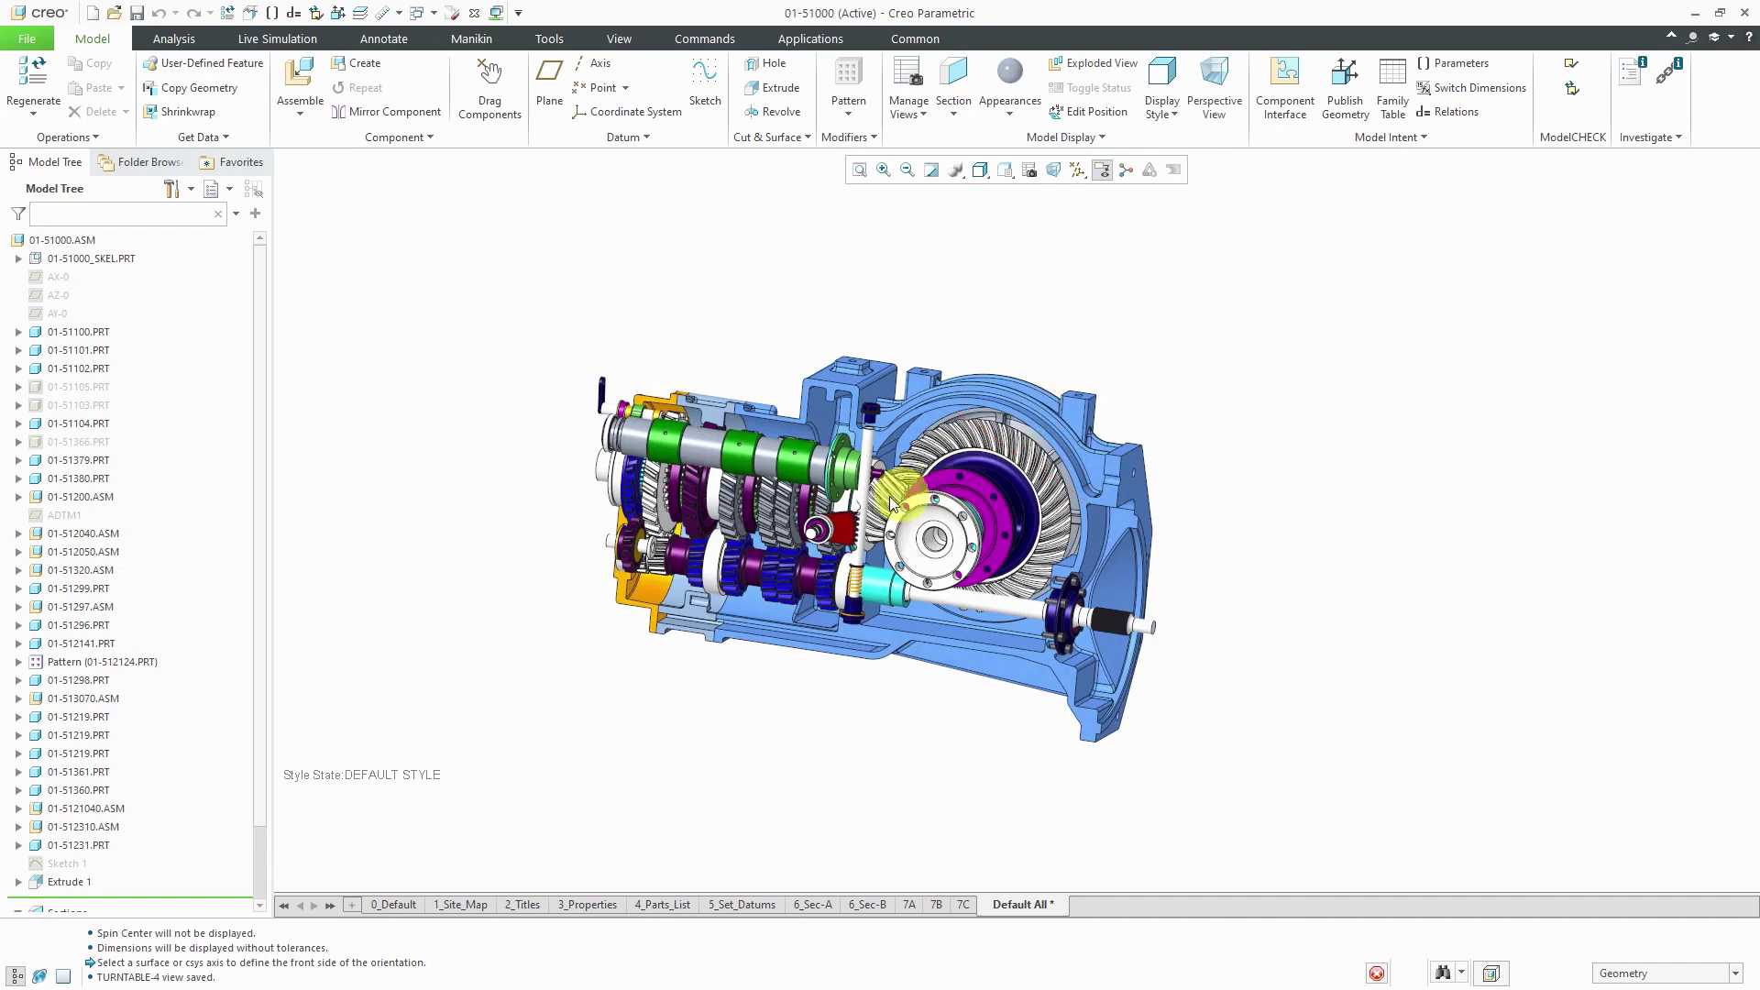
{"action": "scroll", "coordinate": [770, 510], "scroll_direction": "down", "scroll_amount": 2}
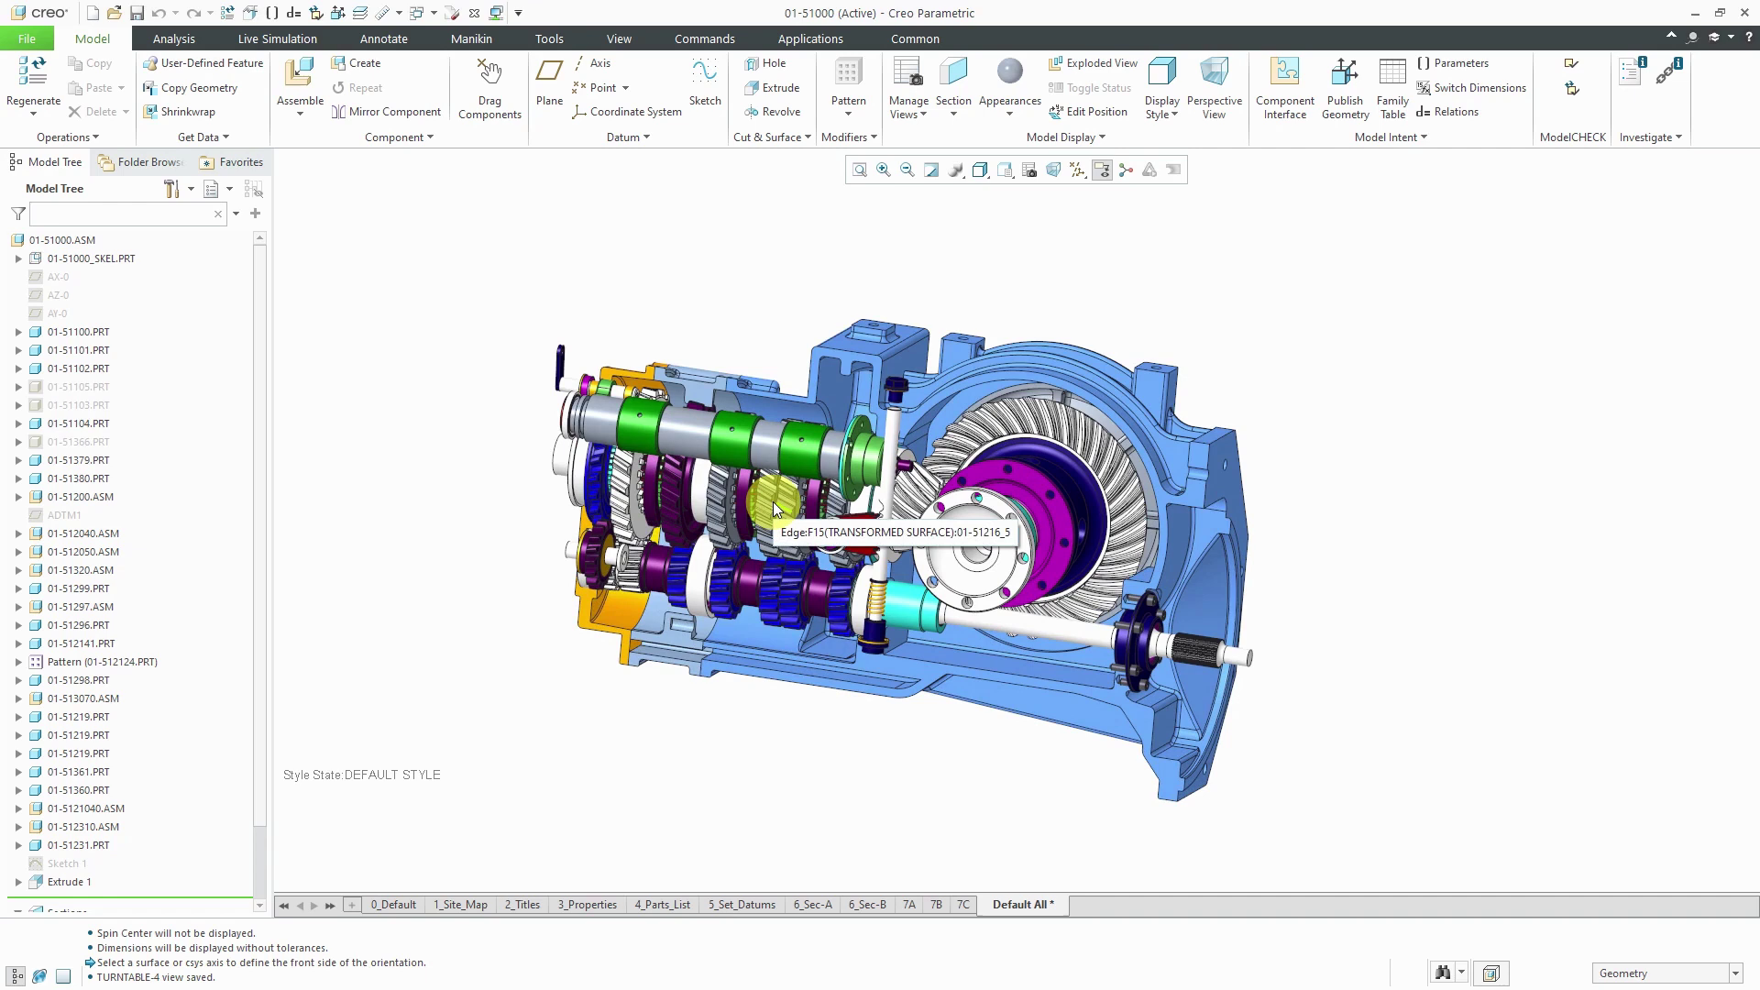
{"action": "left_click", "coordinate": [809, 41]}
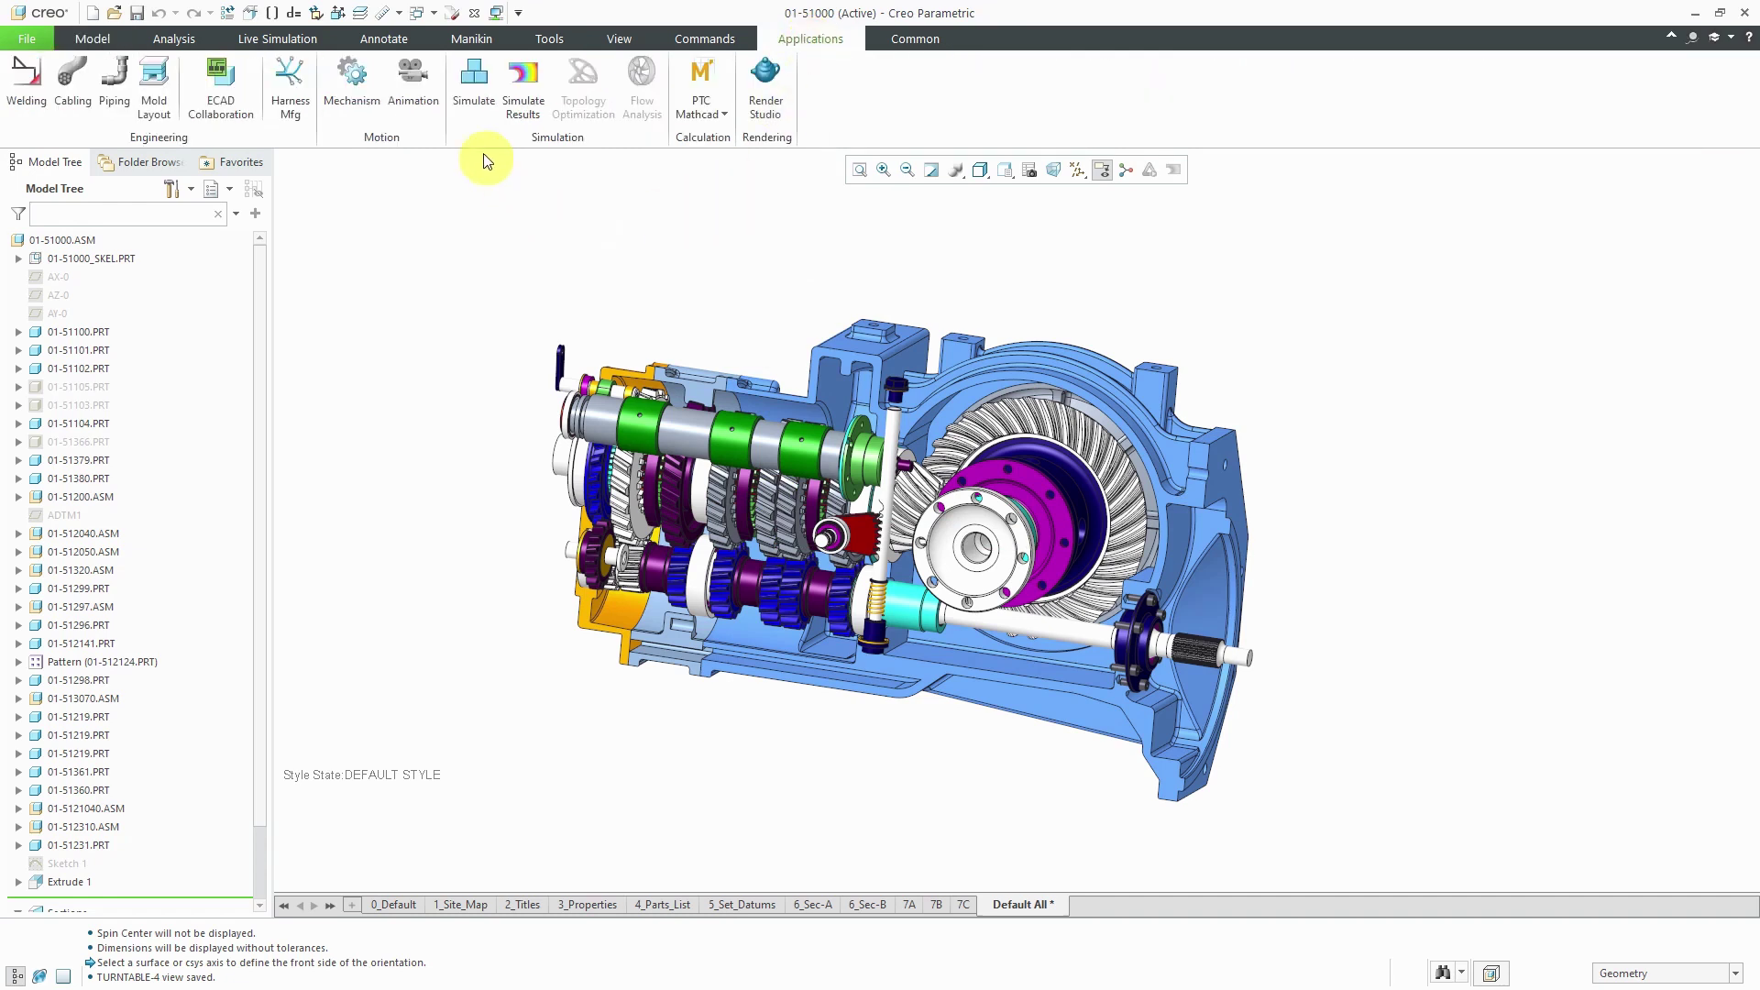
Start the Animation application to get Animation1 with its empty 0–10 timeline
{"action": "left_click", "coordinate": [417, 90]}
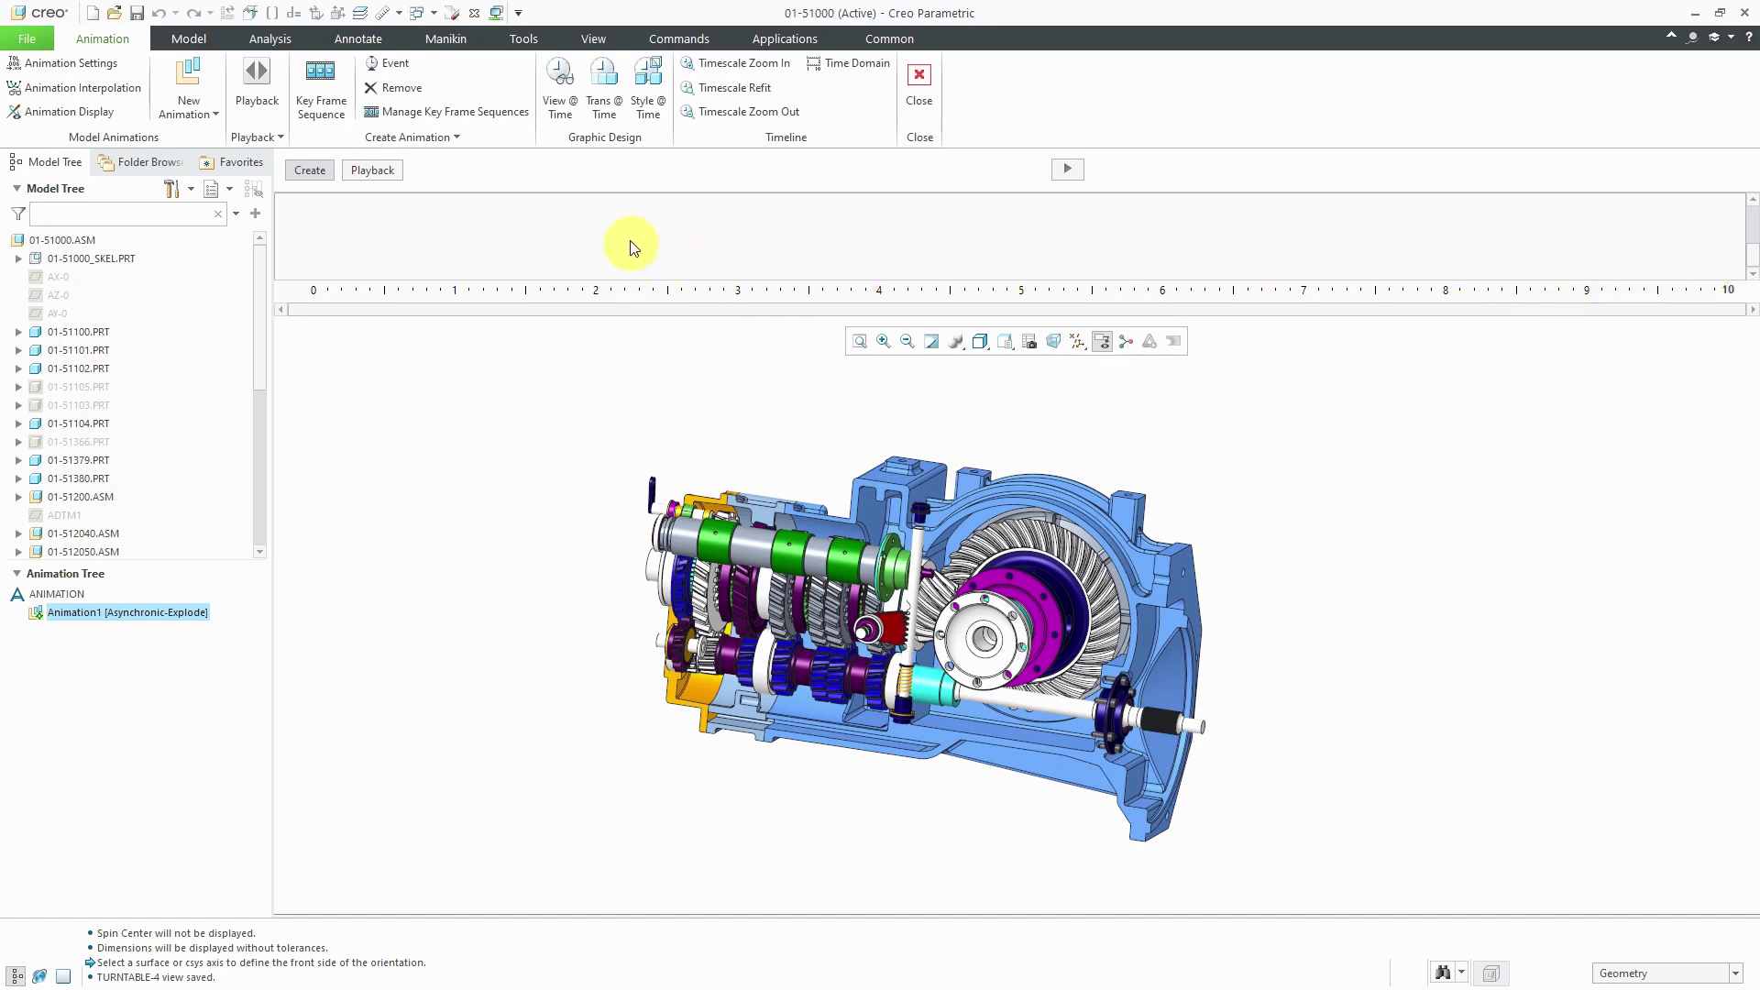
Add View at Time keys TURNTABLE-1 at 0 s and TURNTABLE-2 at 2 s
{"action": "left_click", "coordinate": [561, 102]}
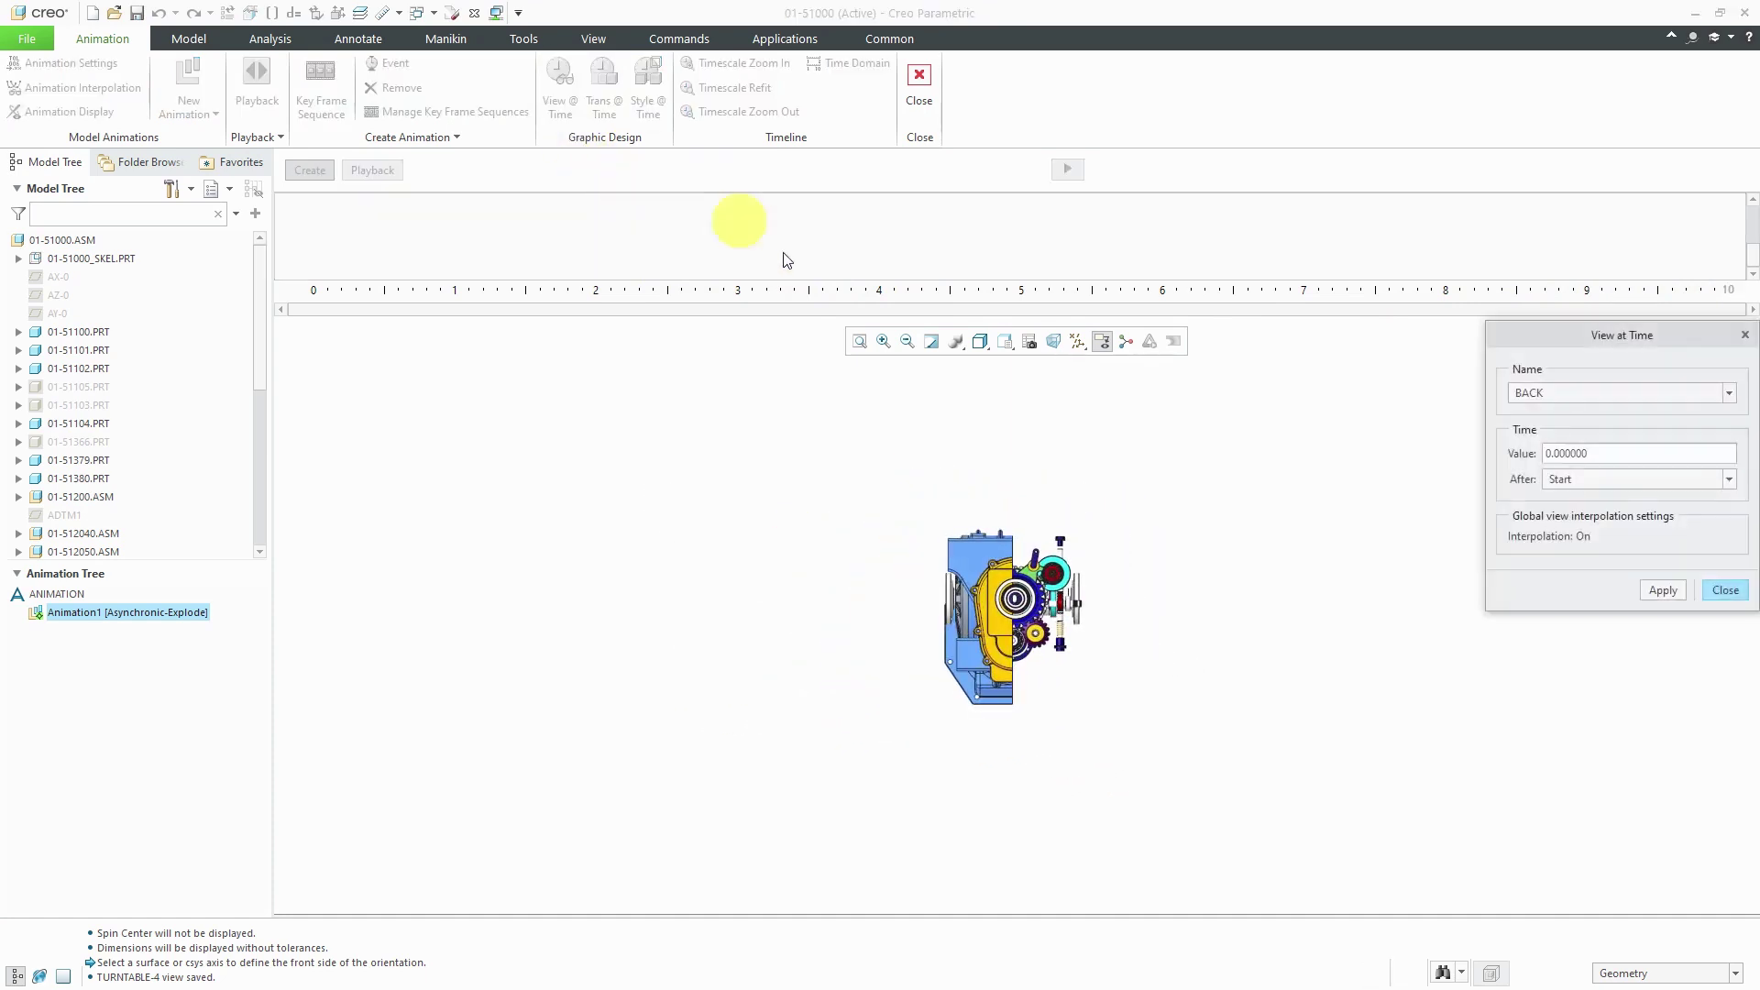
{"action": "left_click", "coordinate": [1630, 391]}
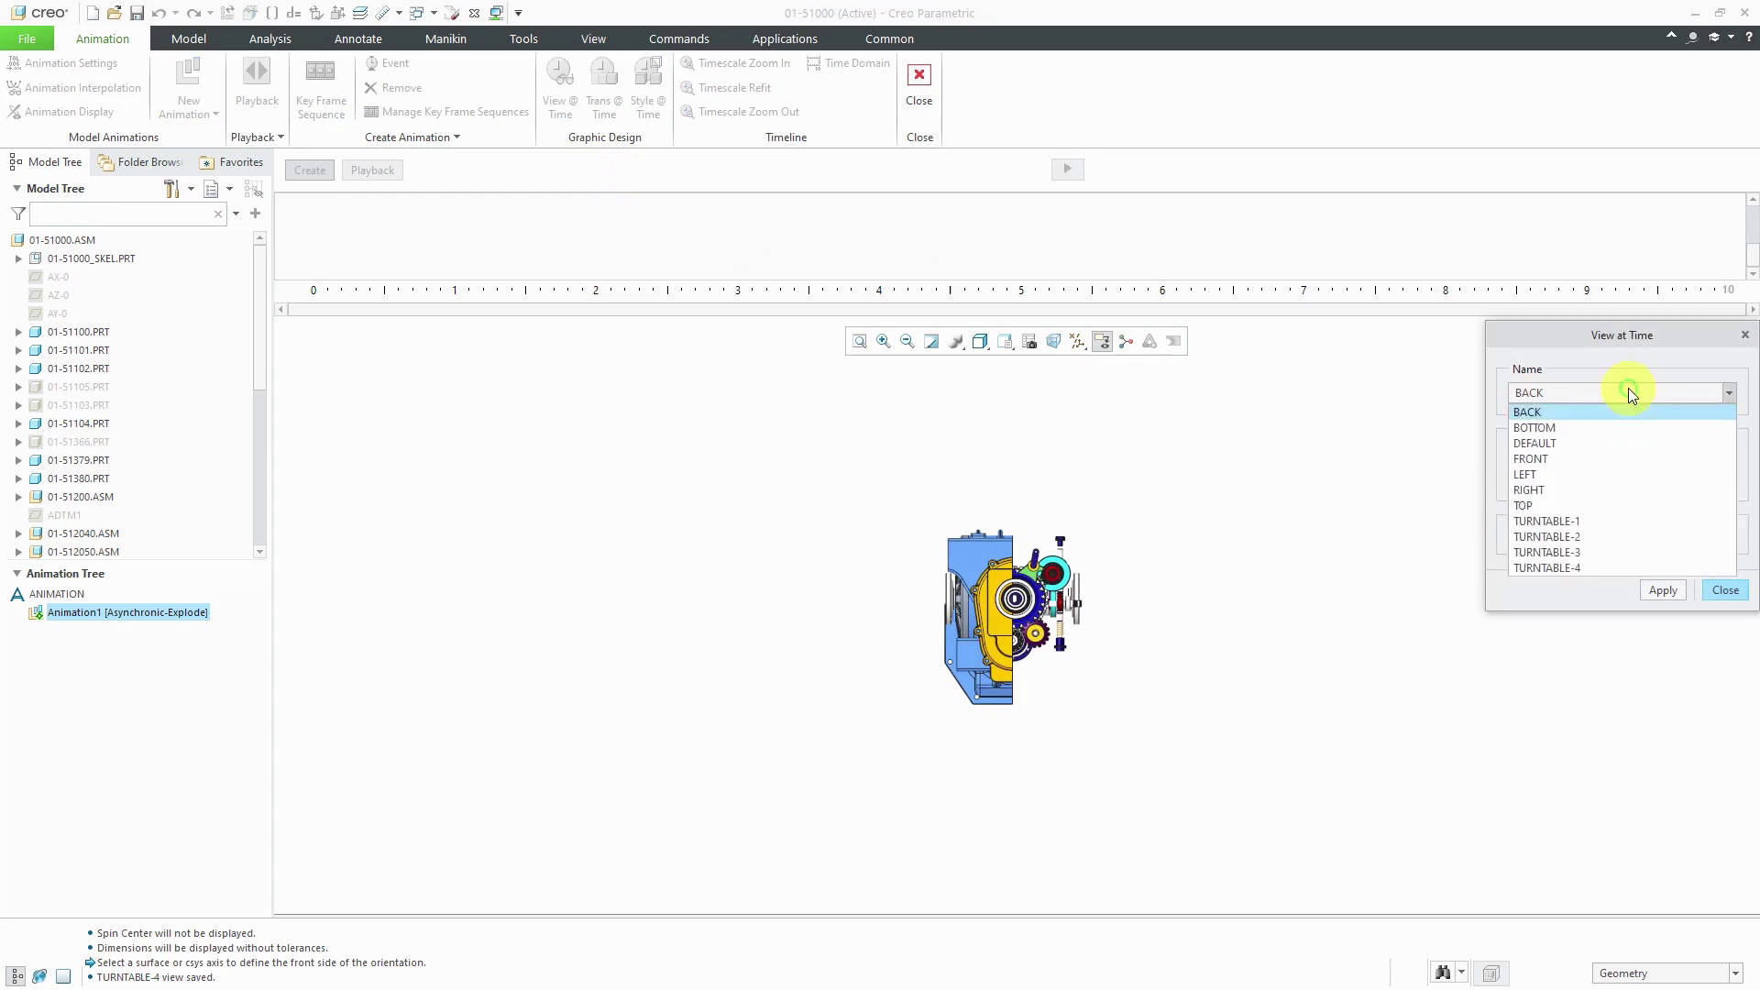
{"action": "left_click", "coordinate": [1616, 521]}
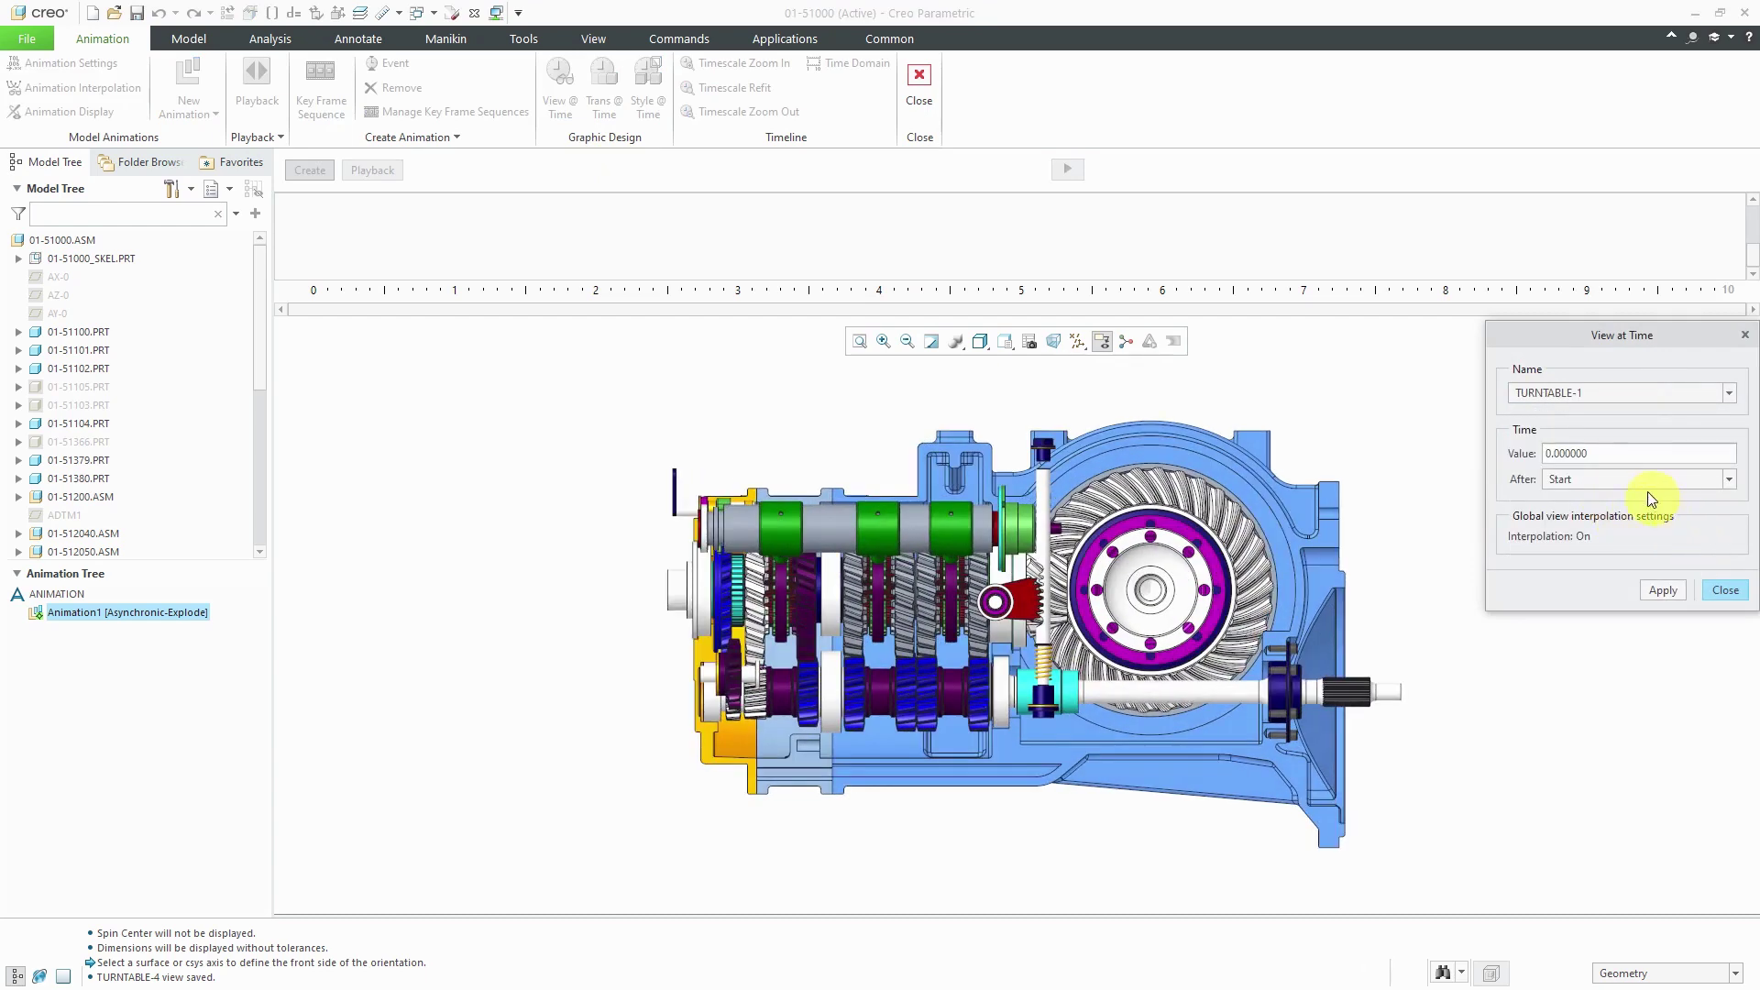
{"action": "left_click", "coordinate": [1673, 592]}
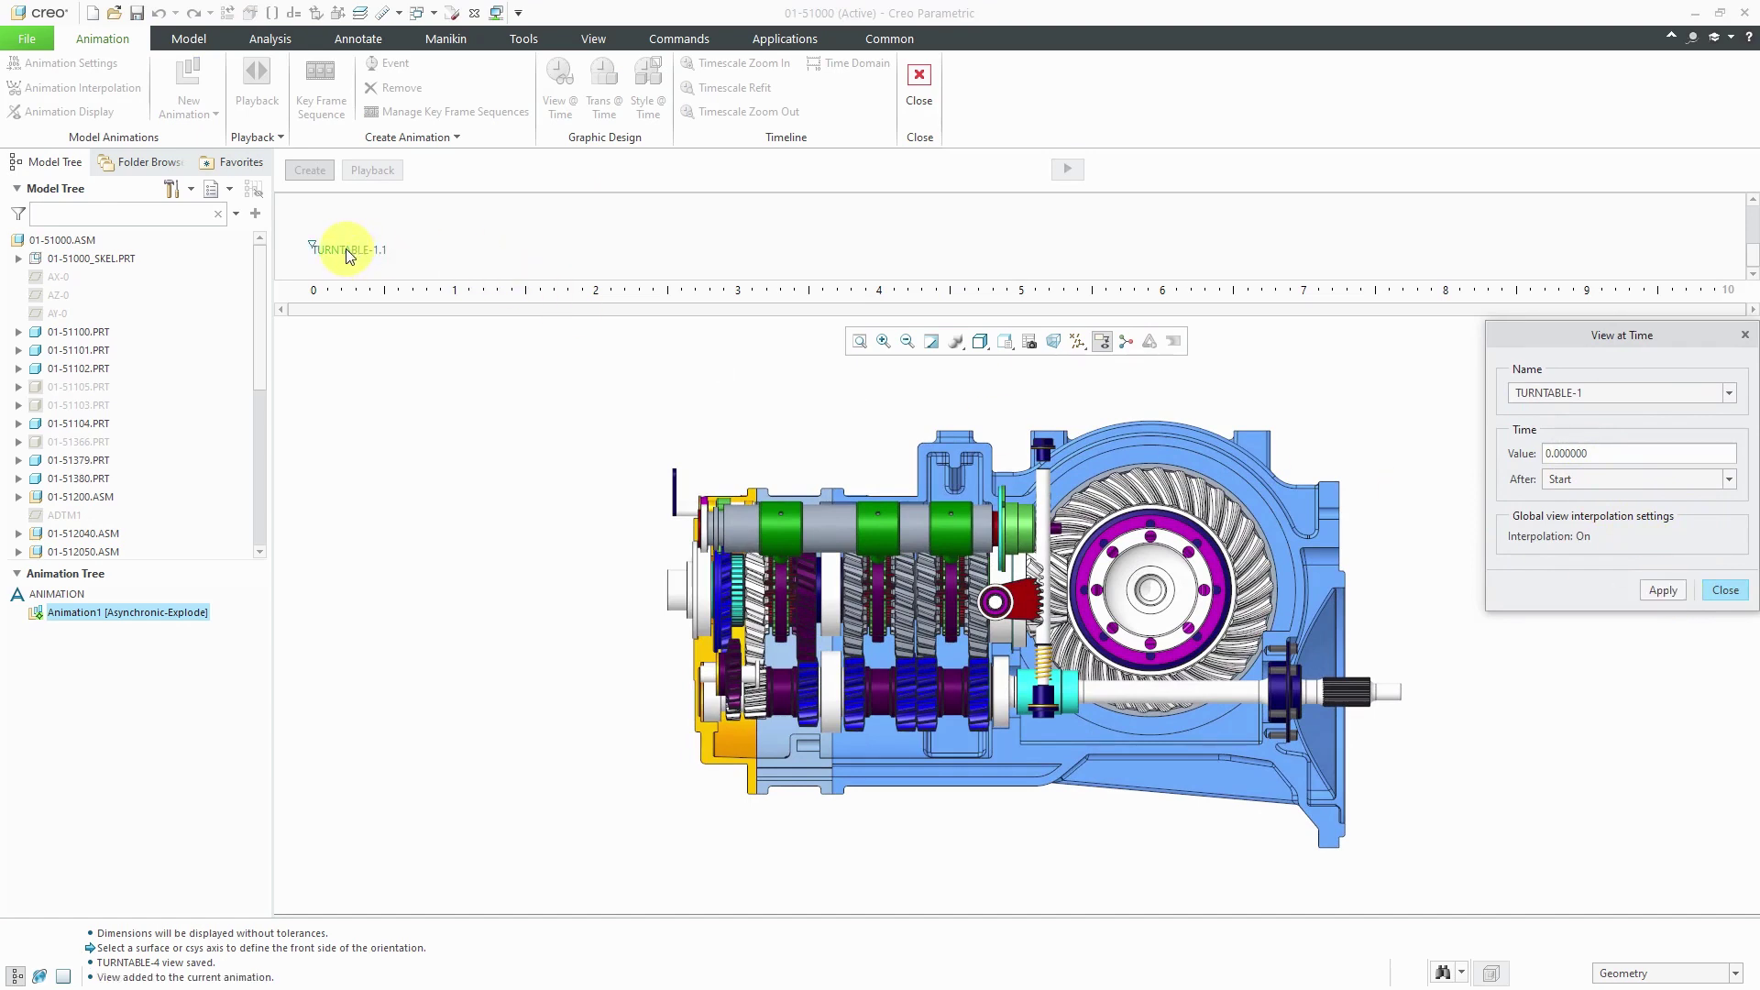
{"action": "left_click", "coordinate": [1644, 393]}
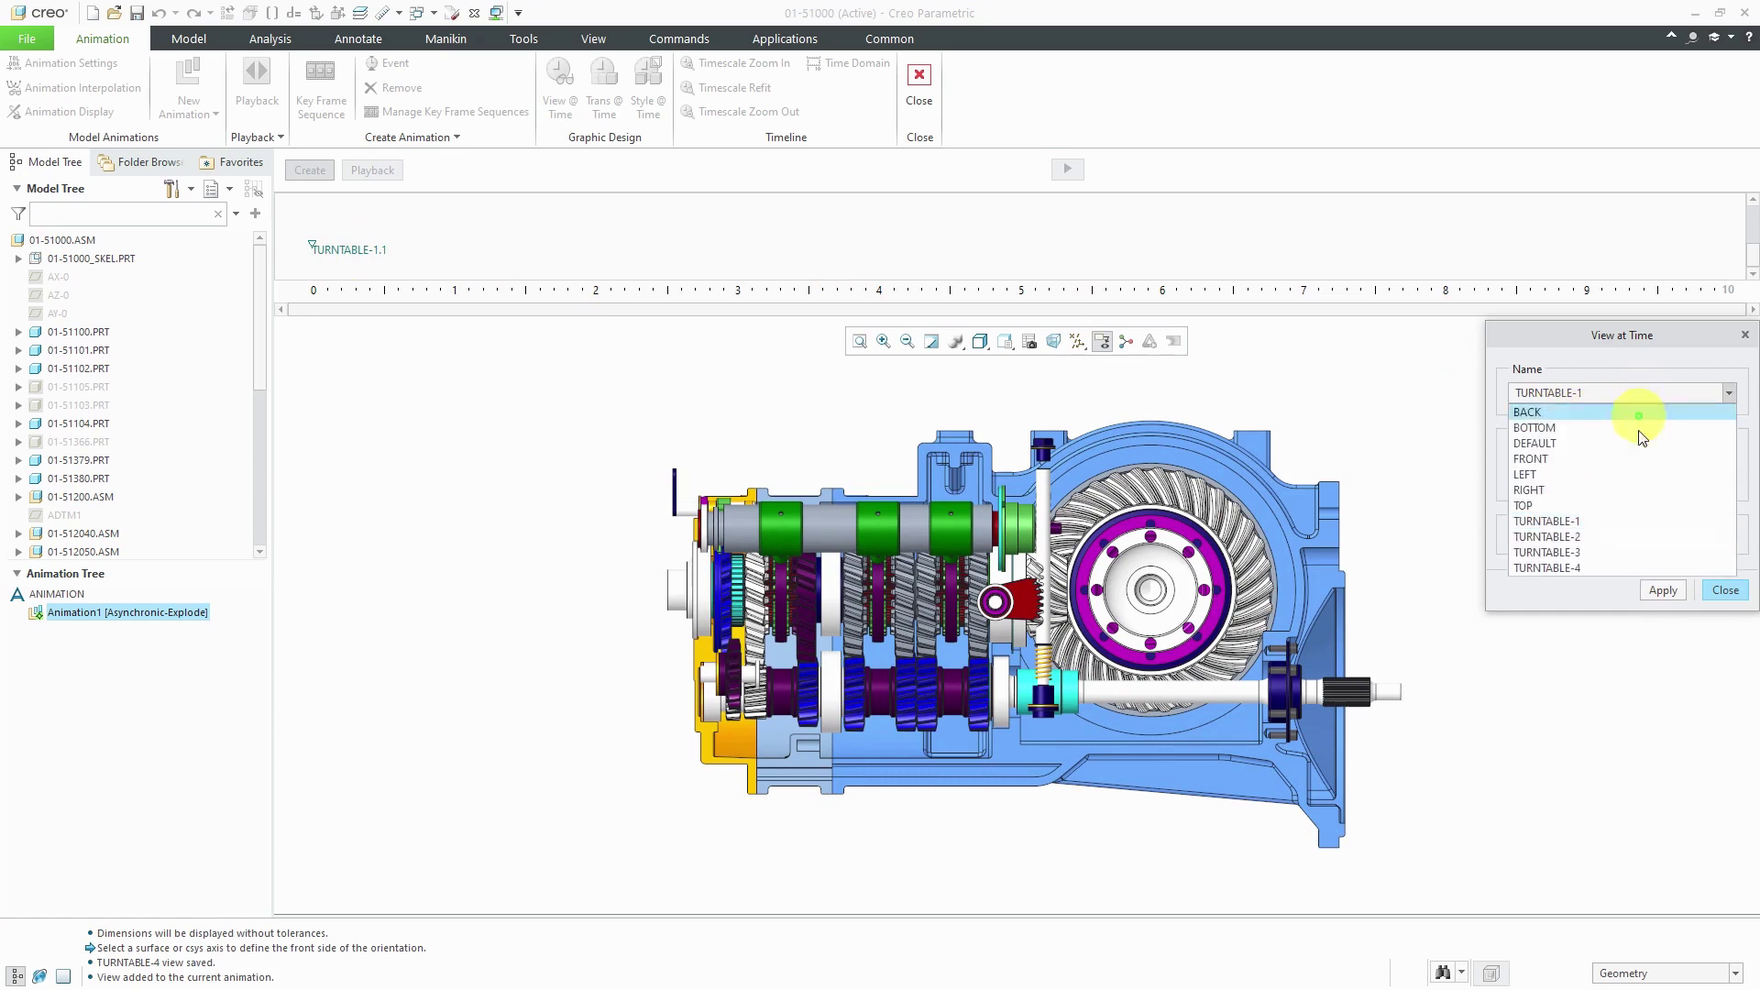
{"action": "left_click", "coordinate": [1627, 537]}
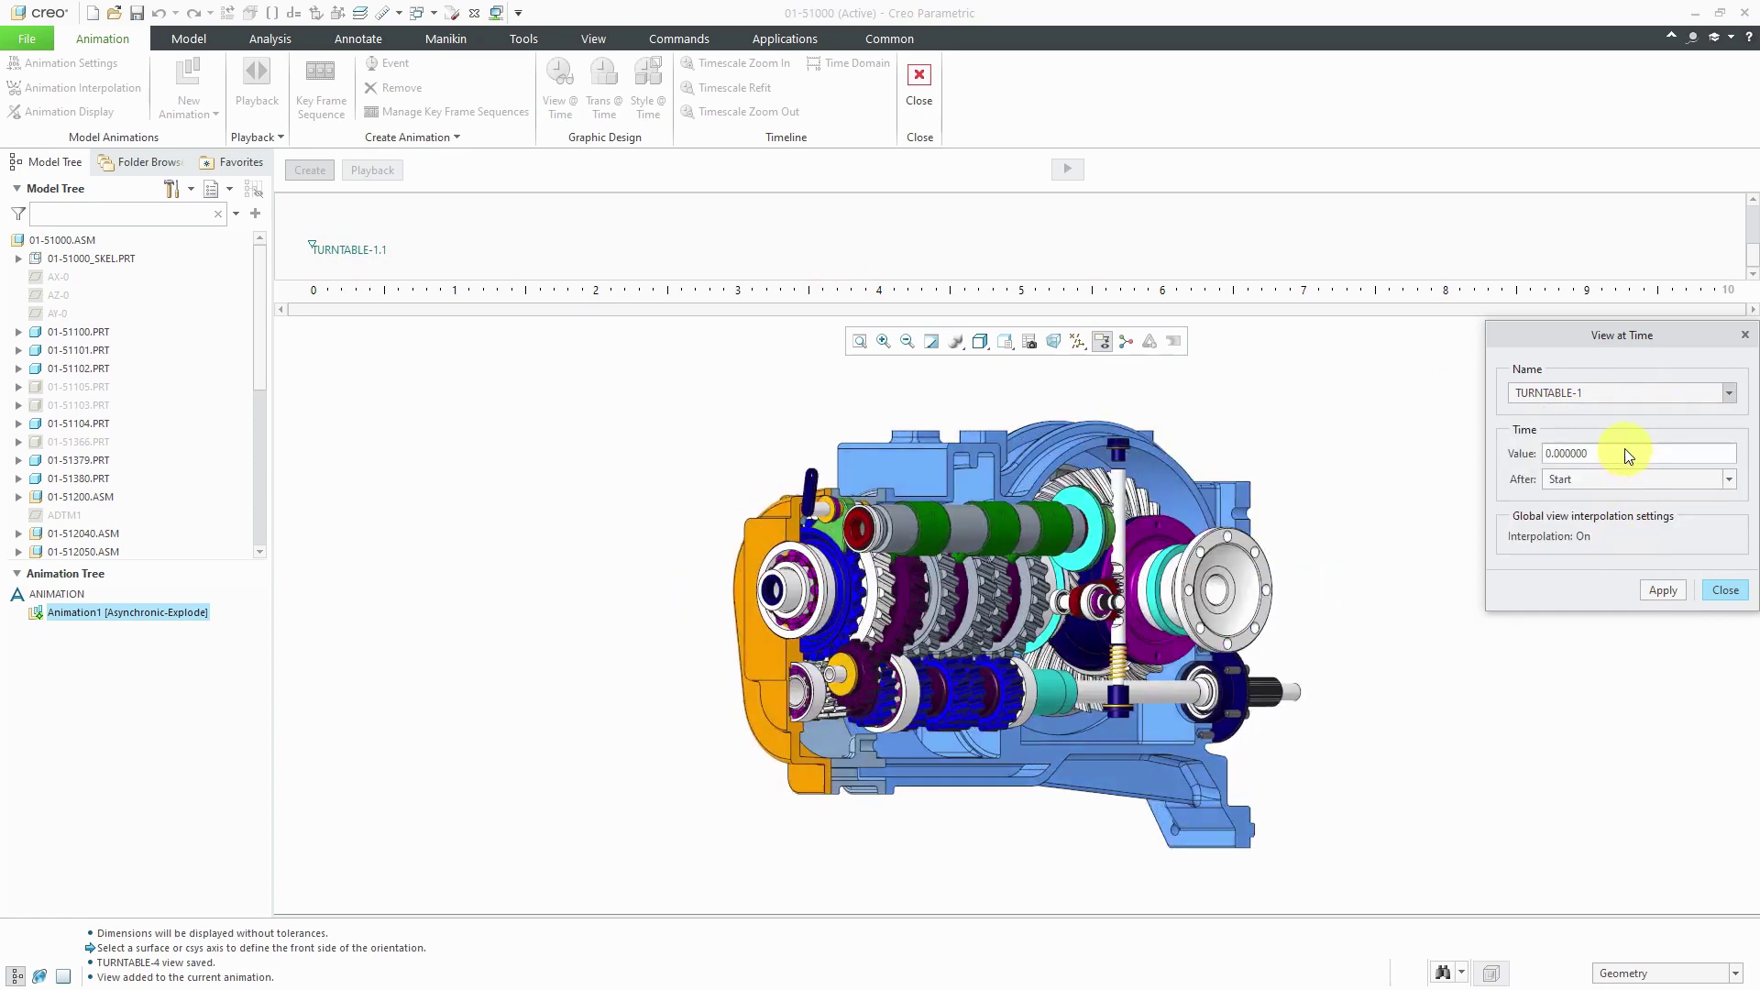
{"action": "double_click", "coordinate": [1621, 452]}
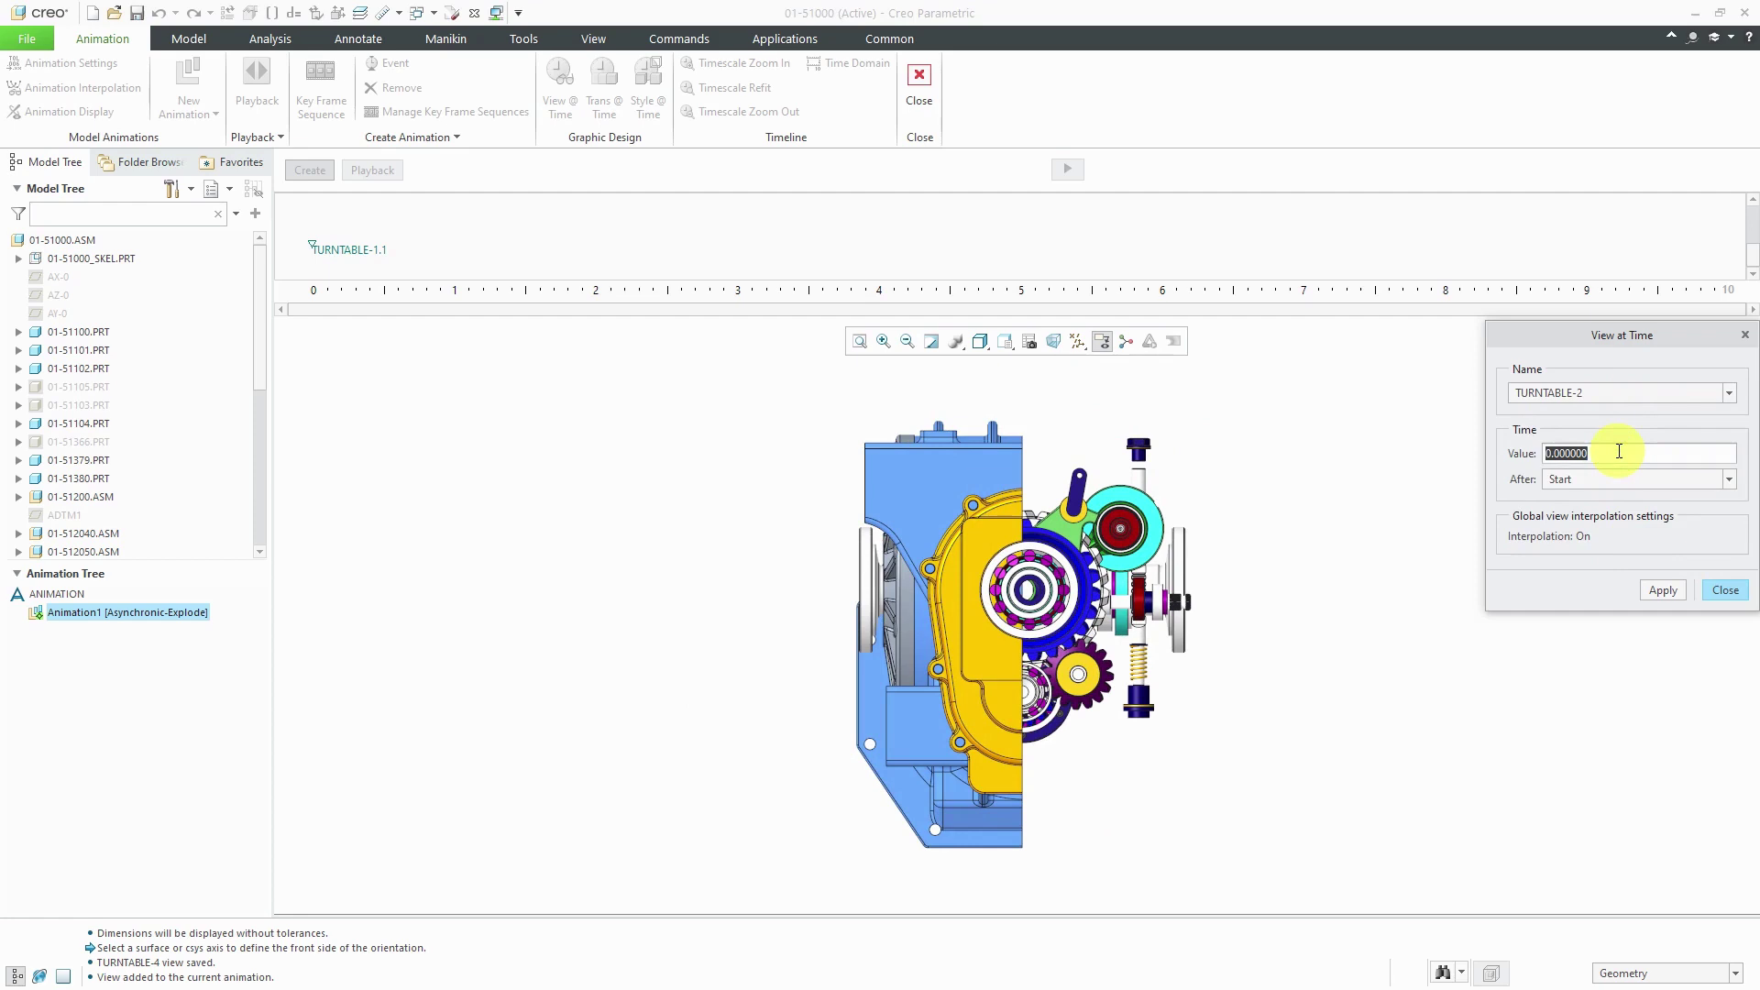
{"action": "type", "text": "2"}
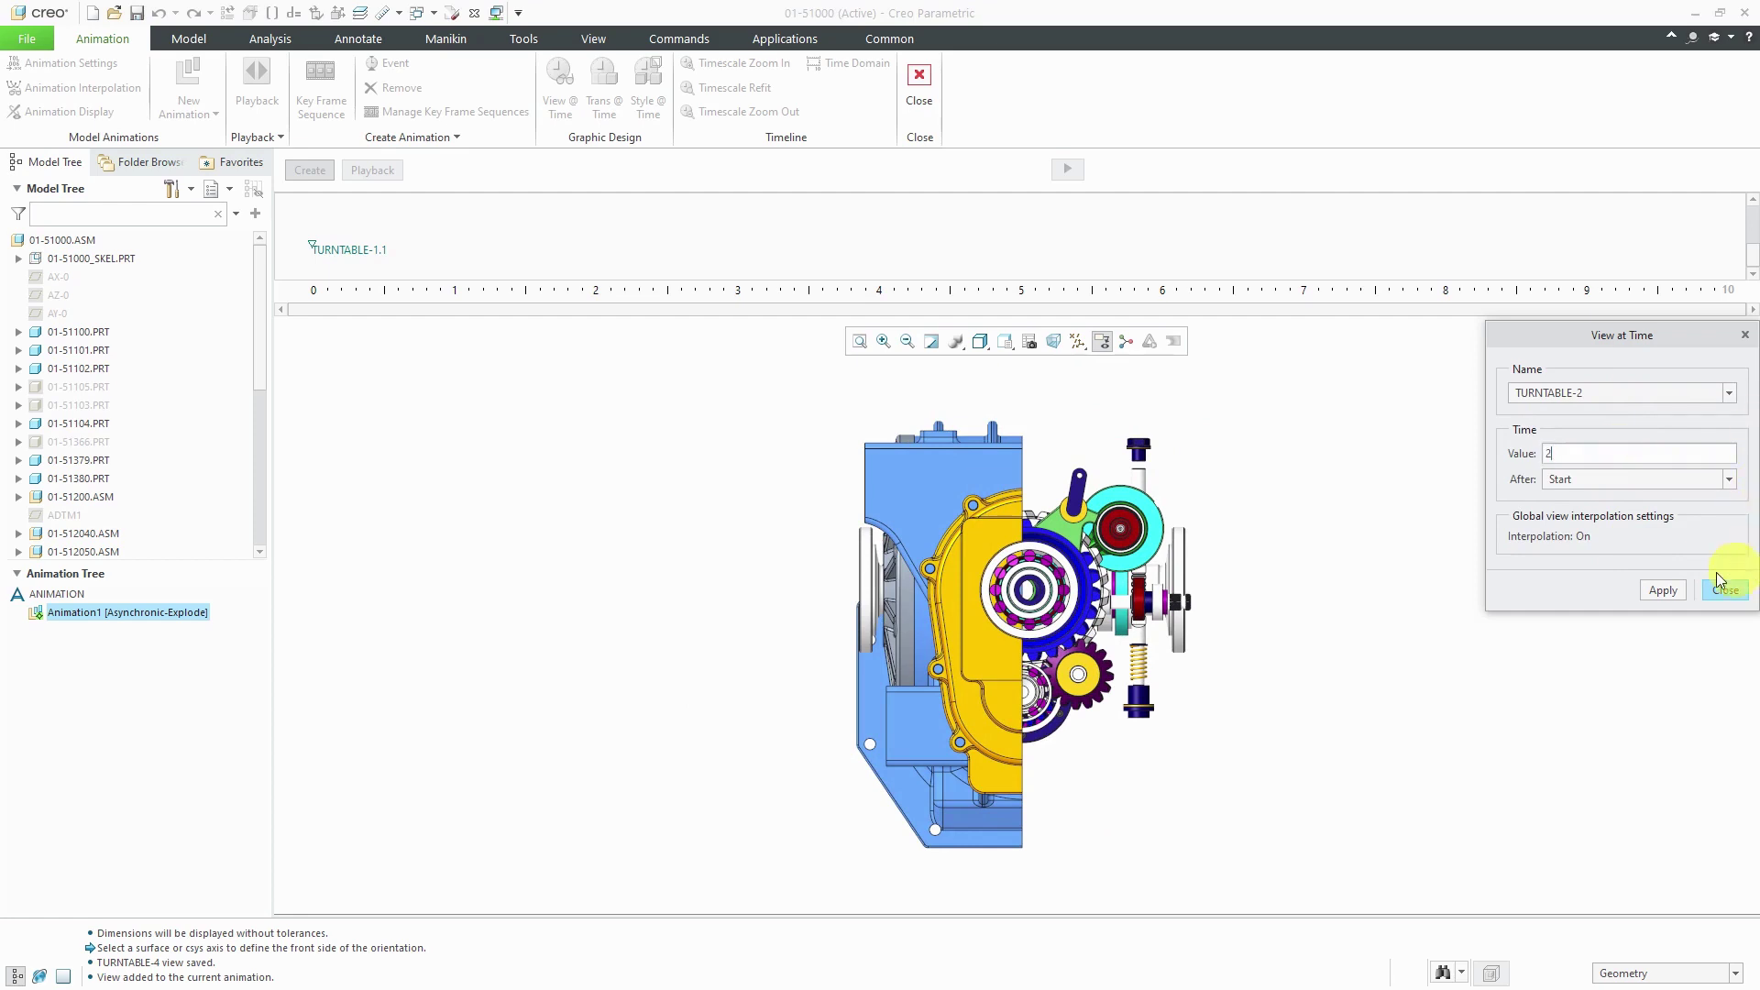
{"action": "left_click", "coordinate": [1670, 591]}
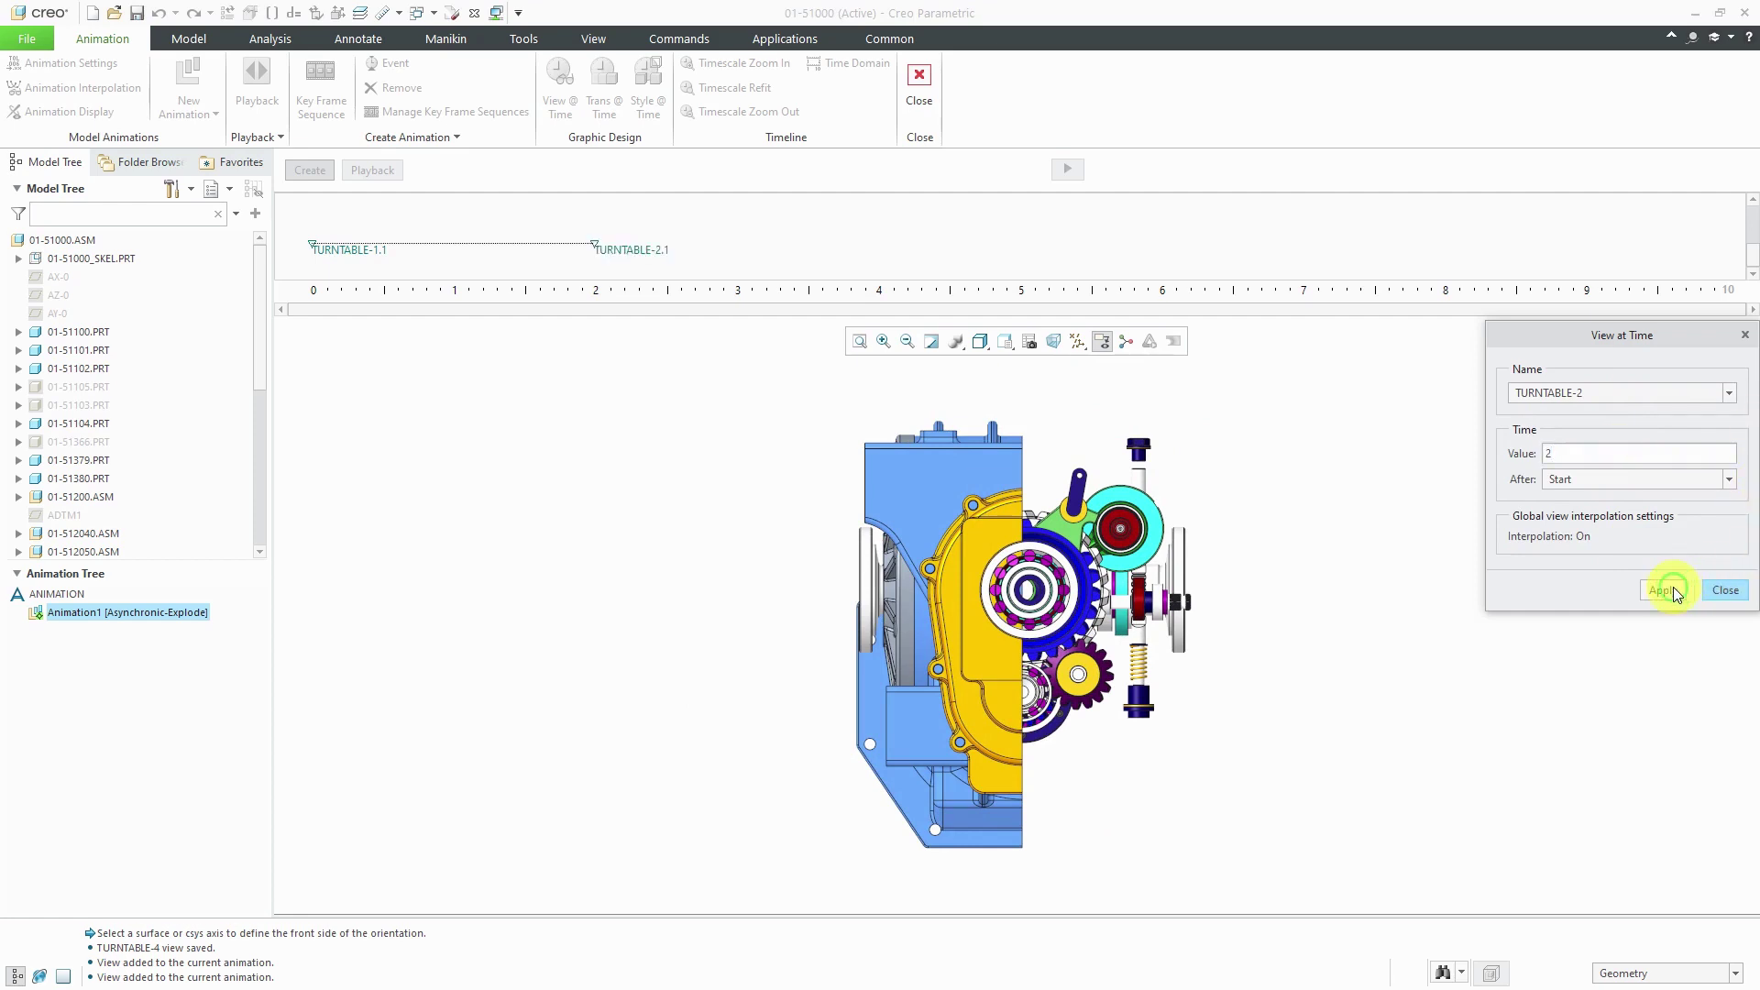
Add view keys TURNTABLE-3 at 4 s and TURNTABLE-4 at 6 s
{"action": "left_click", "coordinate": [1669, 395]}
{"action": "left_click", "coordinate": [1627, 540]}
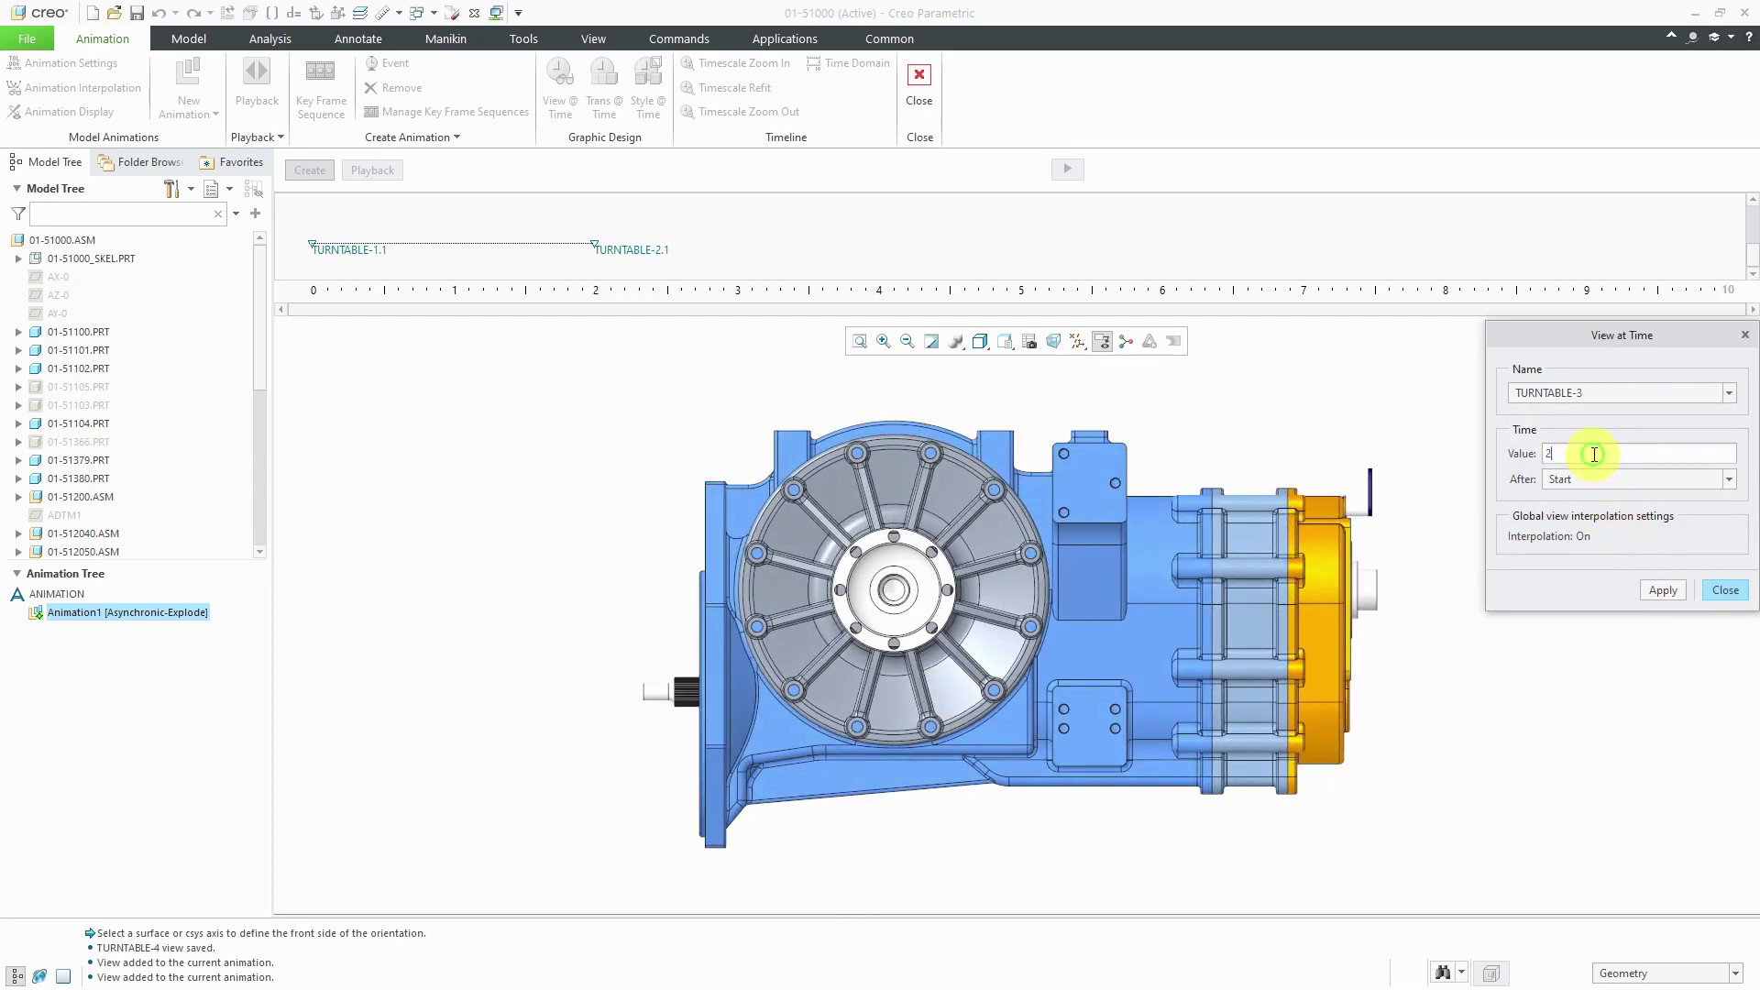
{"action": "left_click", "coordinate": [1589, 452]}
{"action": "double_click", "coordinate": [1615, 452]}
{"action": "type", "text": "4"}
{"action": "left_click", "coordinate": [1662, 590]}
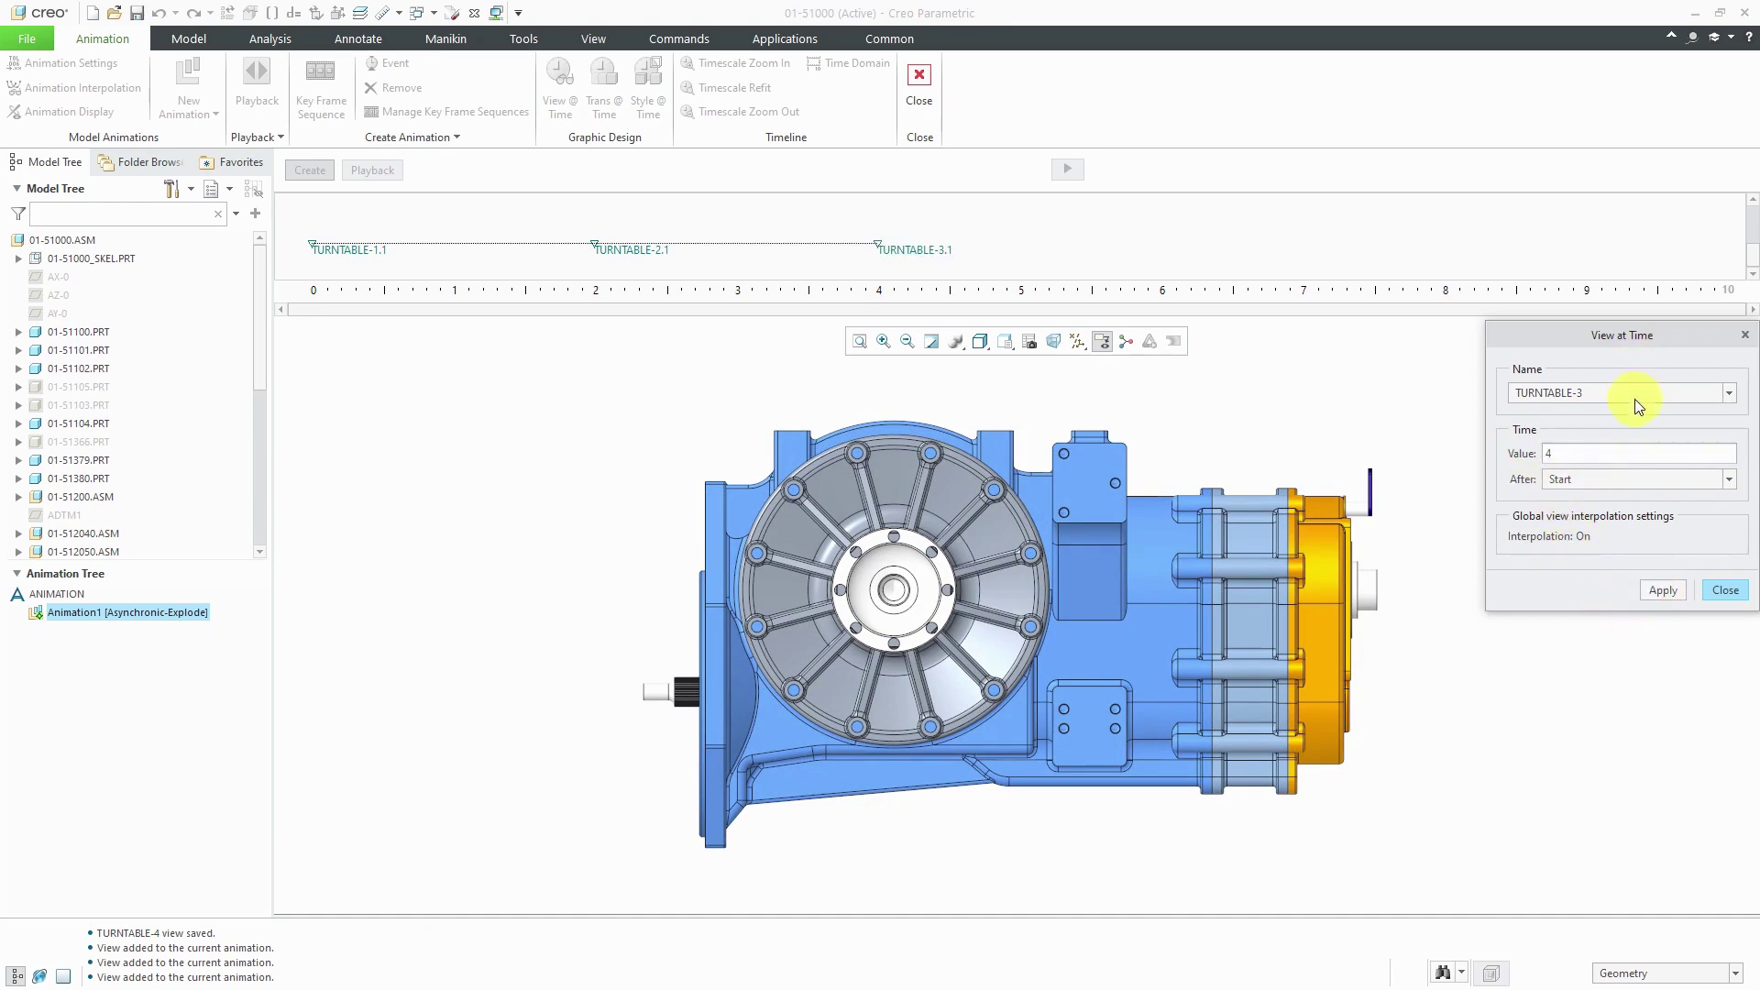
{"action": "left_click", "coordinate": [1631, 392]}
{"action": "left_click", "coordinate": [1617, 570]}
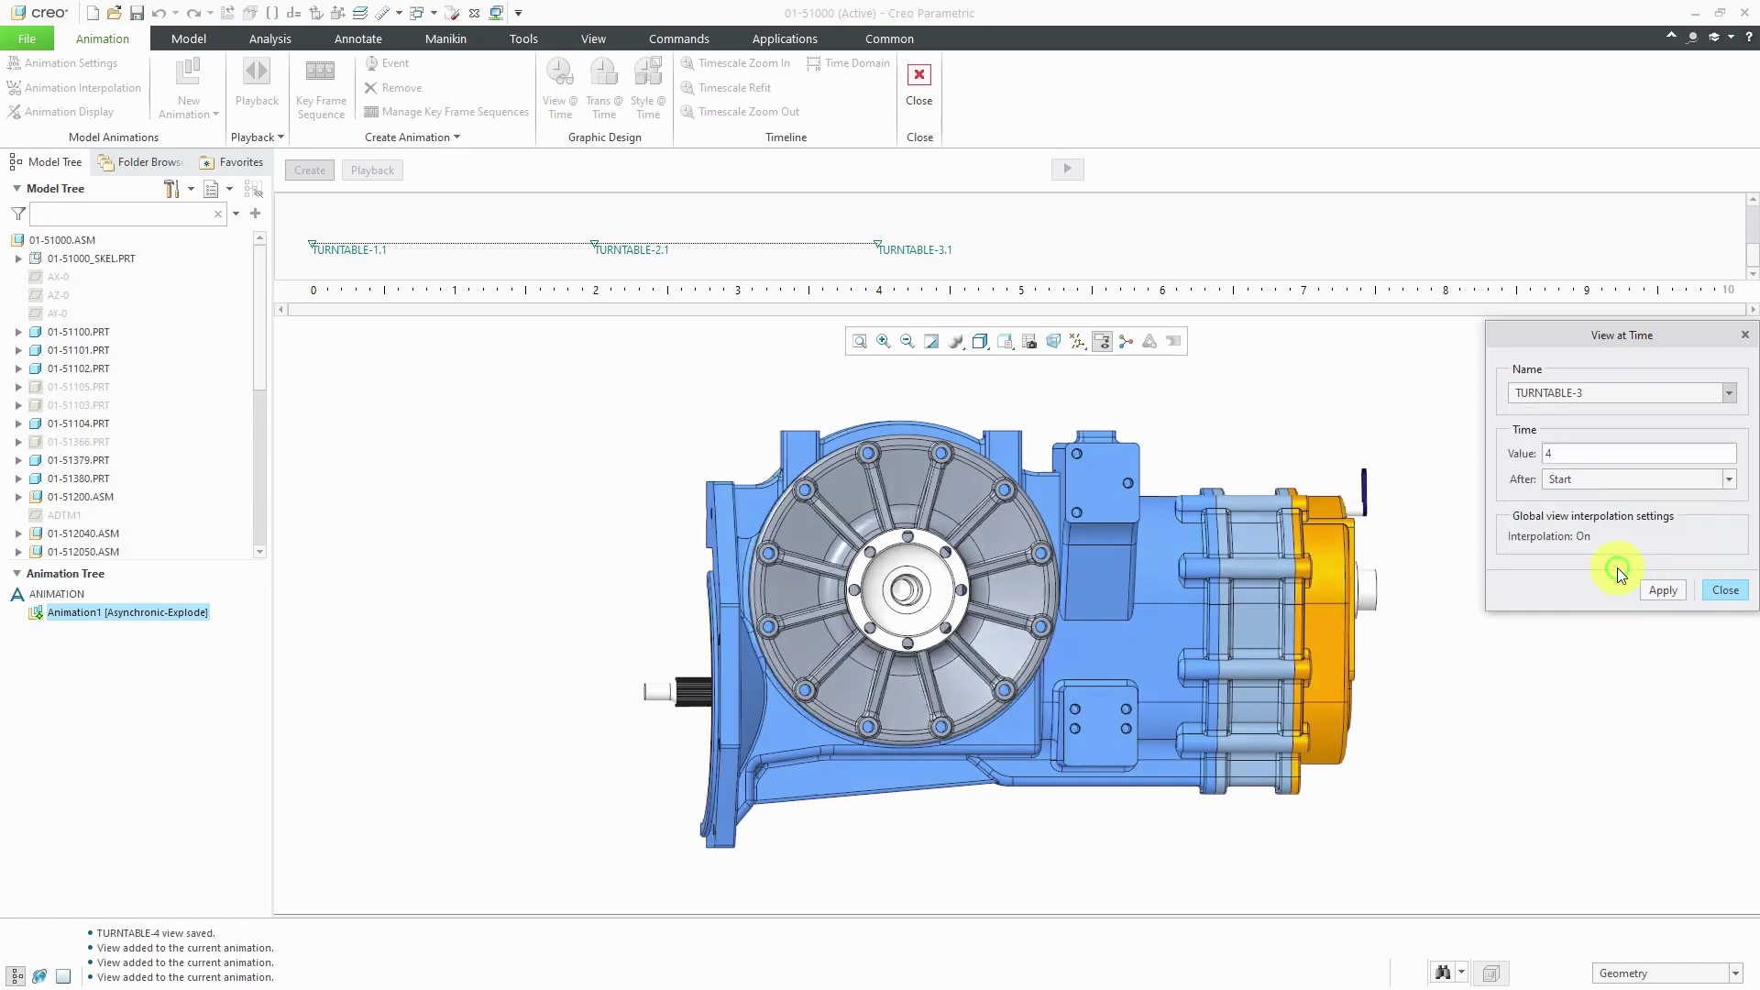
{"action": "double_click", "coordinate": [1622, 457]}
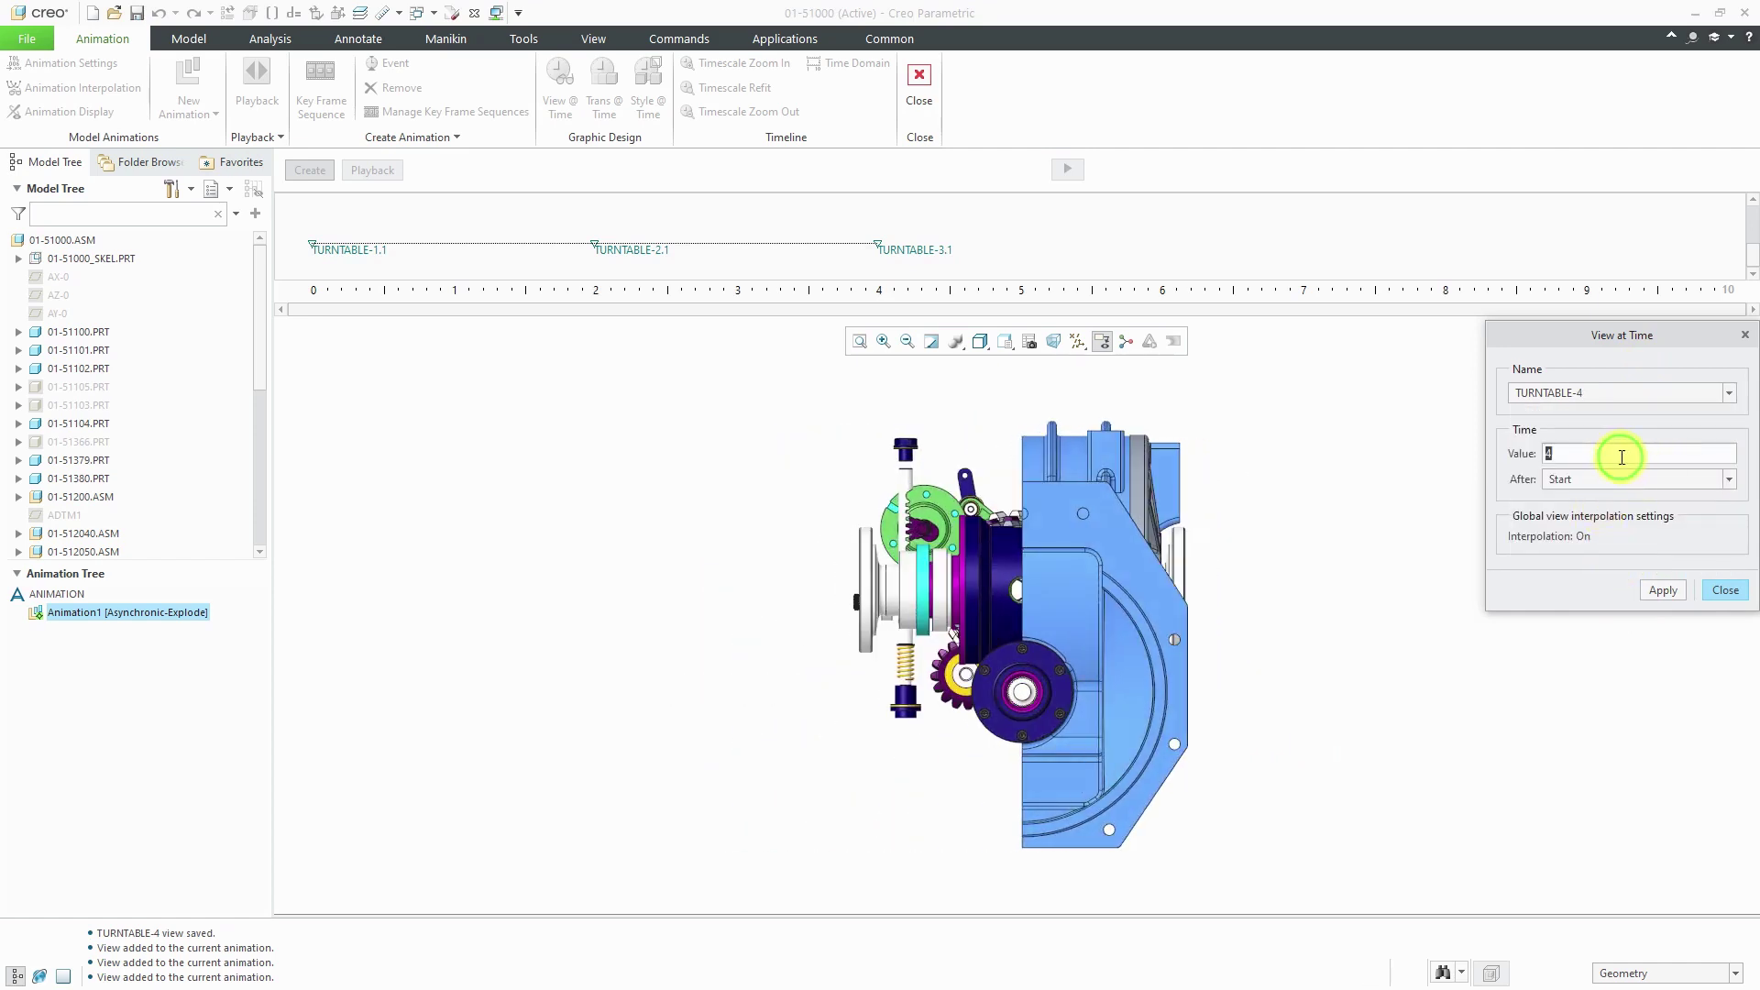
{"action": "type", "text": "6"}
{"action": "left_click", "coordinate": [1663, 589]}
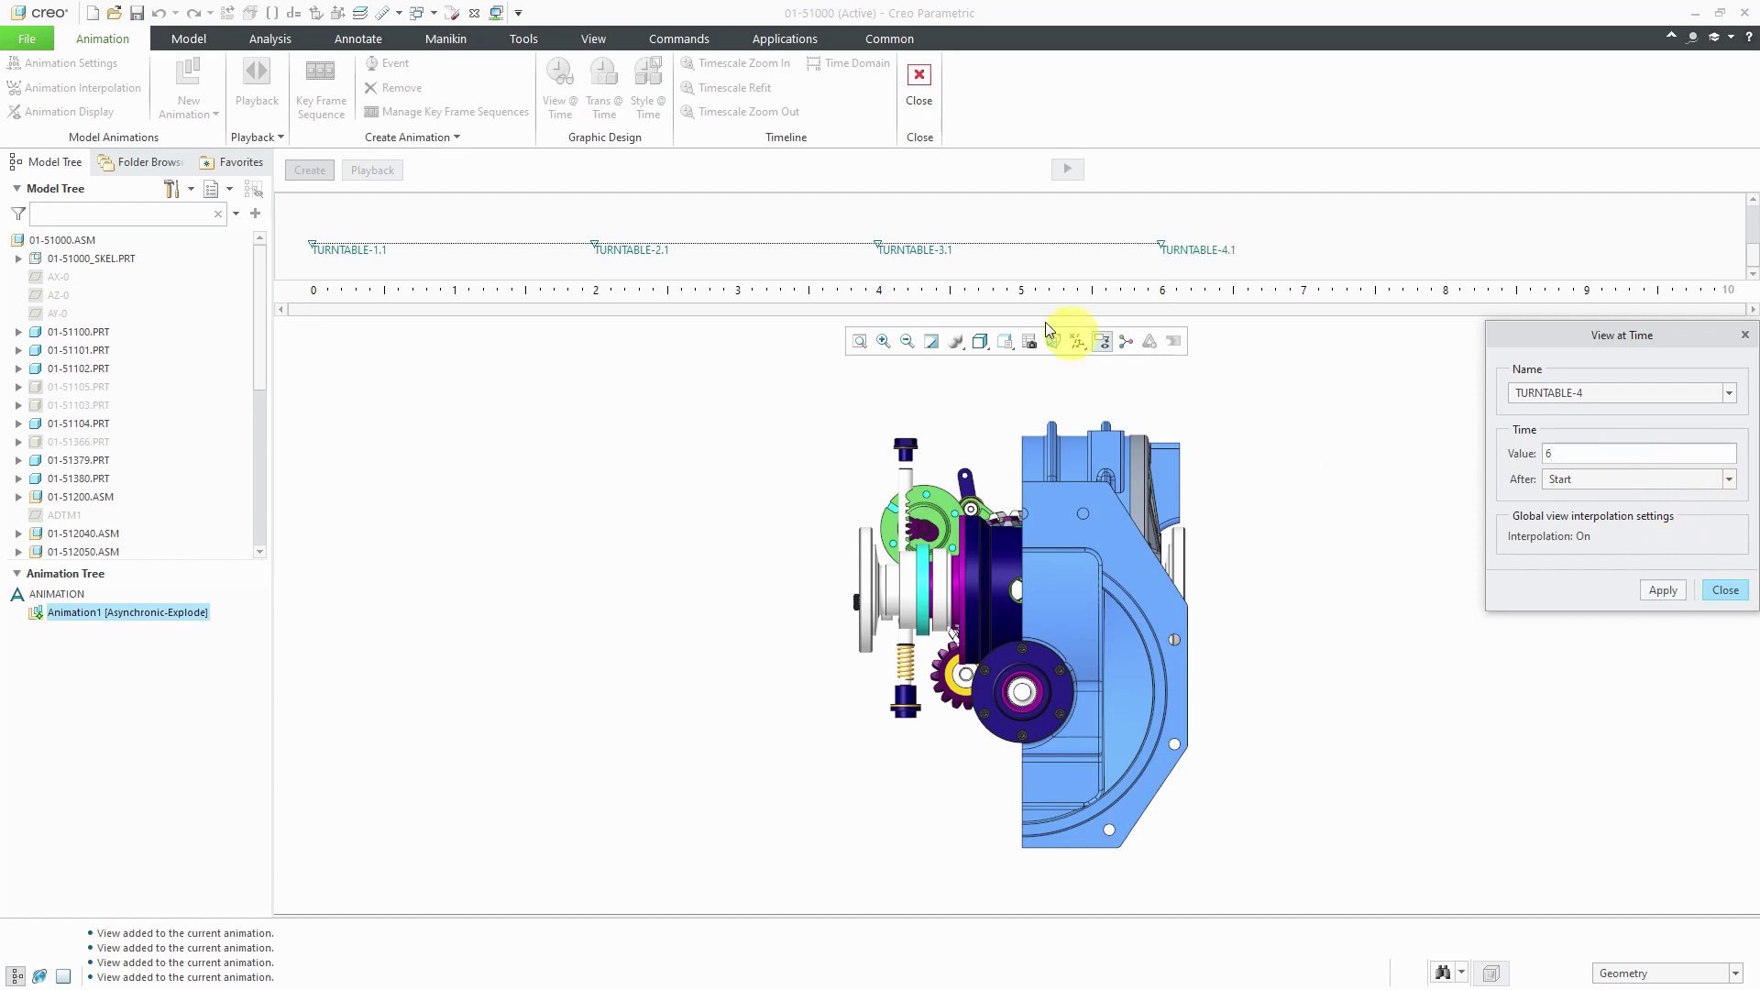
Add a final TURNTABLE-1 view key at 8 s to close the turntable loop
{"action": "left_click", "coordinate": [1636, 392]}
{"action": "left_click", "coordinate": [1619, 519]}
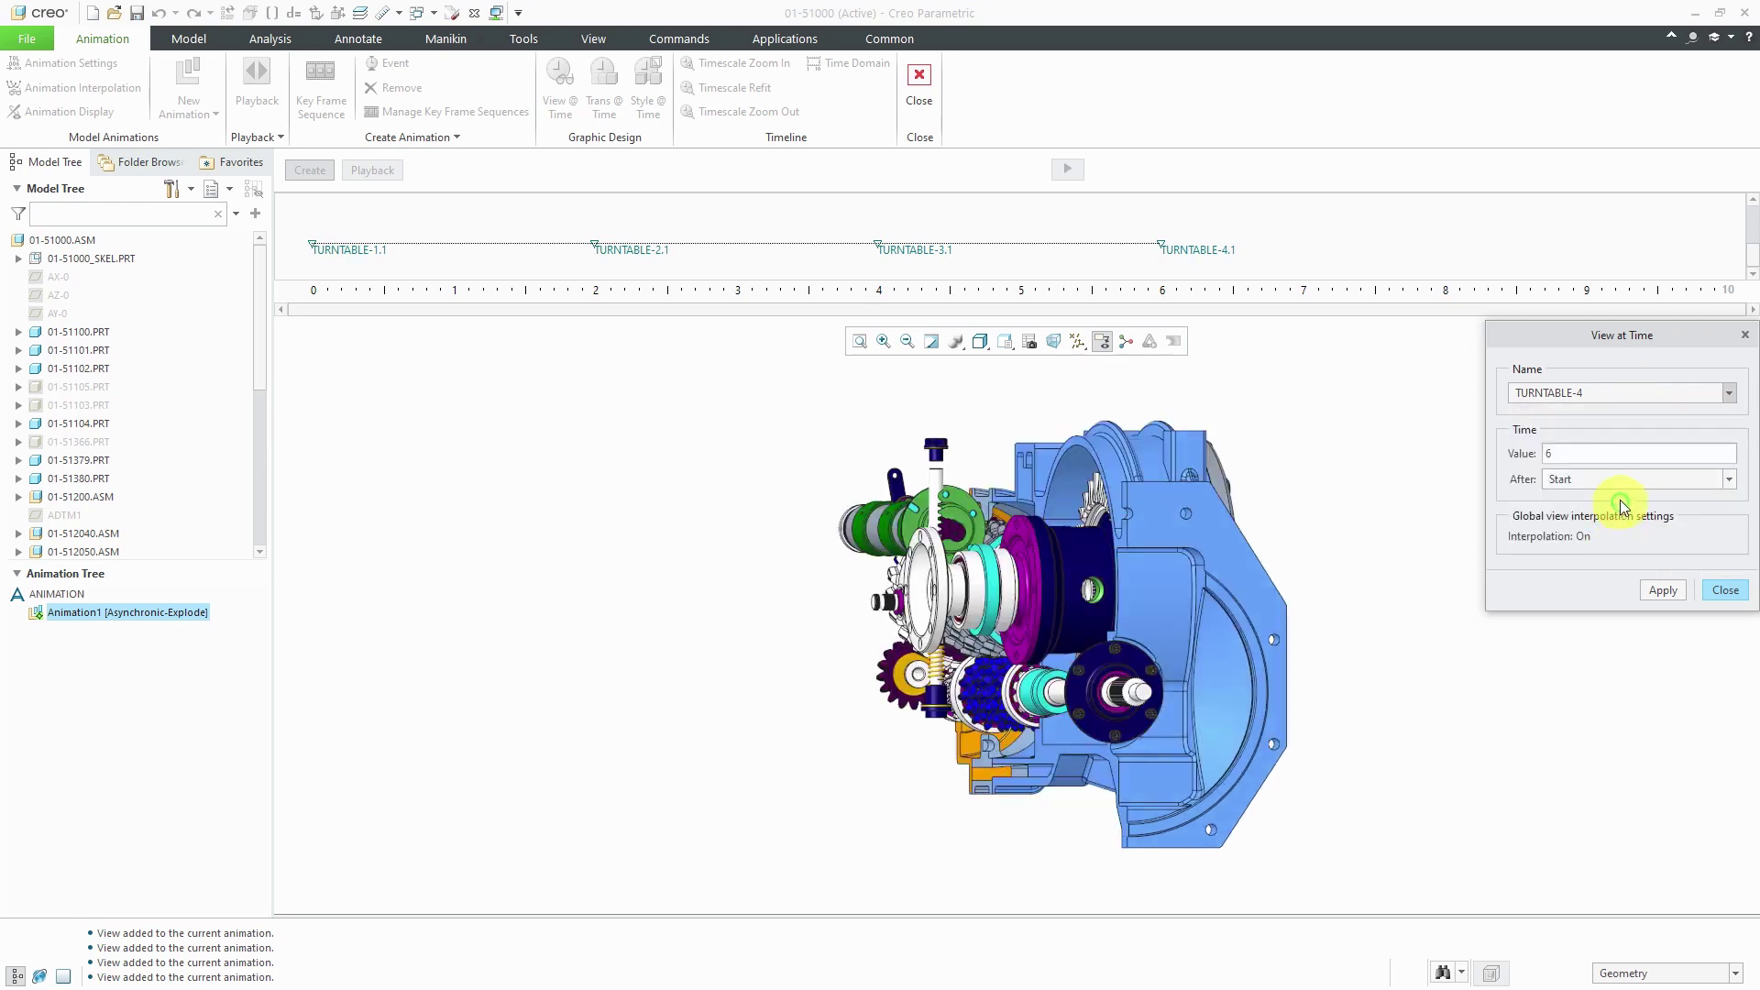
{"action": "double_click", "coordinate": [1597, 453]}
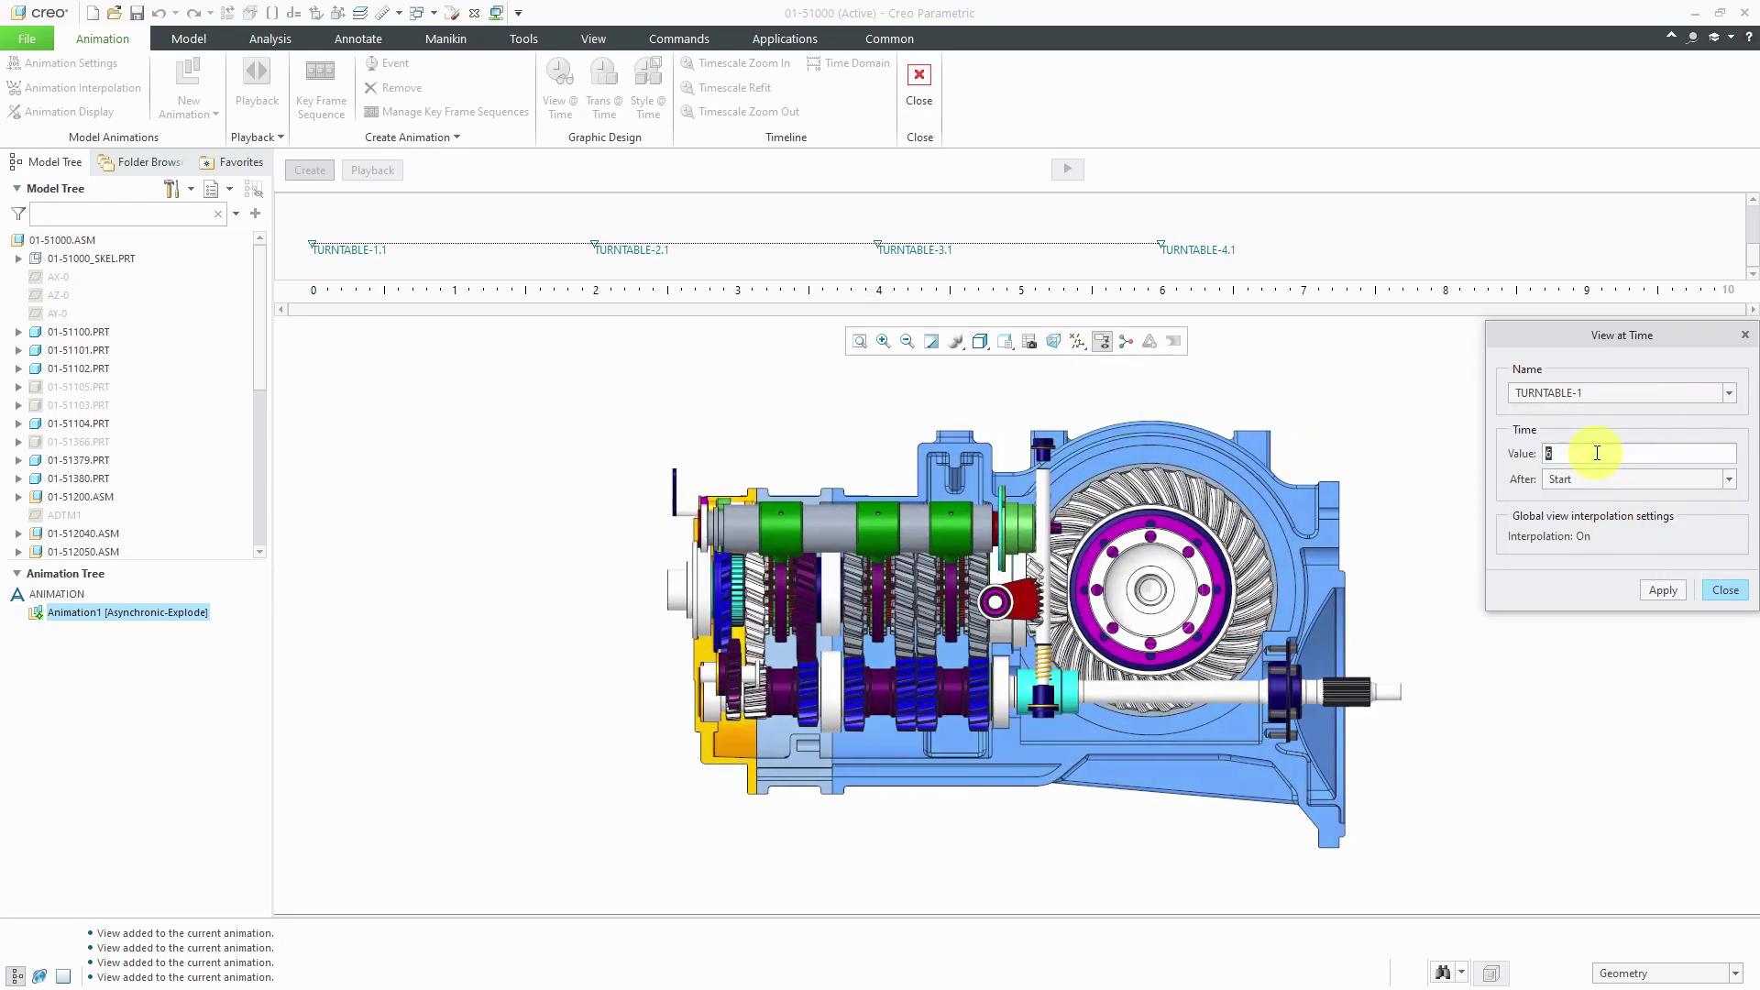
{"action": "type", "text": "8"}
{"action": "left_click", "coordinate": [1660, 588]}
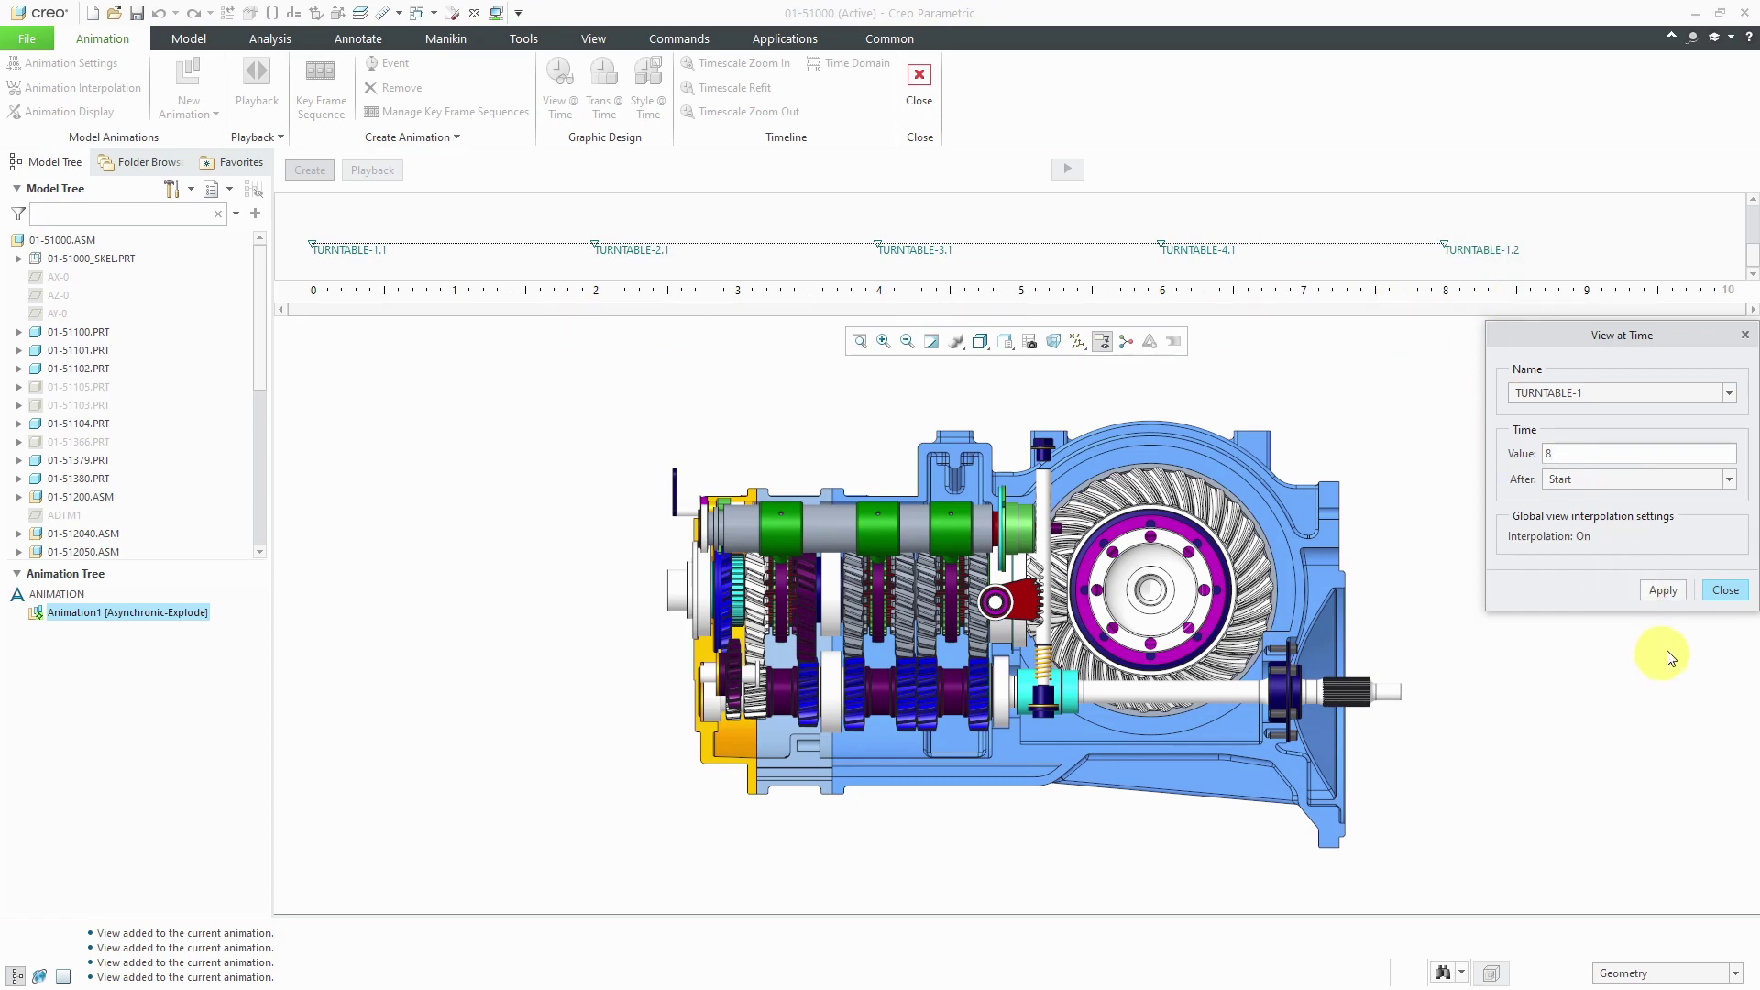
Close View at Time and set the time domain to end at 8 s with rate 25
{"action": "left_click", "coordinate": [1713, 591]}
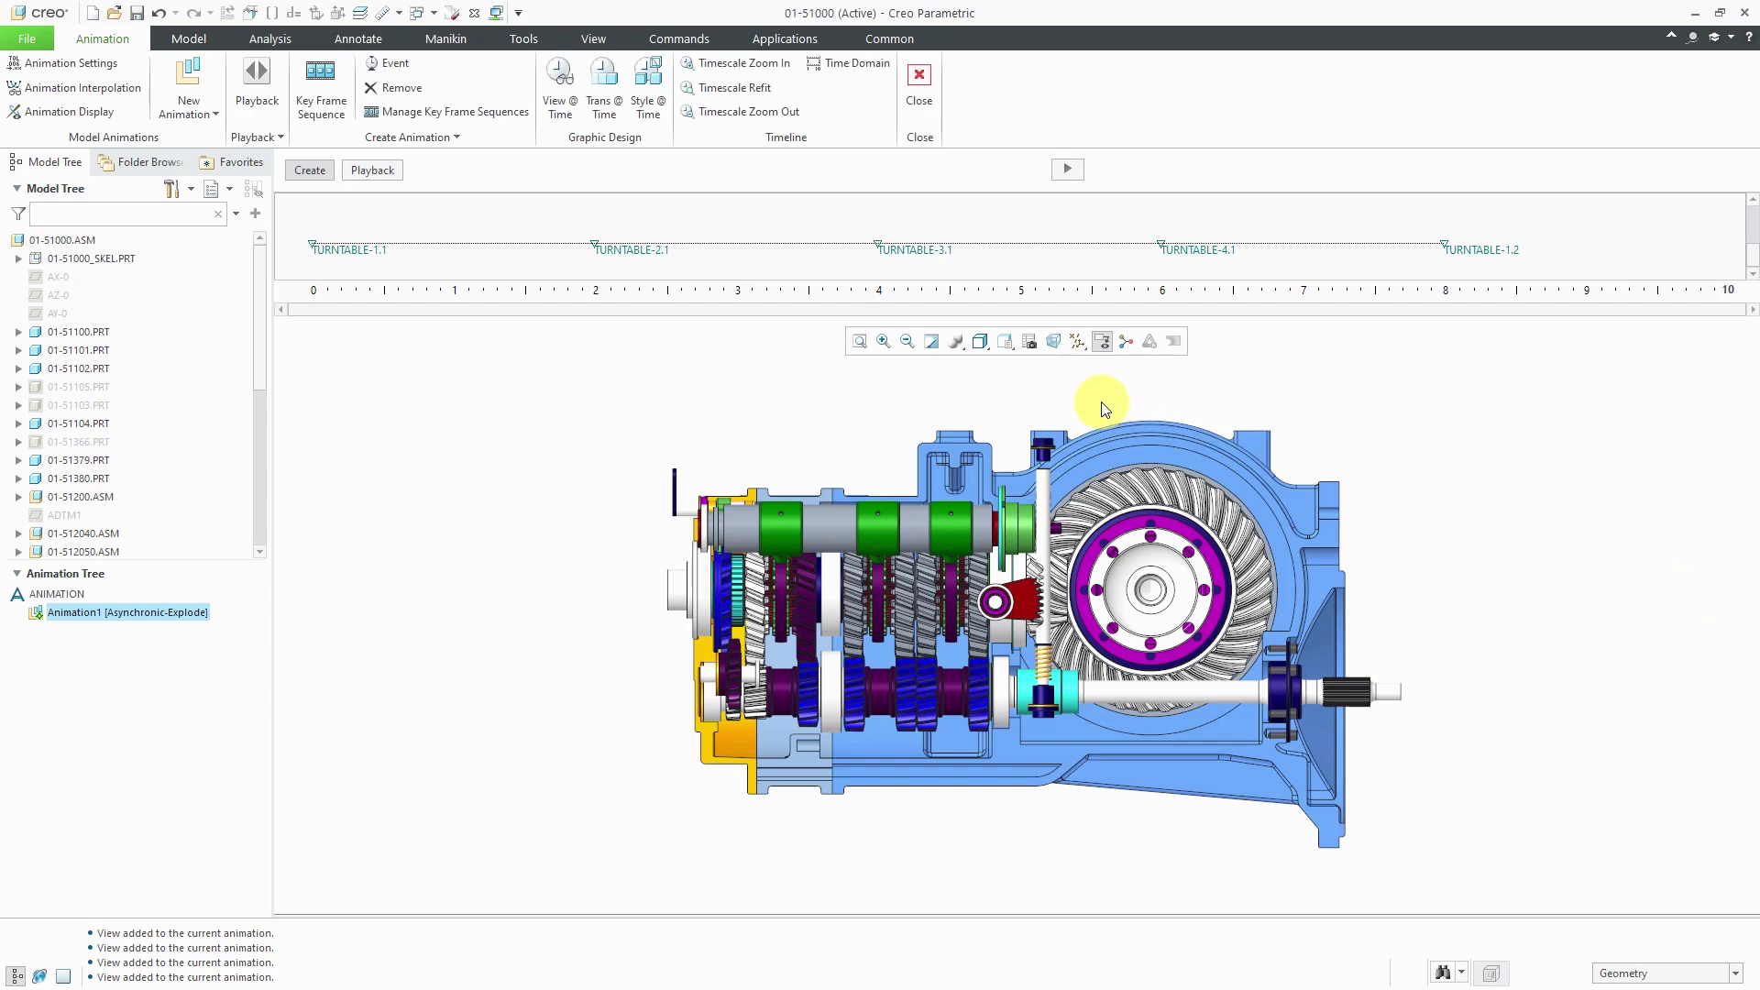
{"action": "left_click", "coordinate": [852, 75]}
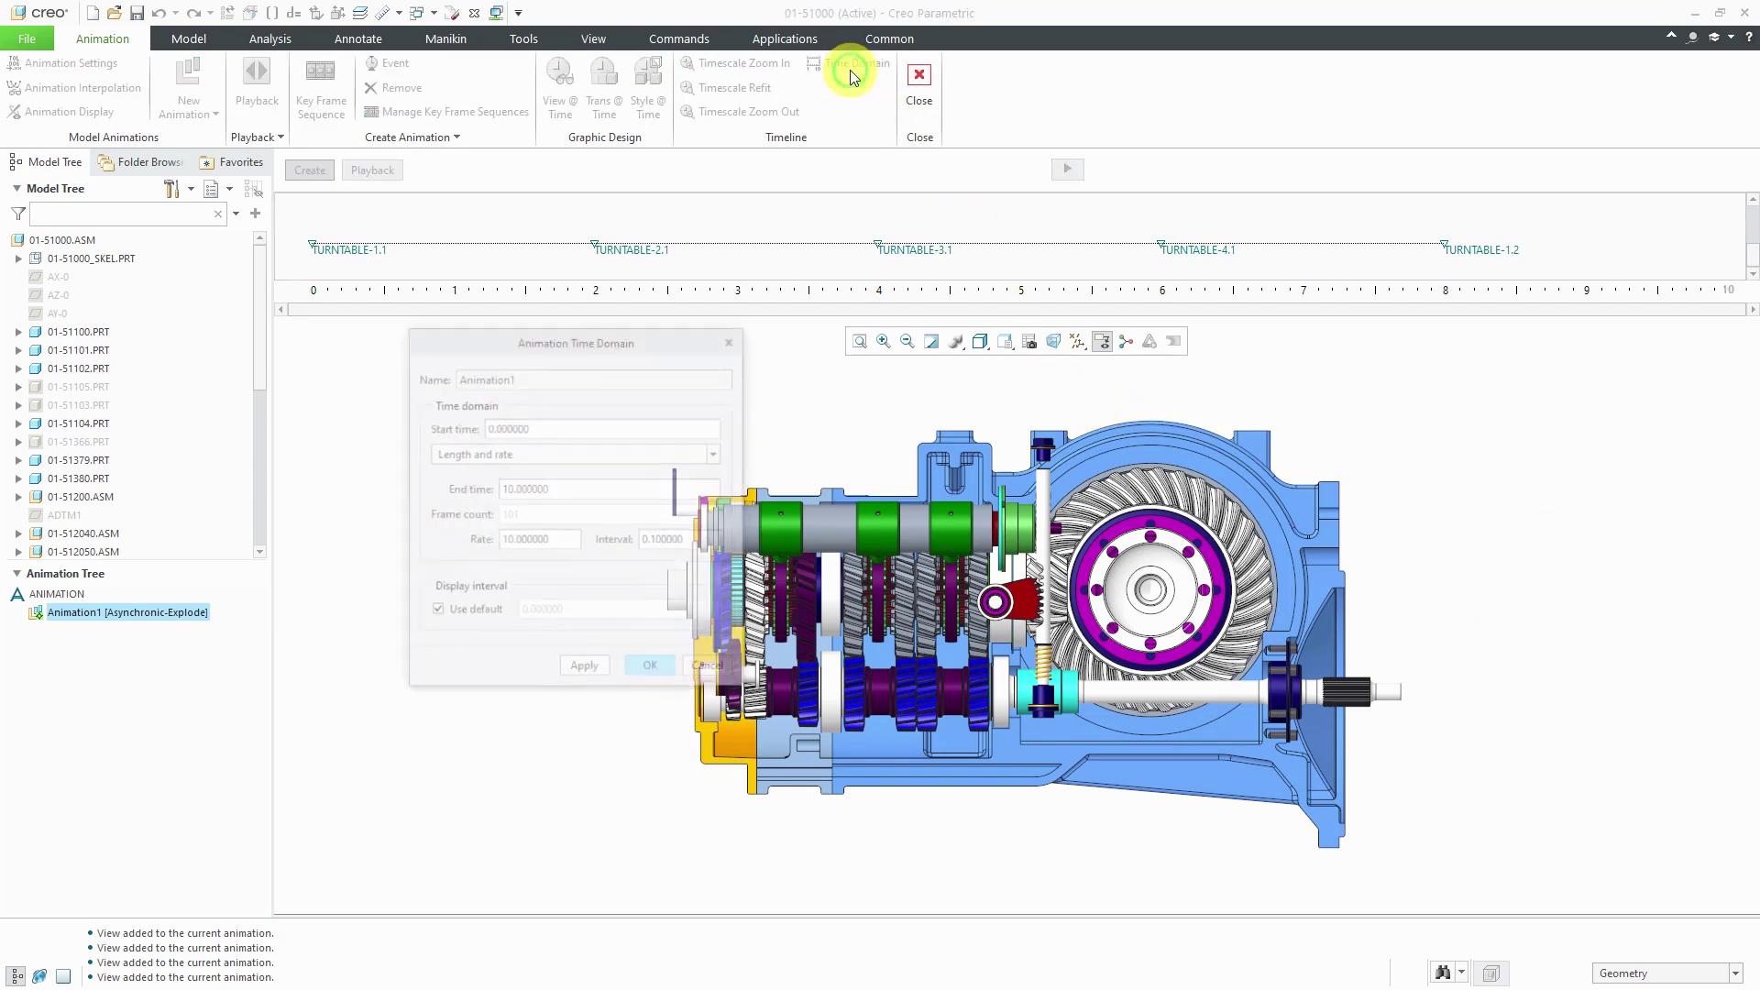
{"action": "double_click", "coordinate": [621, 491]}
{"action": "type", "text": "8"}
{"action": "key", "text": "Return"}
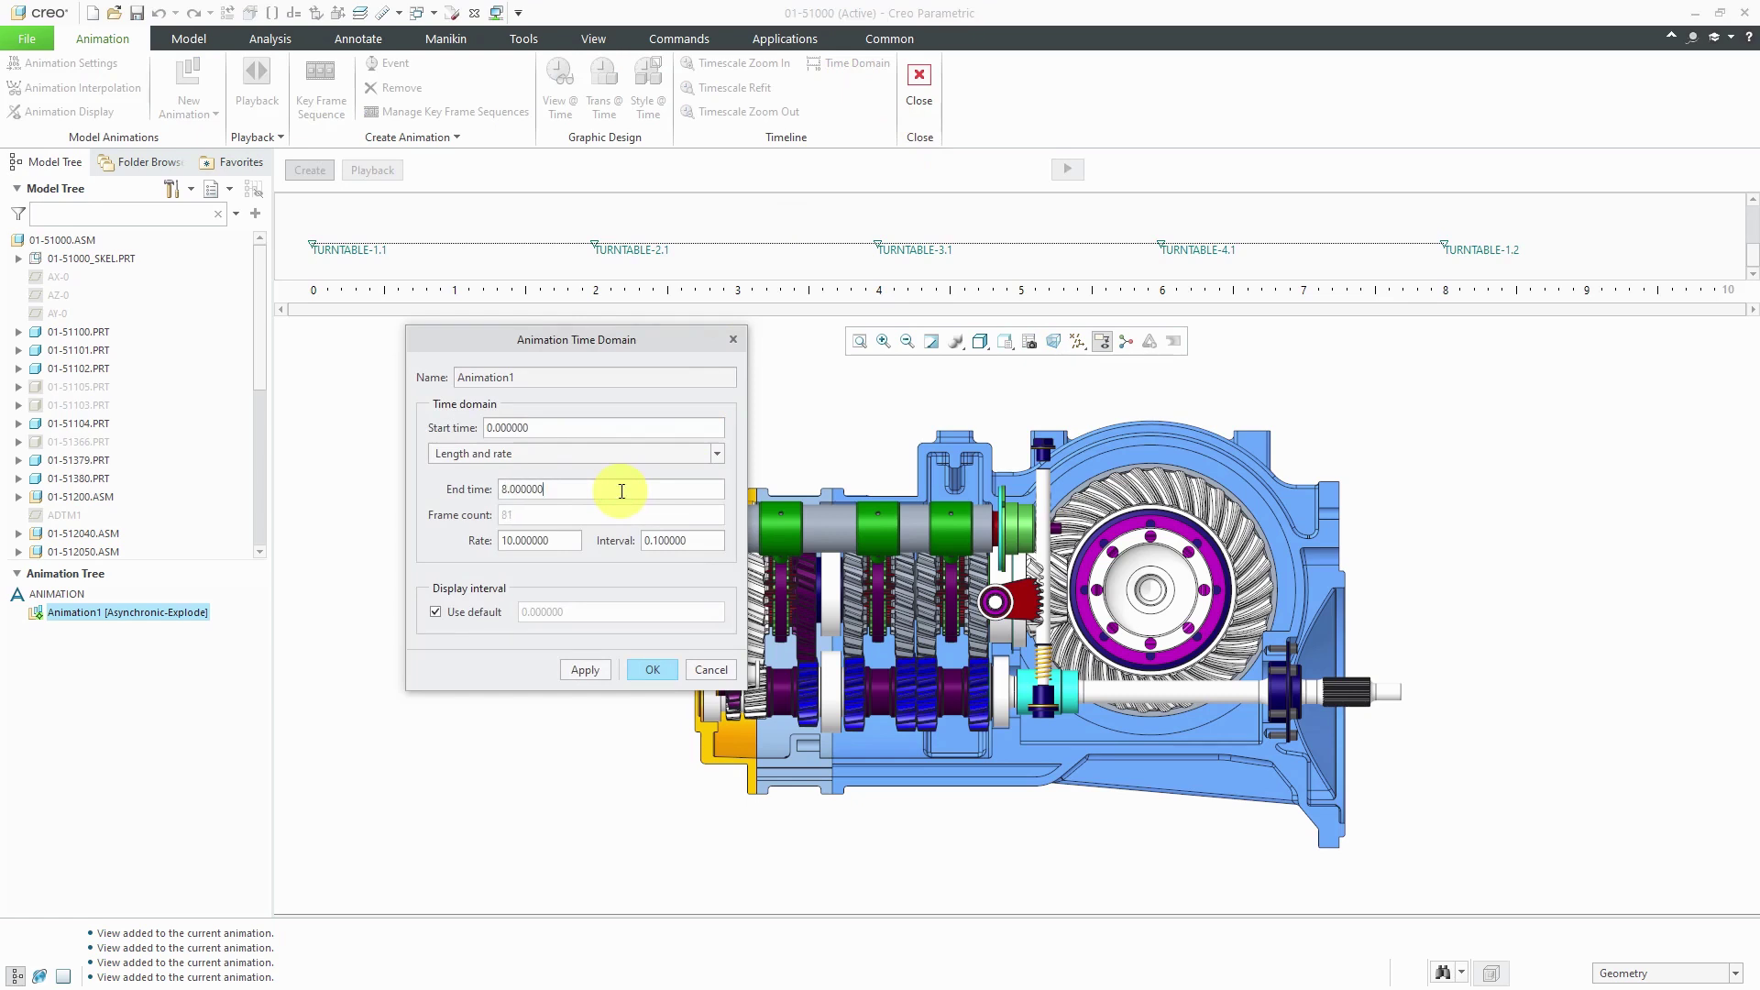
{"action": "double_click", "coordinate": [572, 542]}
{"action": "type", "text": "25"}
{"action": "key", "text": "Return"}
{"action": "left_click", "coordinate": [653, 670]}
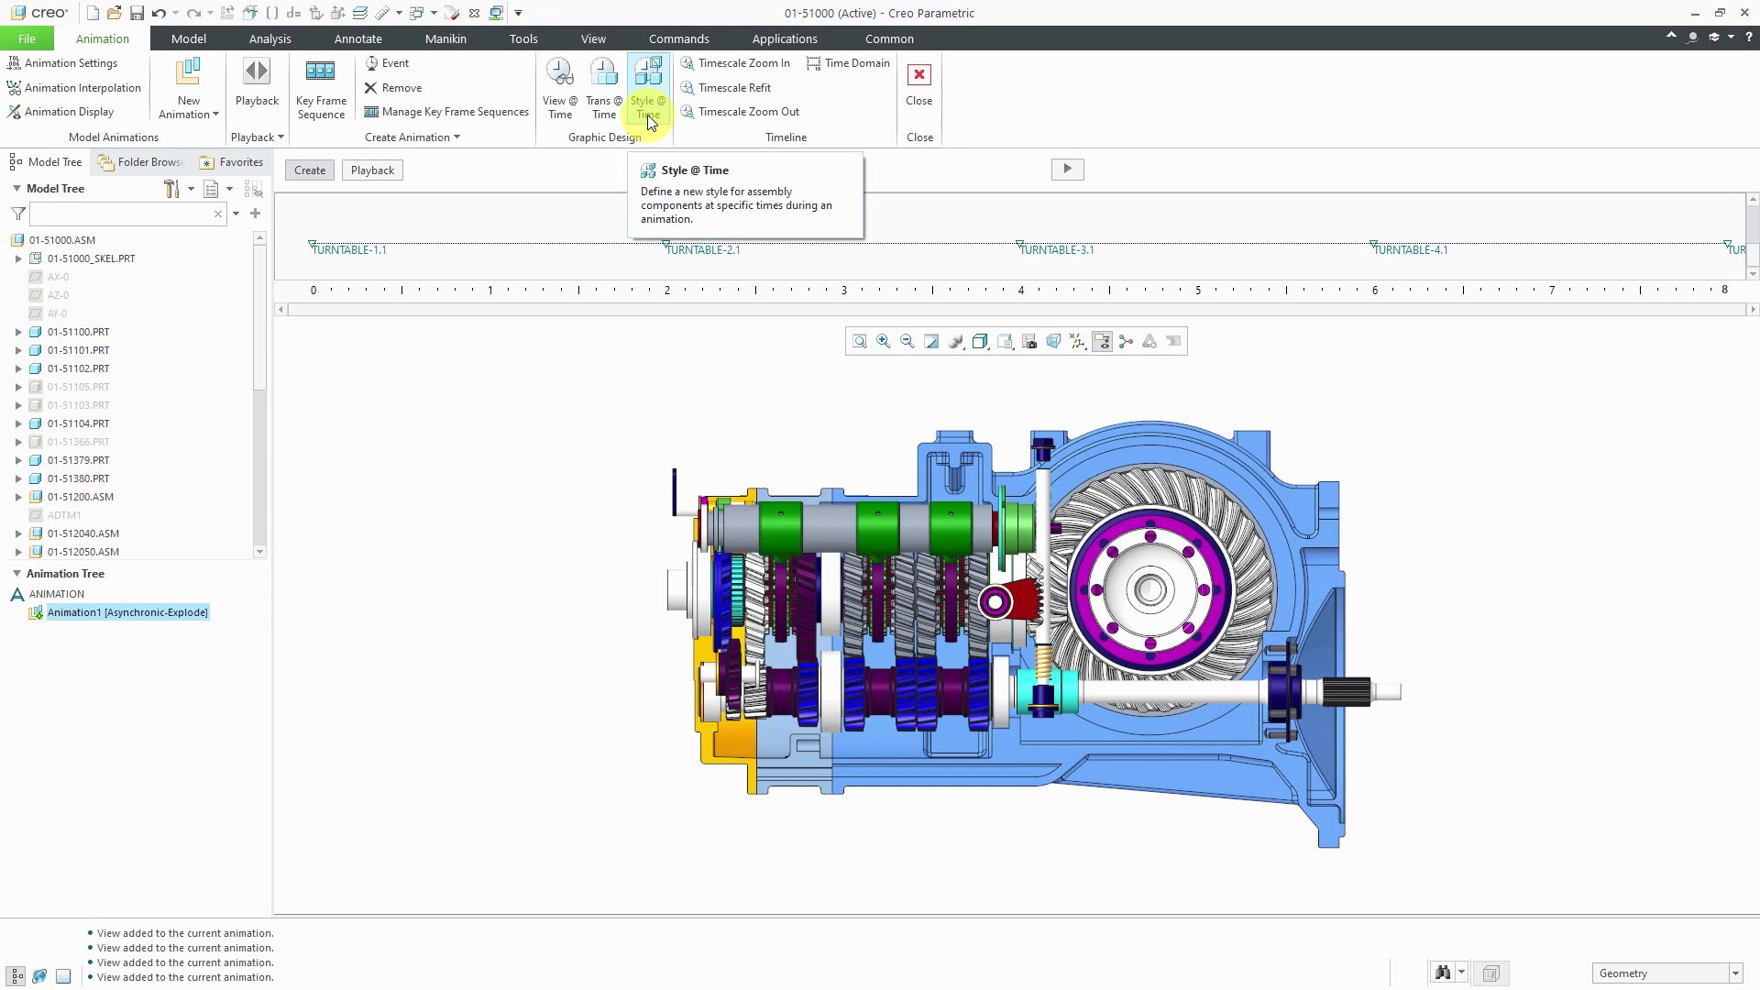
Compute the Animation1 turntable across the 0–8 s timeline from its keyed views
{"action": "left_click", "coordinate": [1069, 174]}
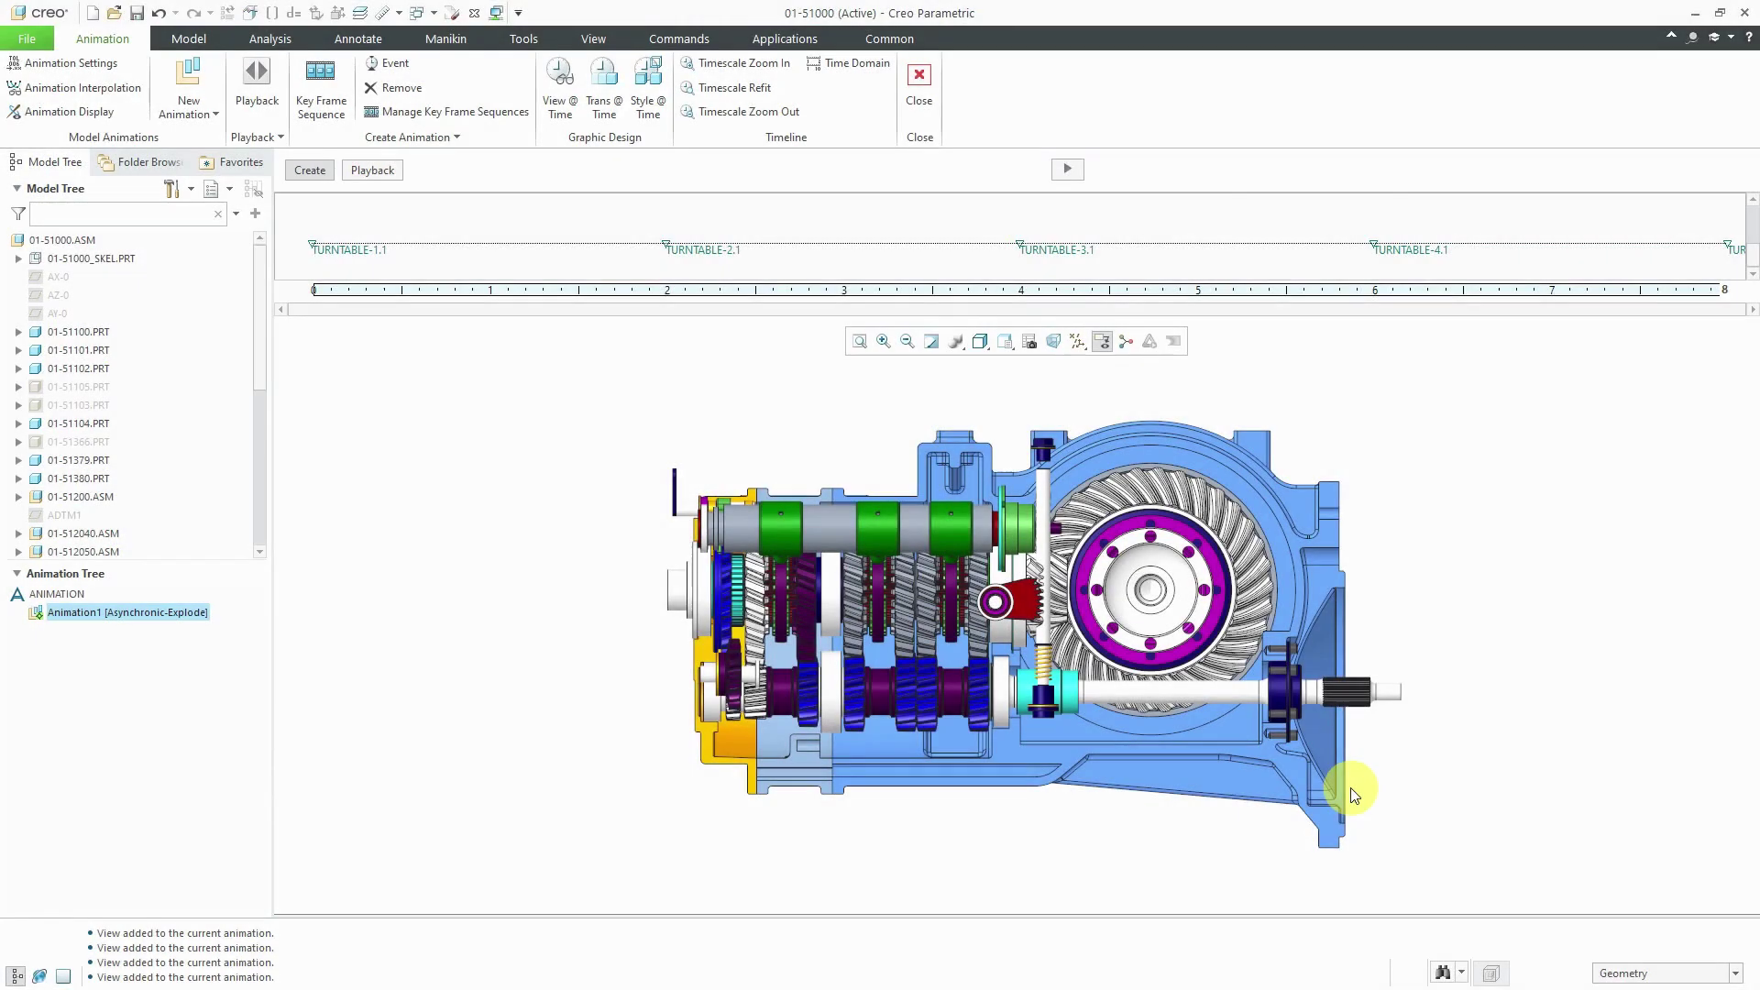
Play back Animation1 at a faster speed and stop it about 0.56 s in
{"action": "left_click", "coordinate": [385, 170]}
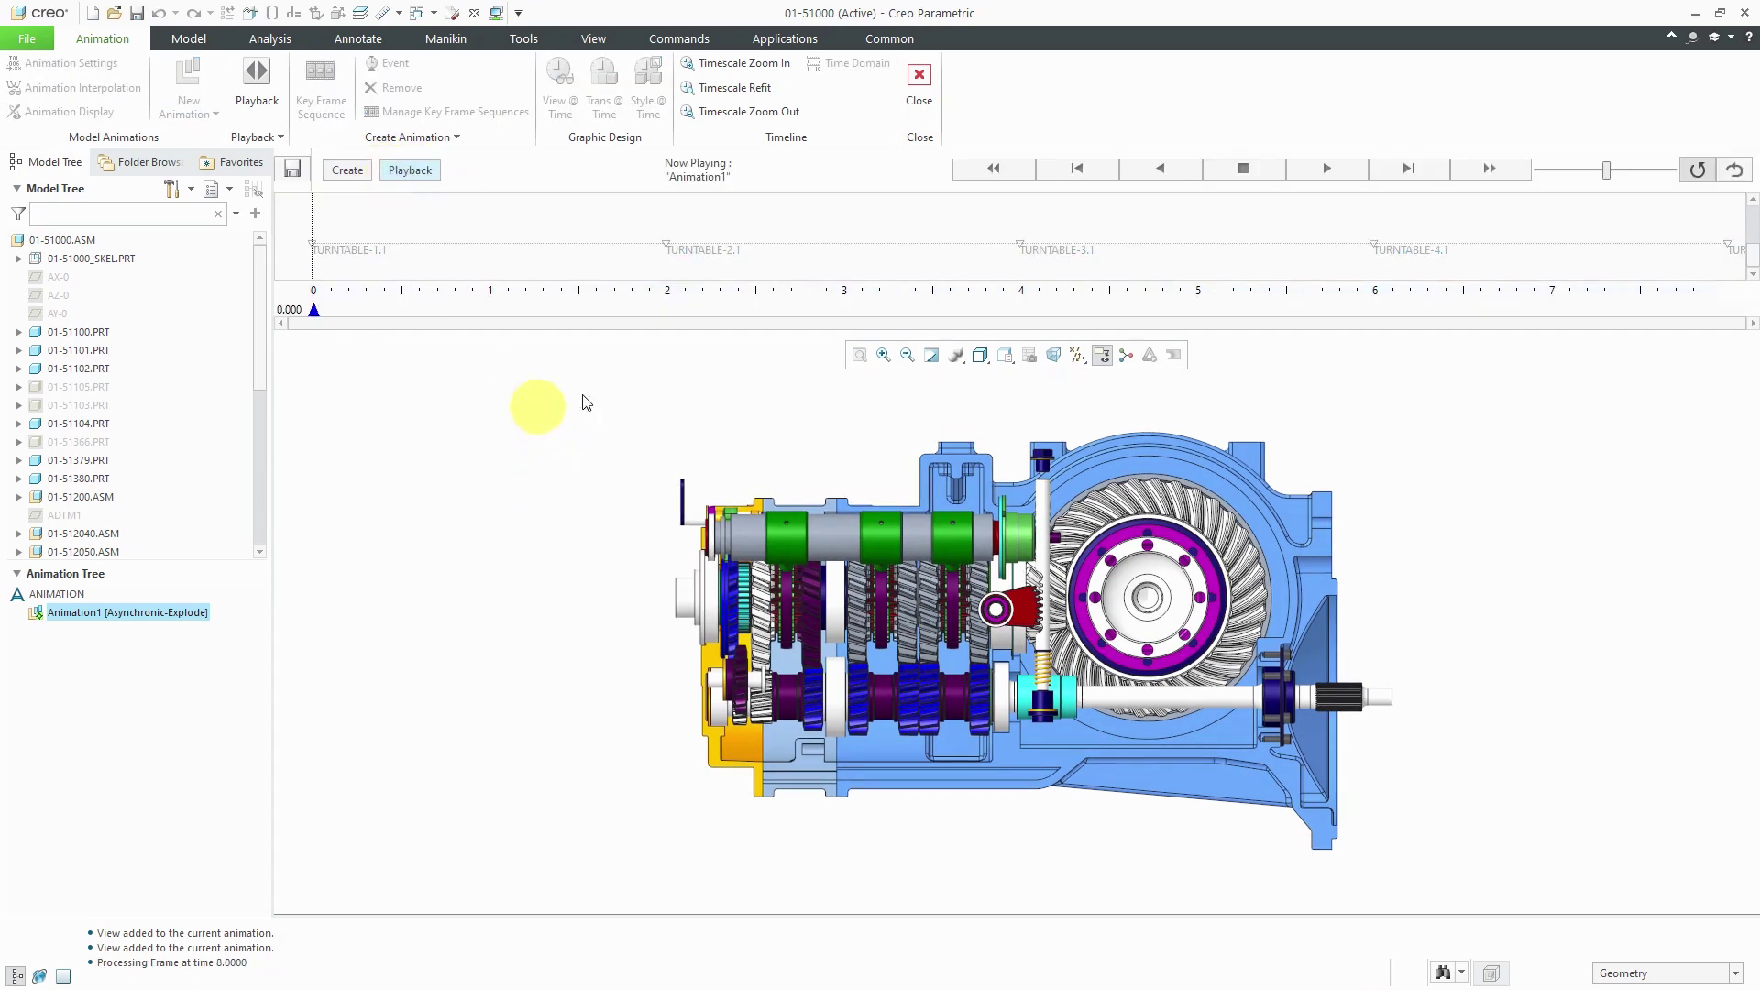
{"action": "left_click", "coordinate": [1329, 169]}
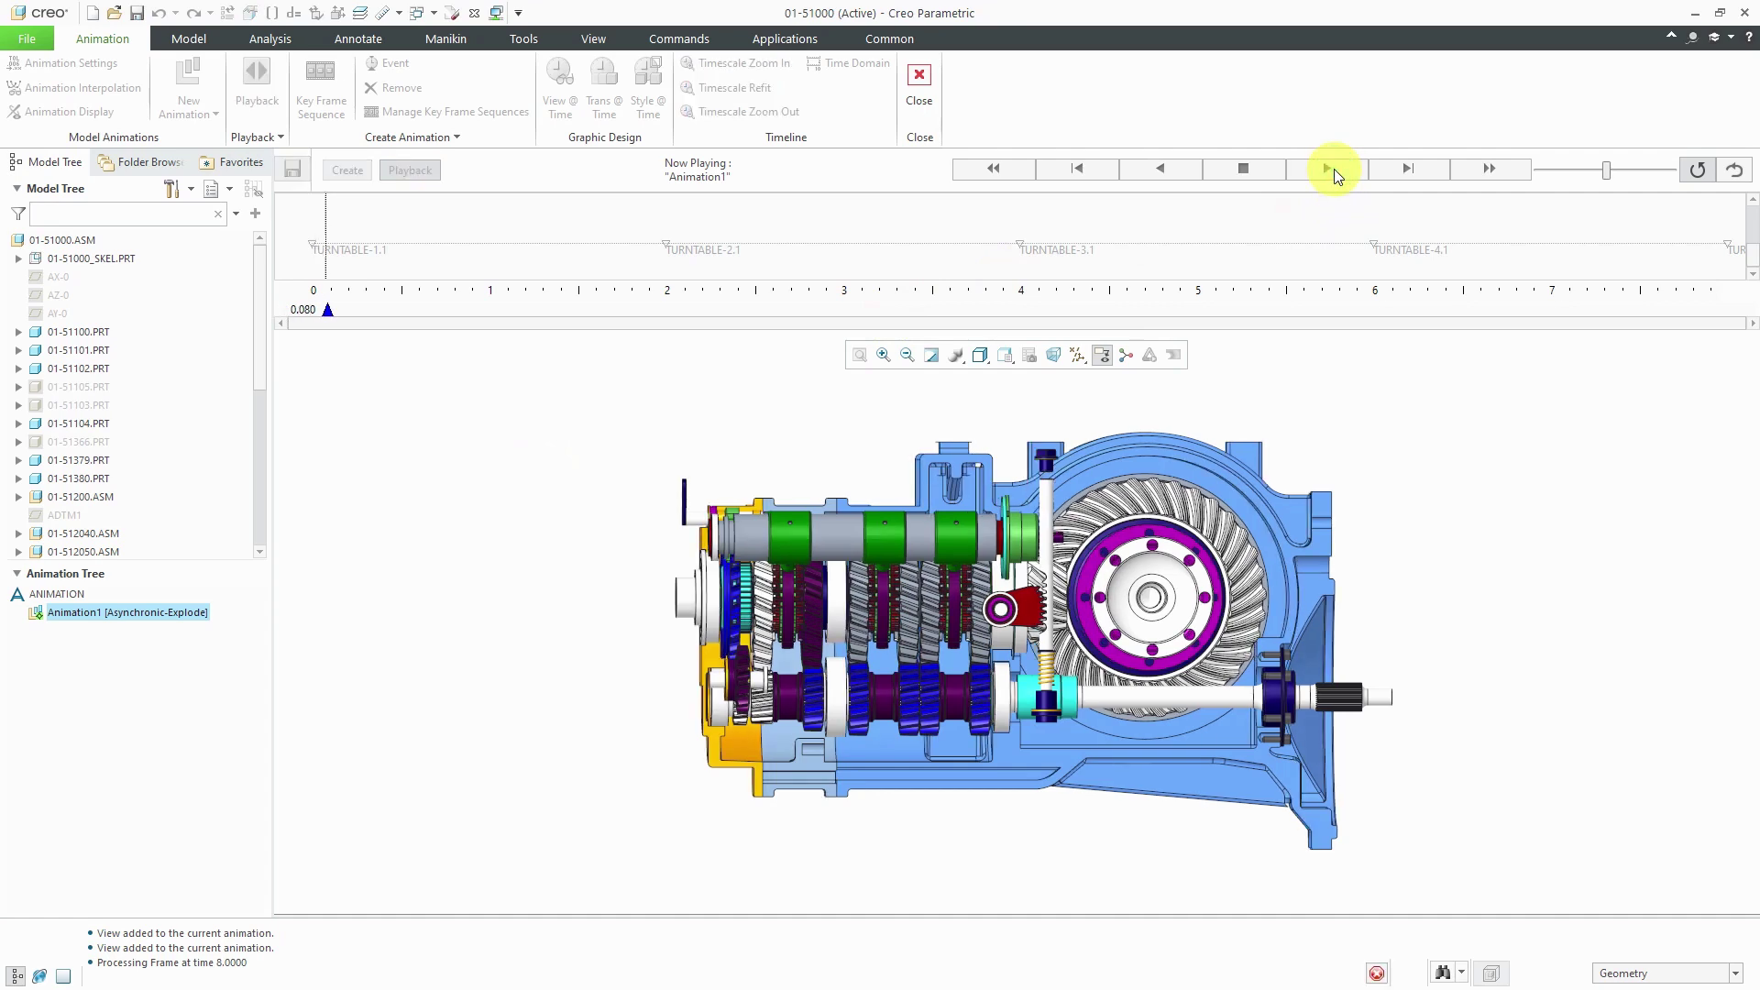
{"action": "left_click_drag", "start_coordinate": [1606, 169], "coordinate": [1654, 173]}
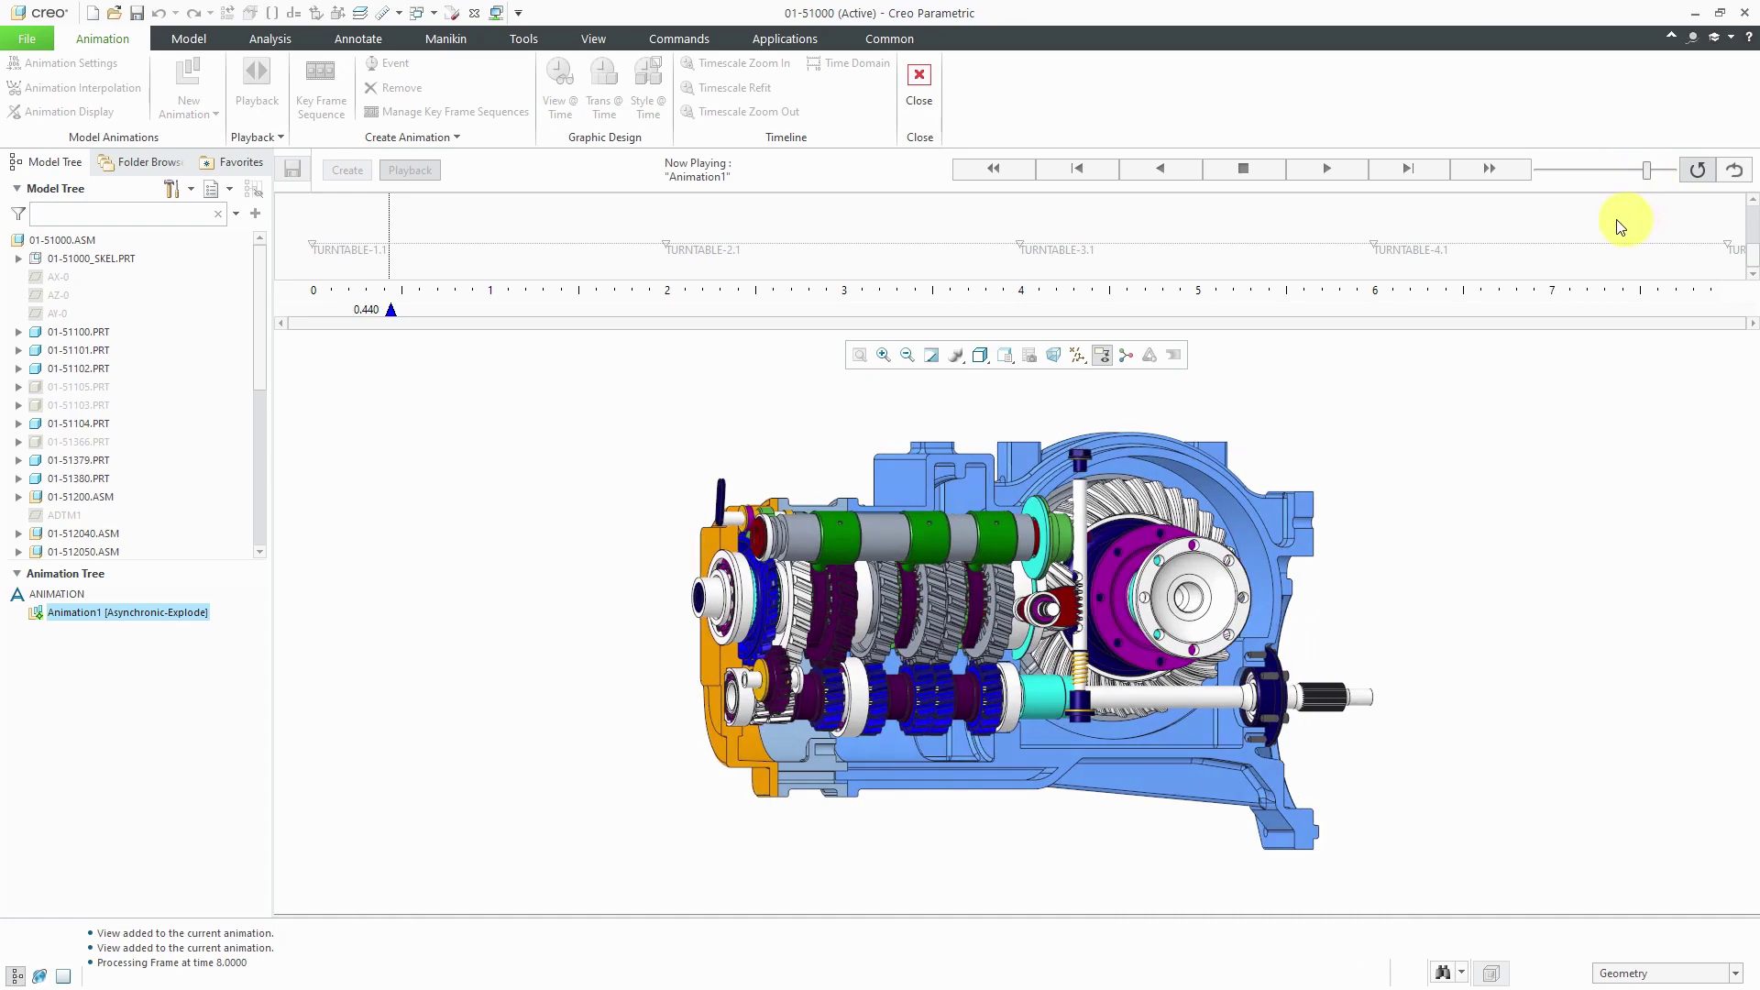
{"action": "left_click", "coordinate": [1254, 165]}
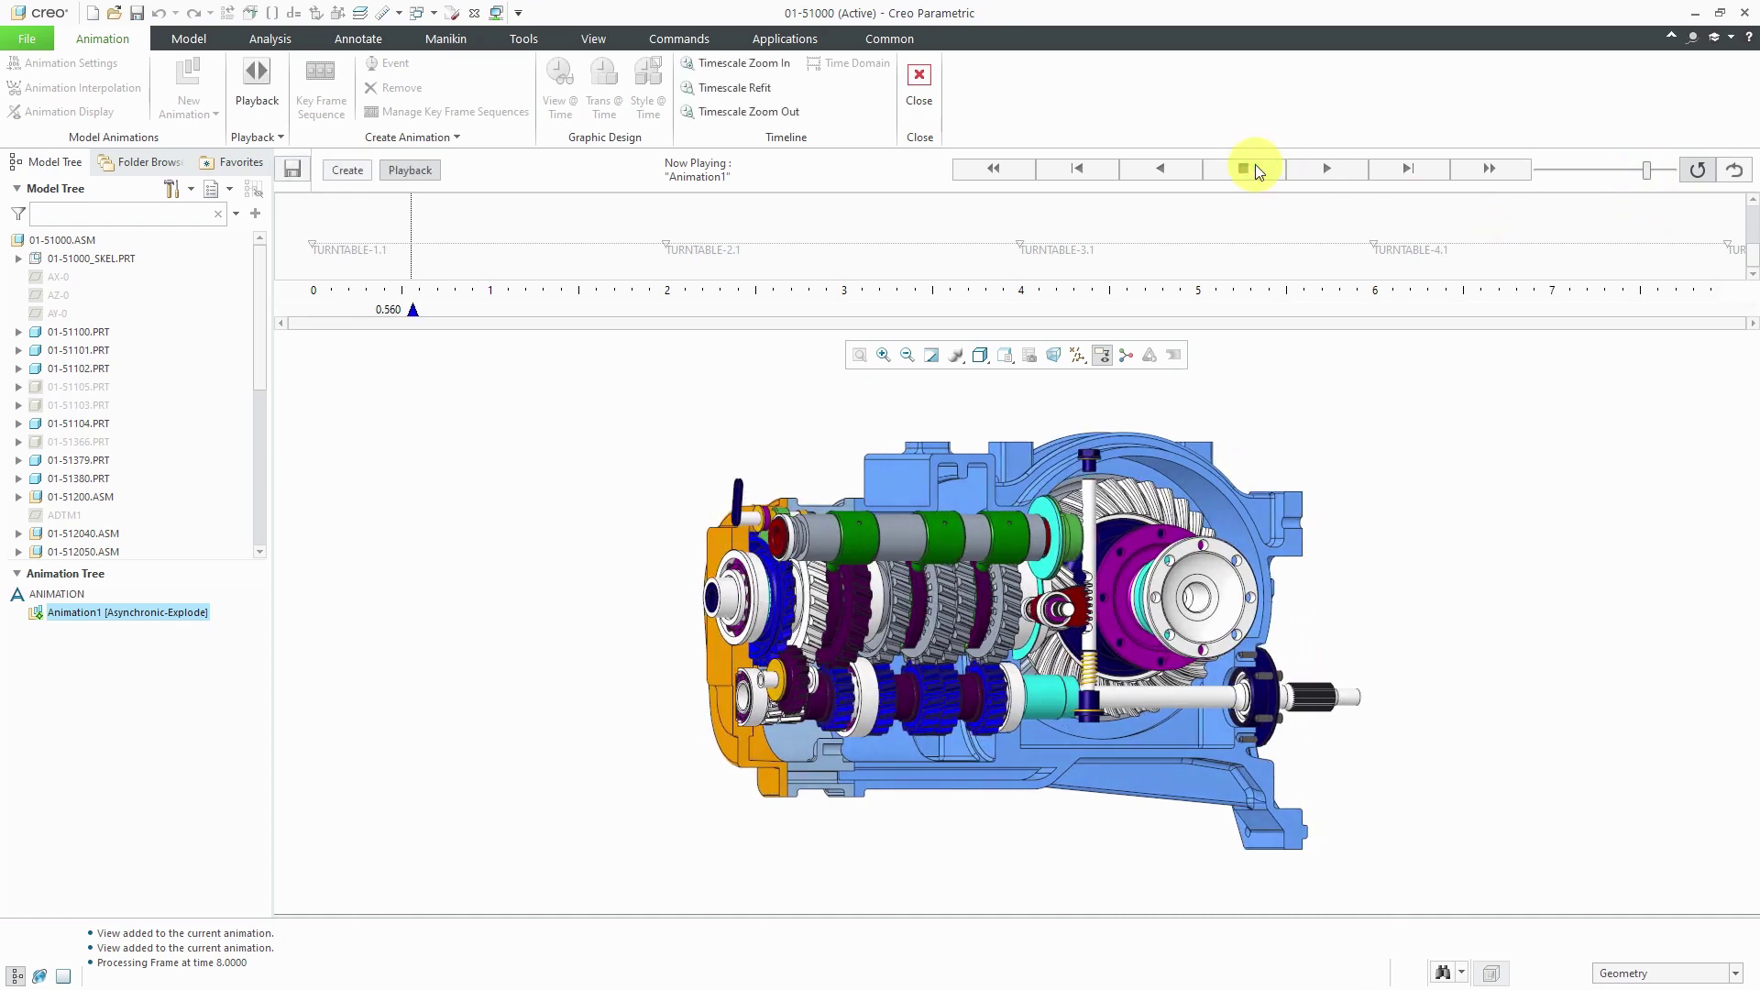
Set the Animation1 movie capture to save 01-51000.mpg on the Desktop
{"action": "left_click", "coordinate": [292, 173]}
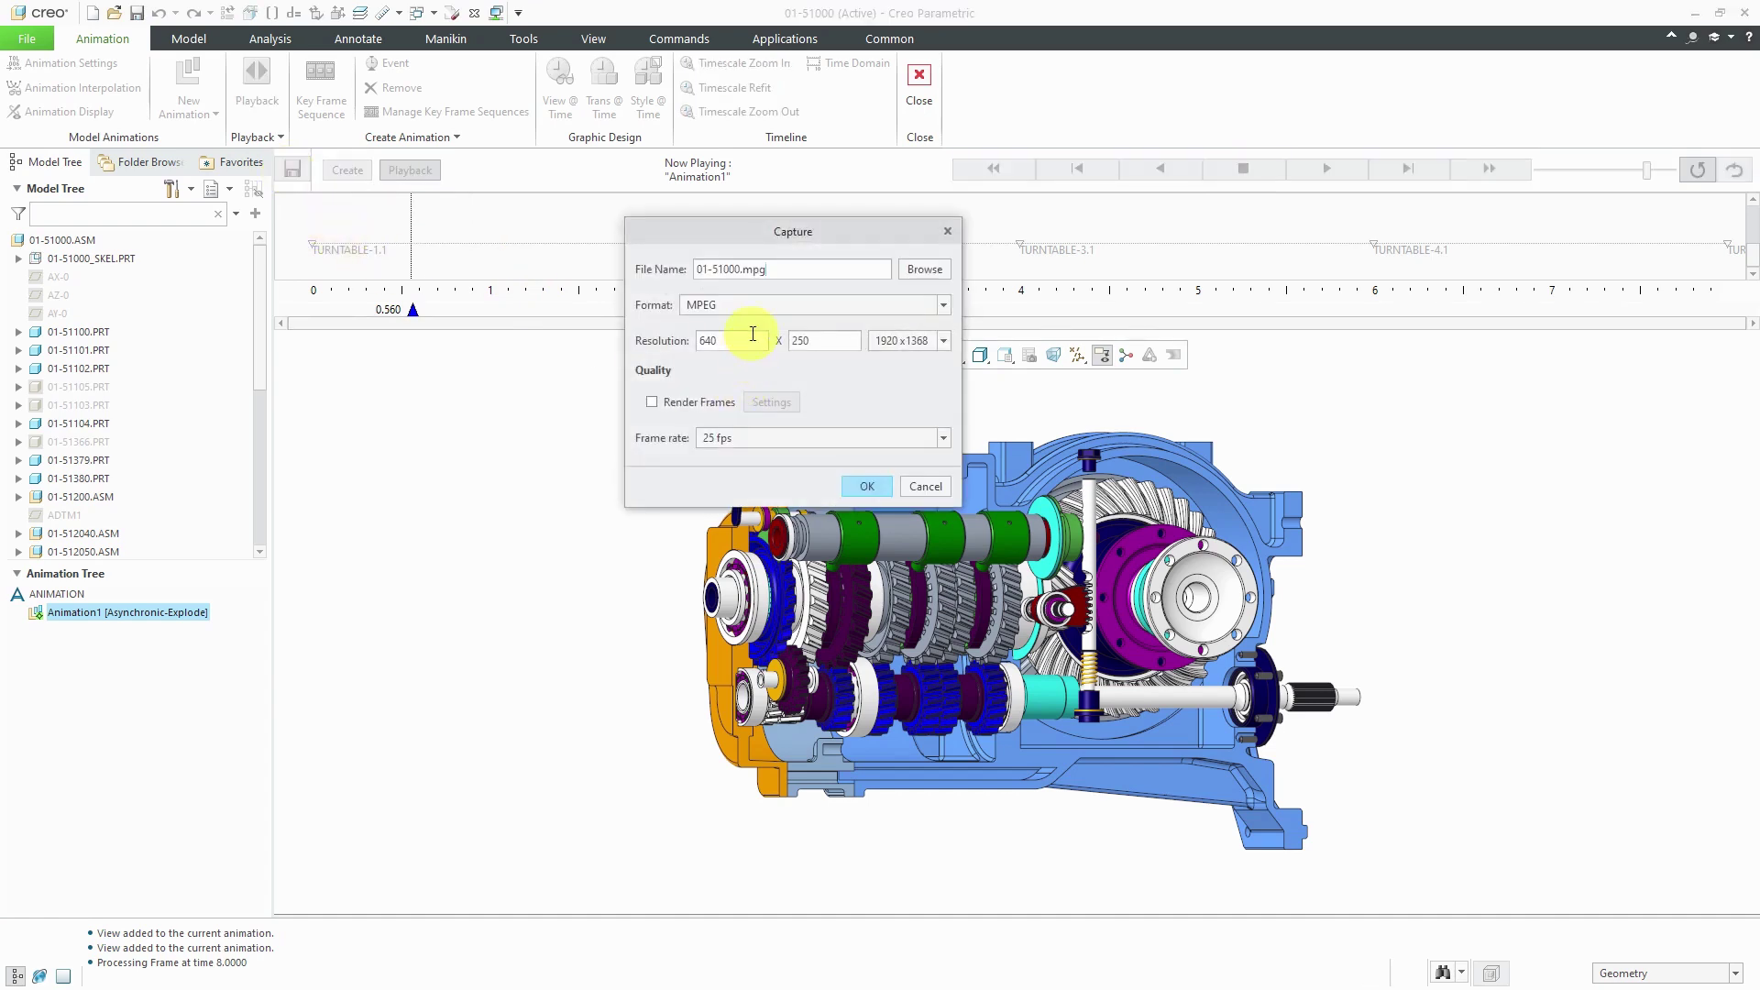
{"action": "left_click", "coordinate": [925, 270]}
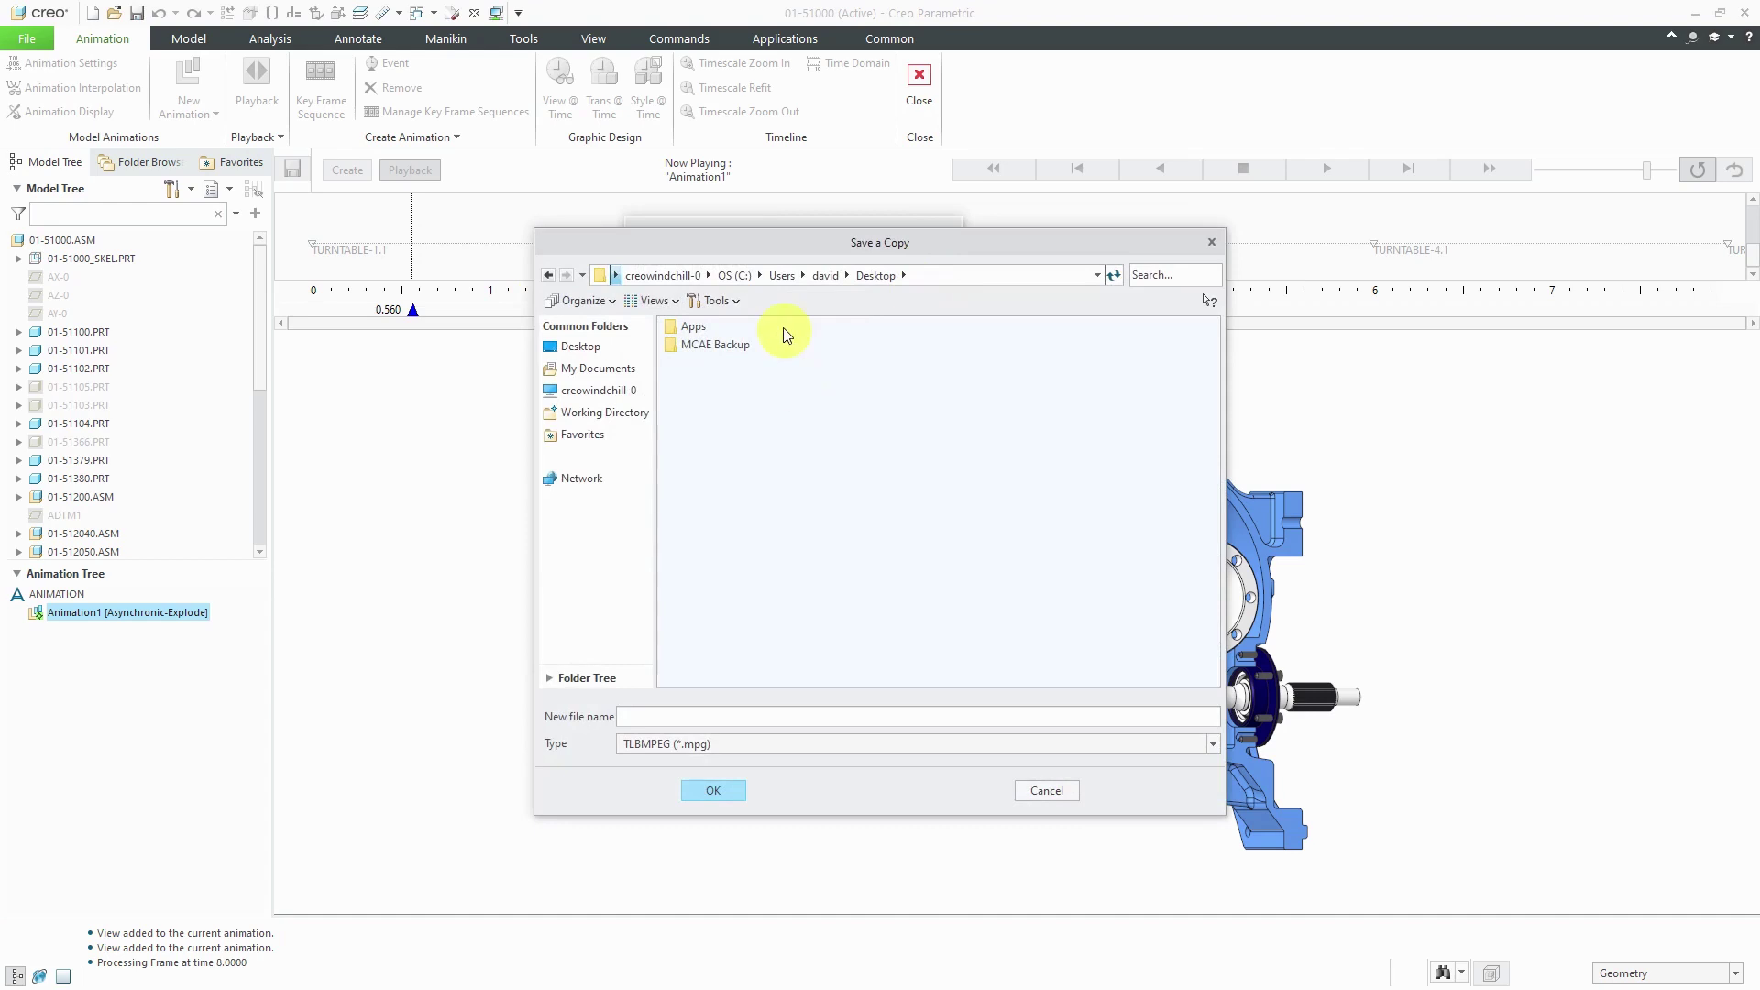
{"action": "left_click", "coordinate": [712, 790]}
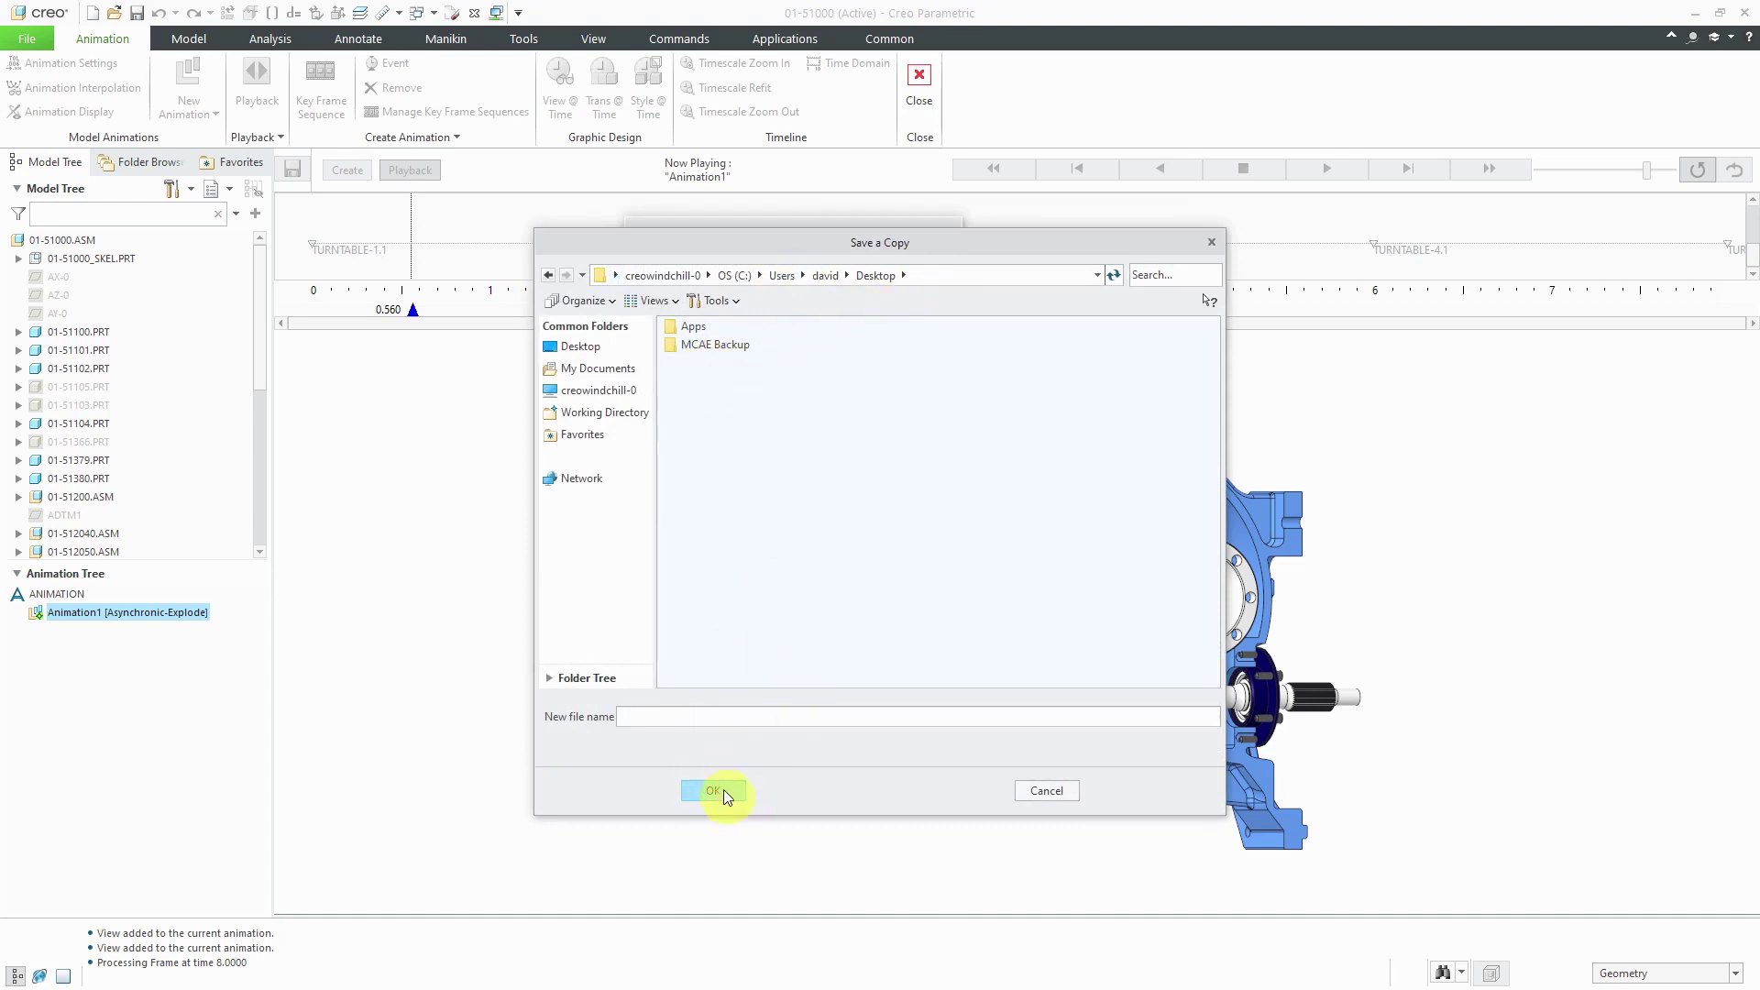
{"action": "left_click", "coordinate": [1050, 791]}
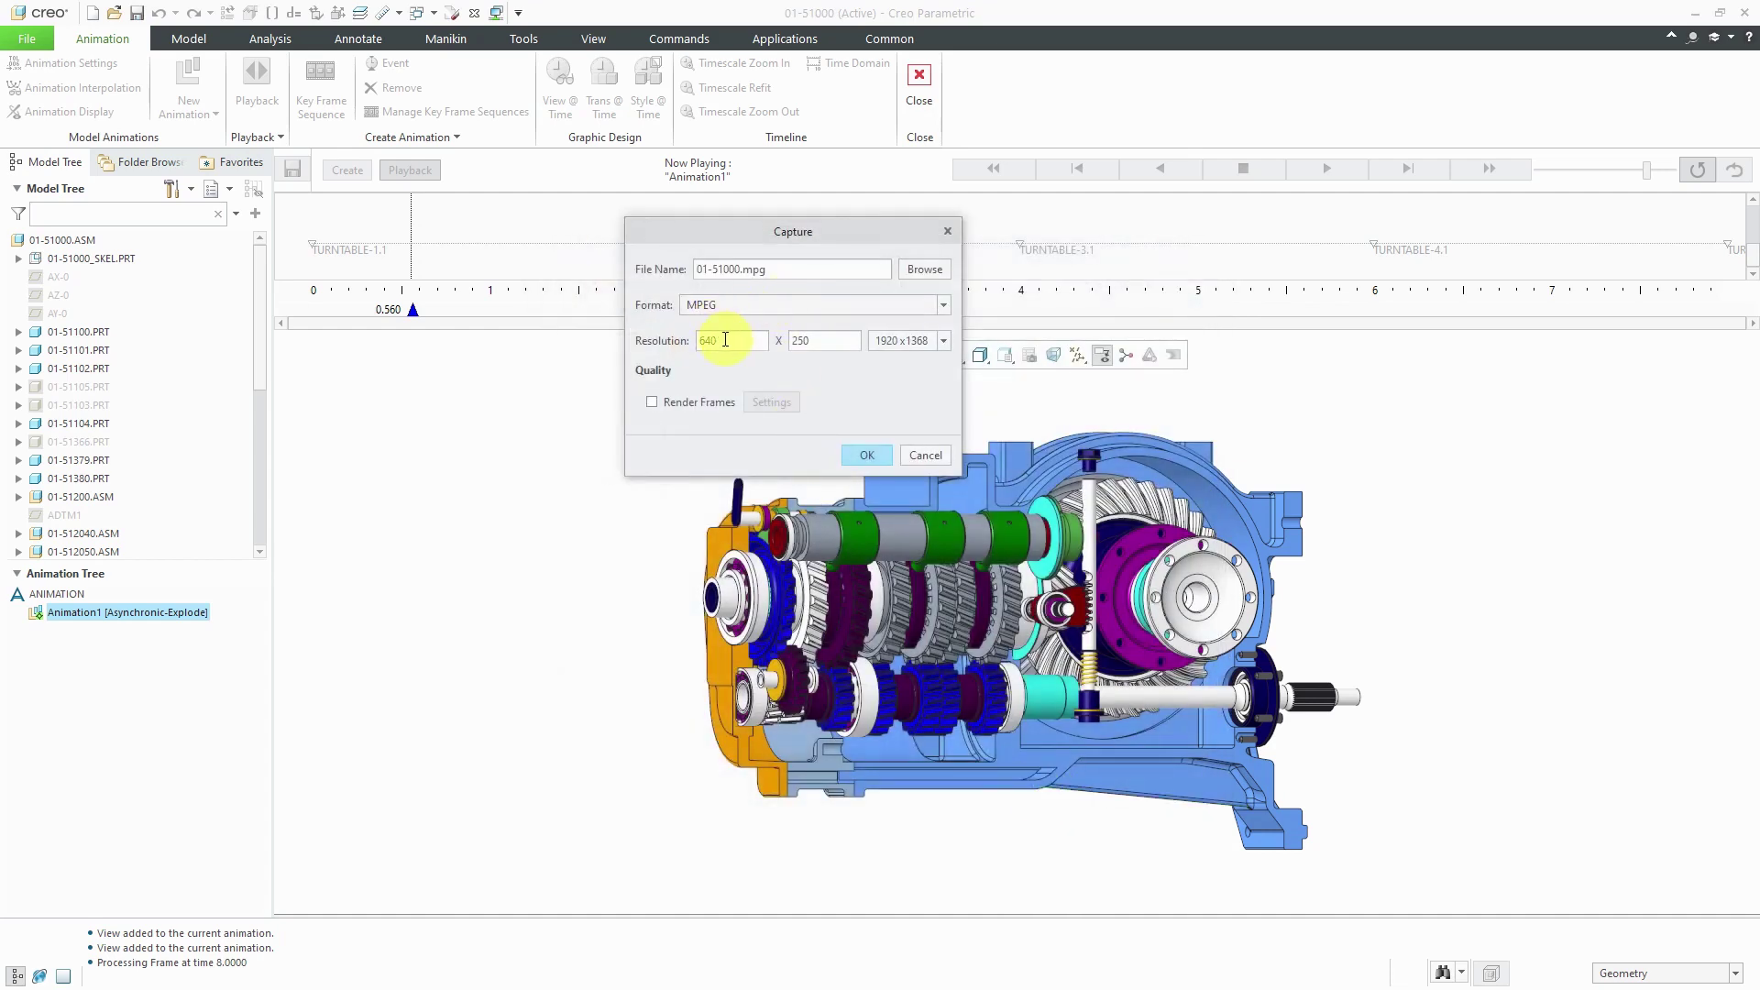
Keep MPEG as the capture format and leave the resolution preset unchanged
{"action": "left_click", "coordinate": [814, 306]}
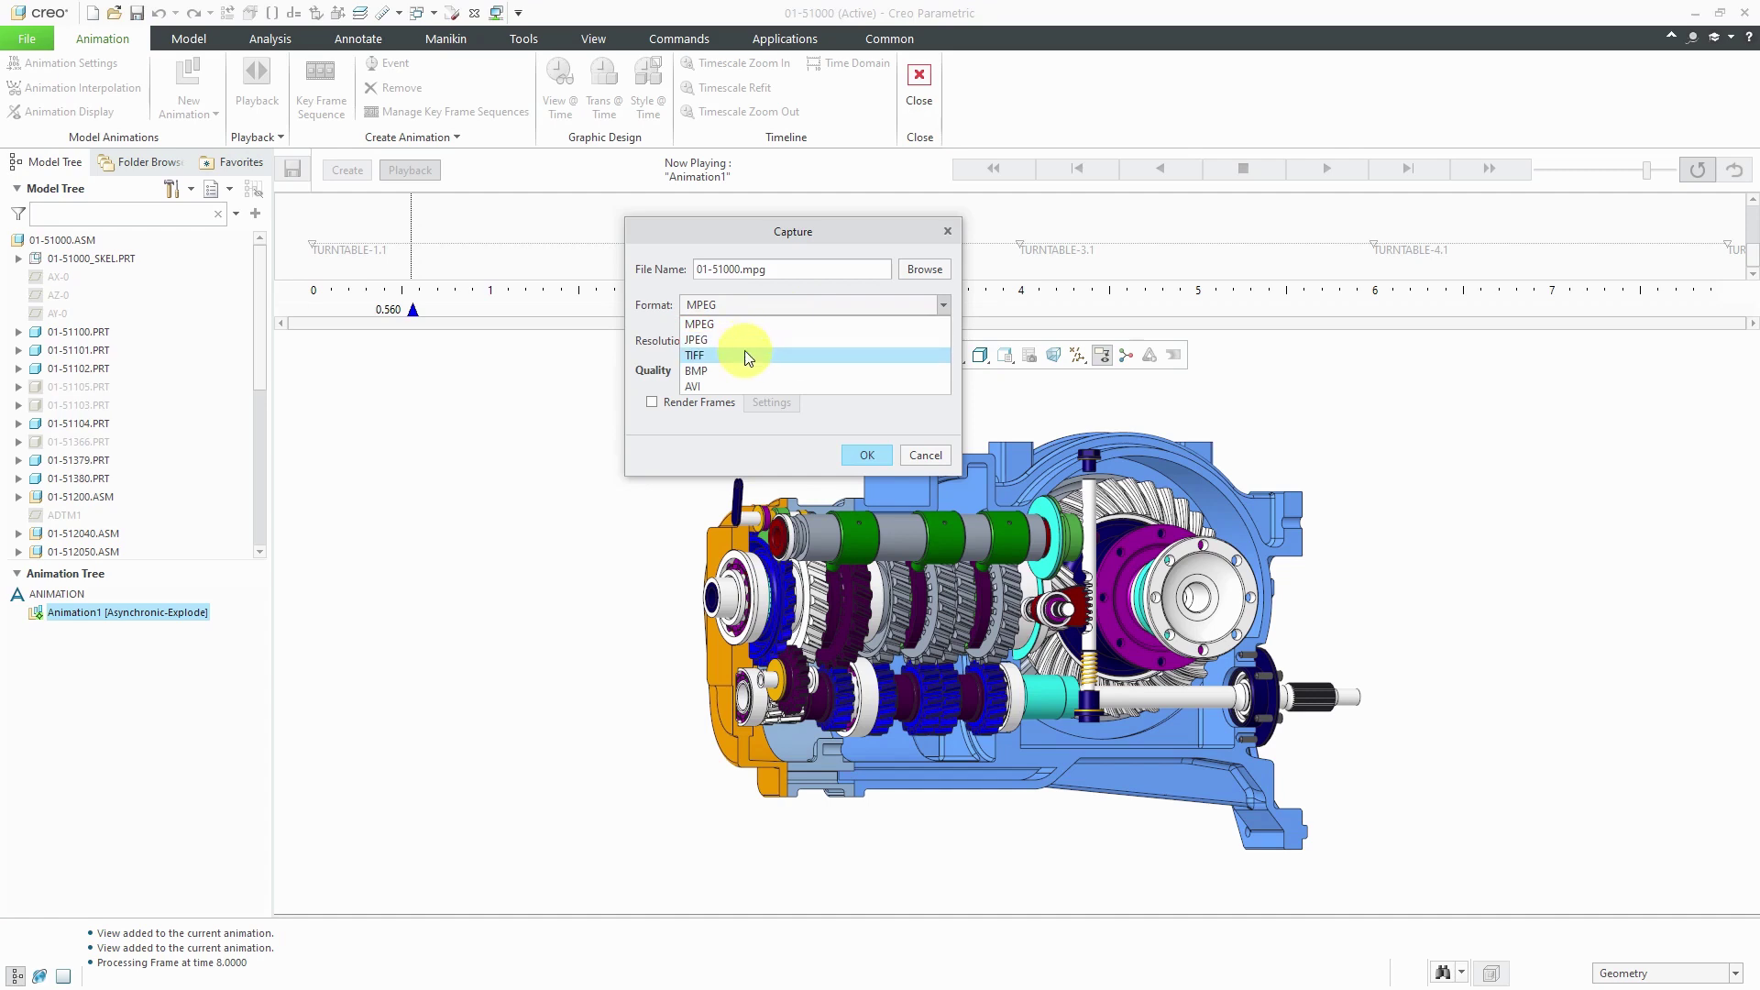
{"action": "left_click", "coordinate": [778, 308]}
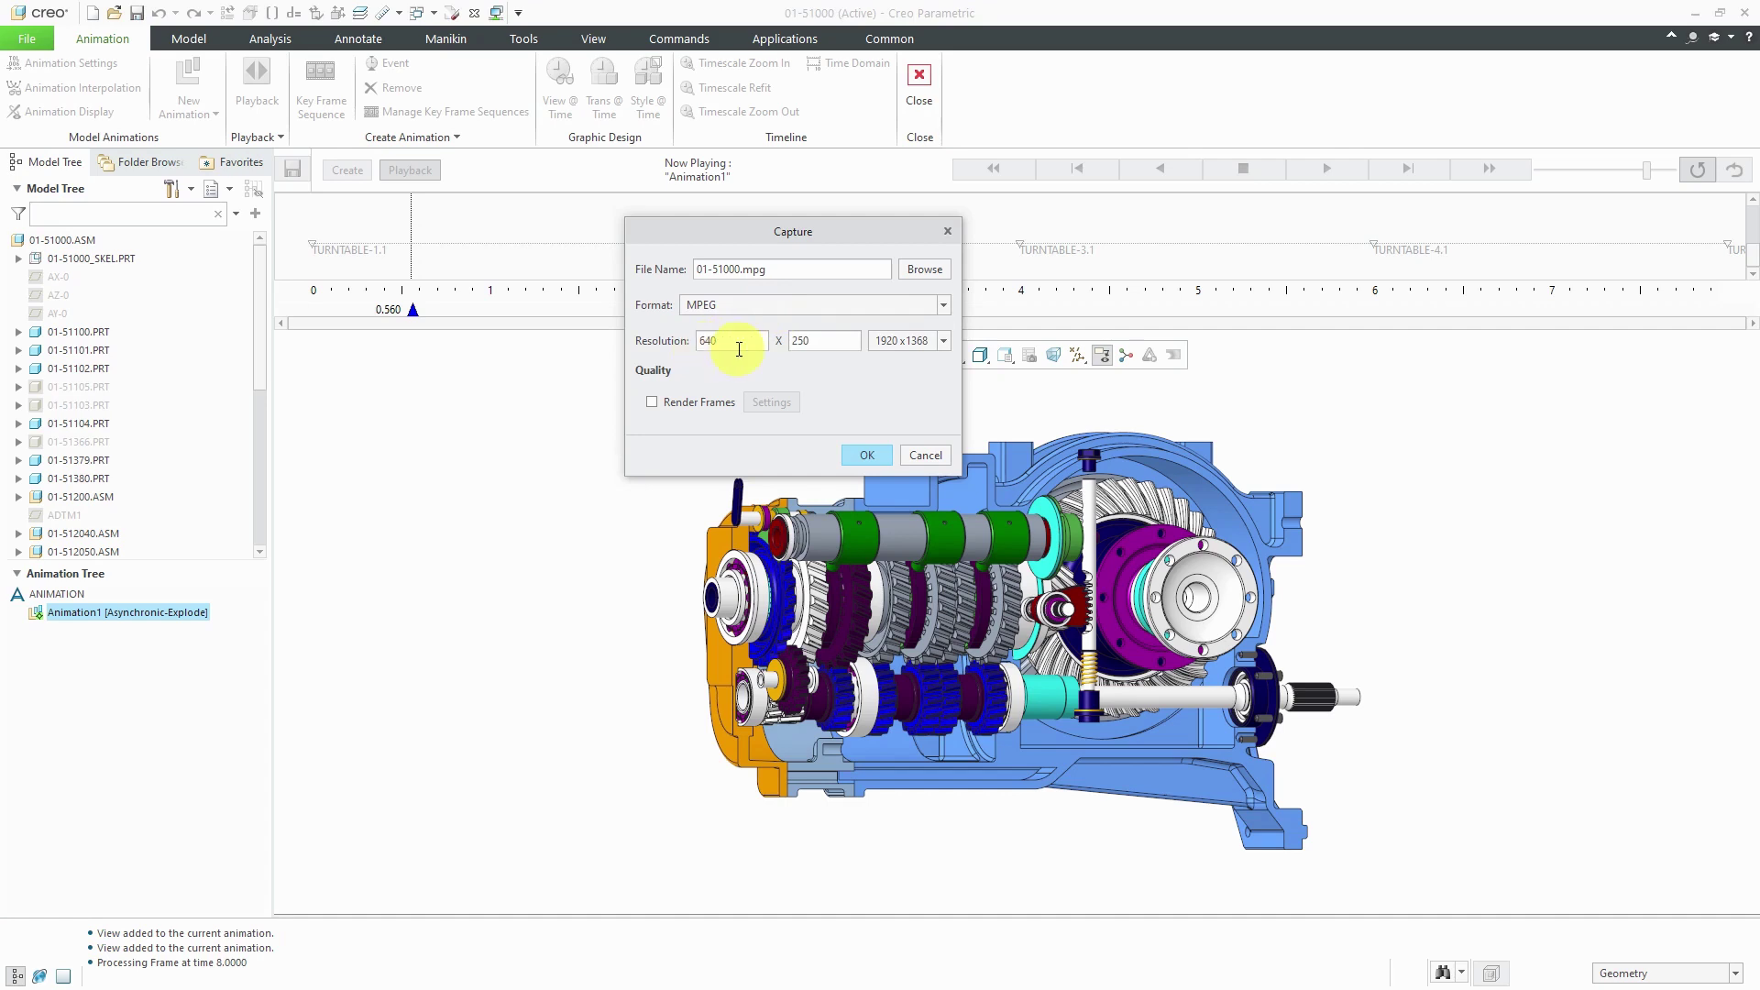
{"action": "left_click", "coordinate": [944, 340]}
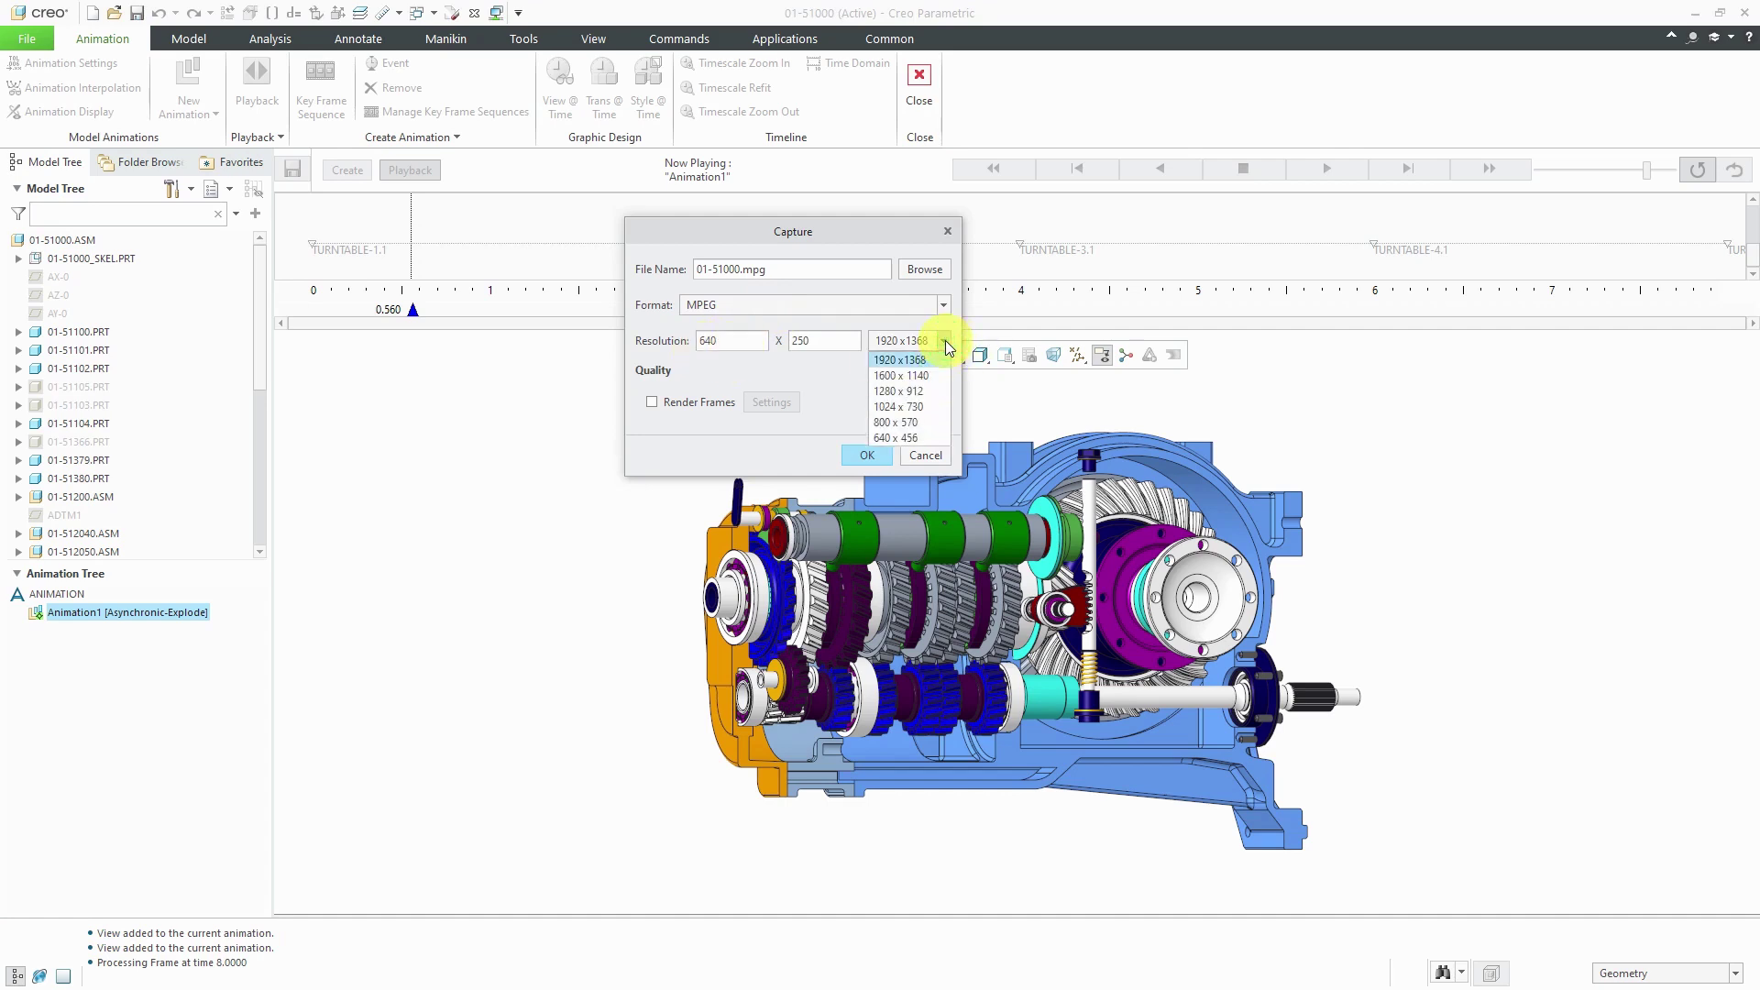
{"action": "left_click", "coordinate": [944, 341]}
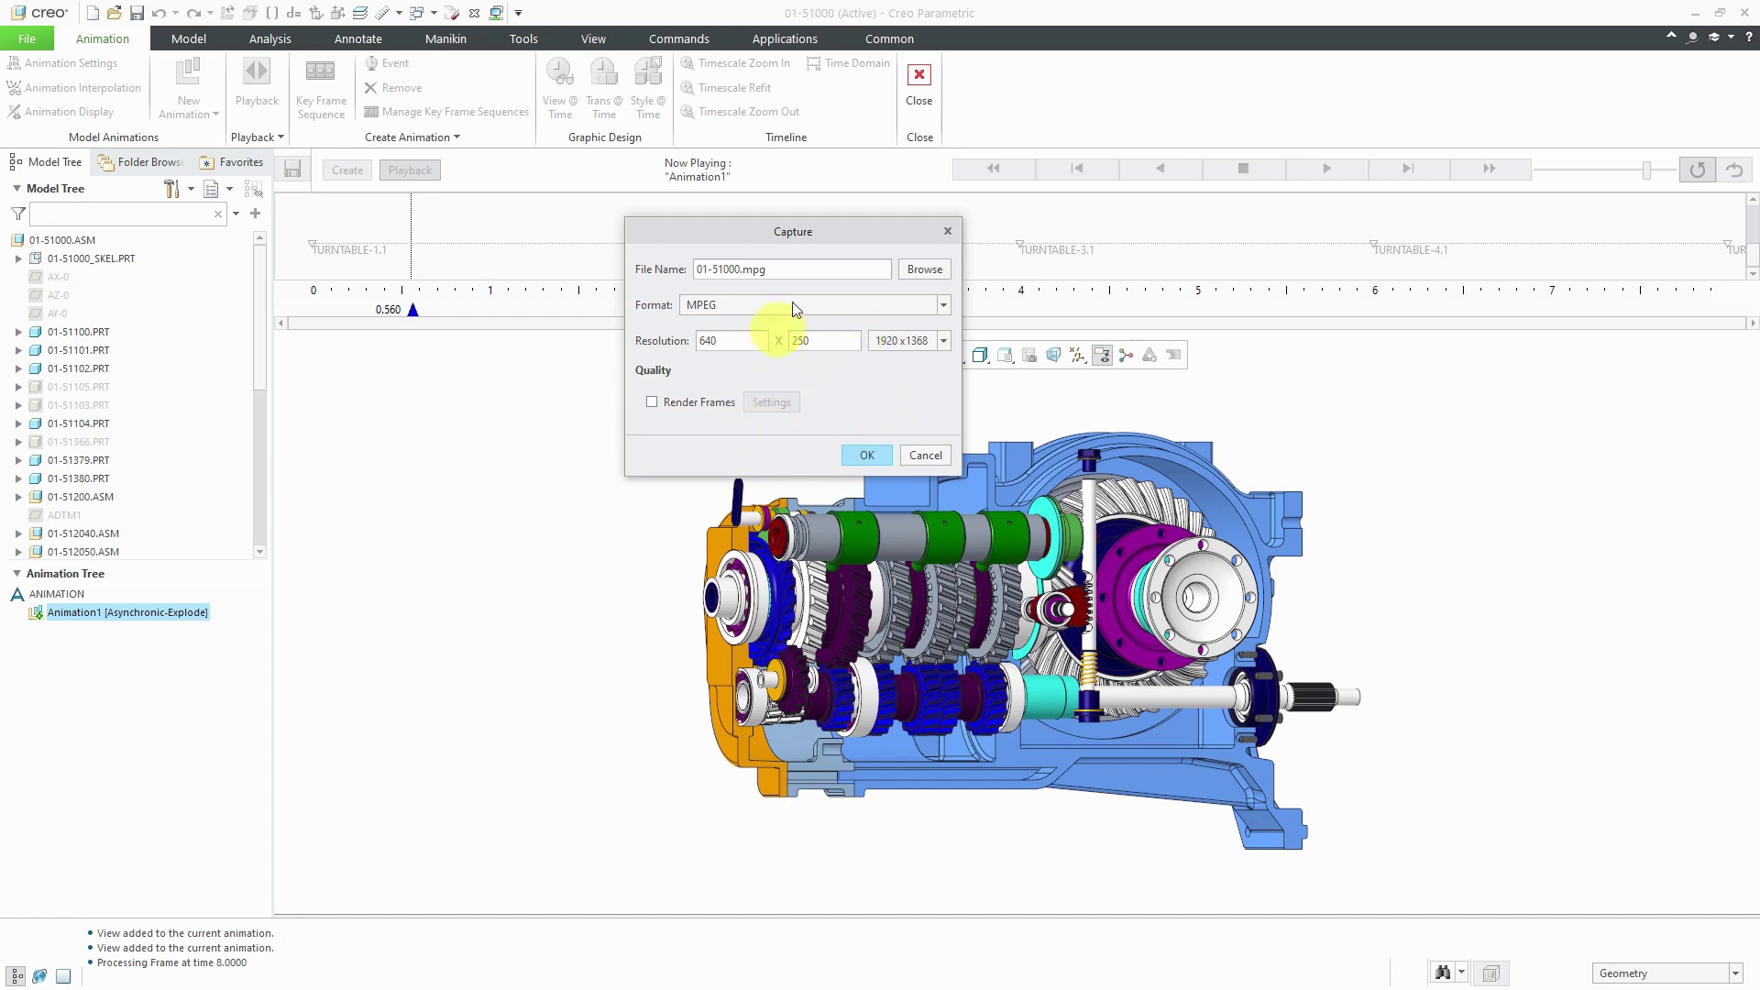
Record the 200-frame movie, then exit animation mode, saving the Animation1 playback
{"action": "left_click", "coordinate": [869, 456]}
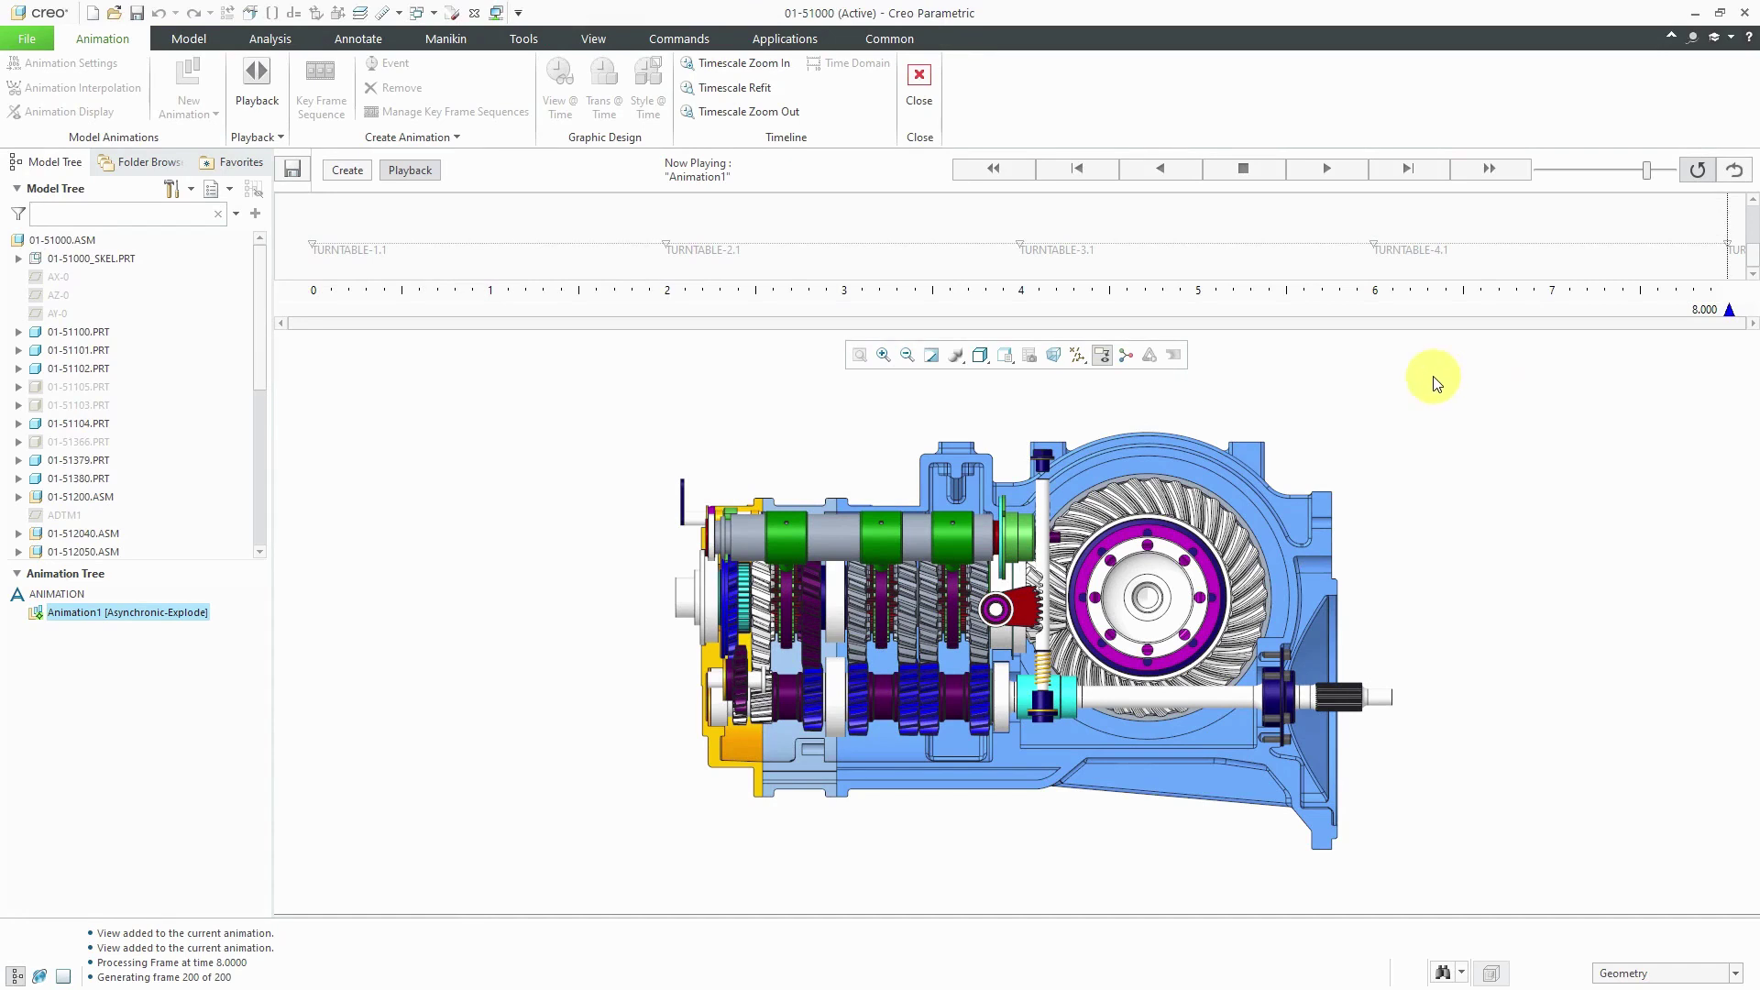
{"action": "left_click", "coordinate": [921, 99]}
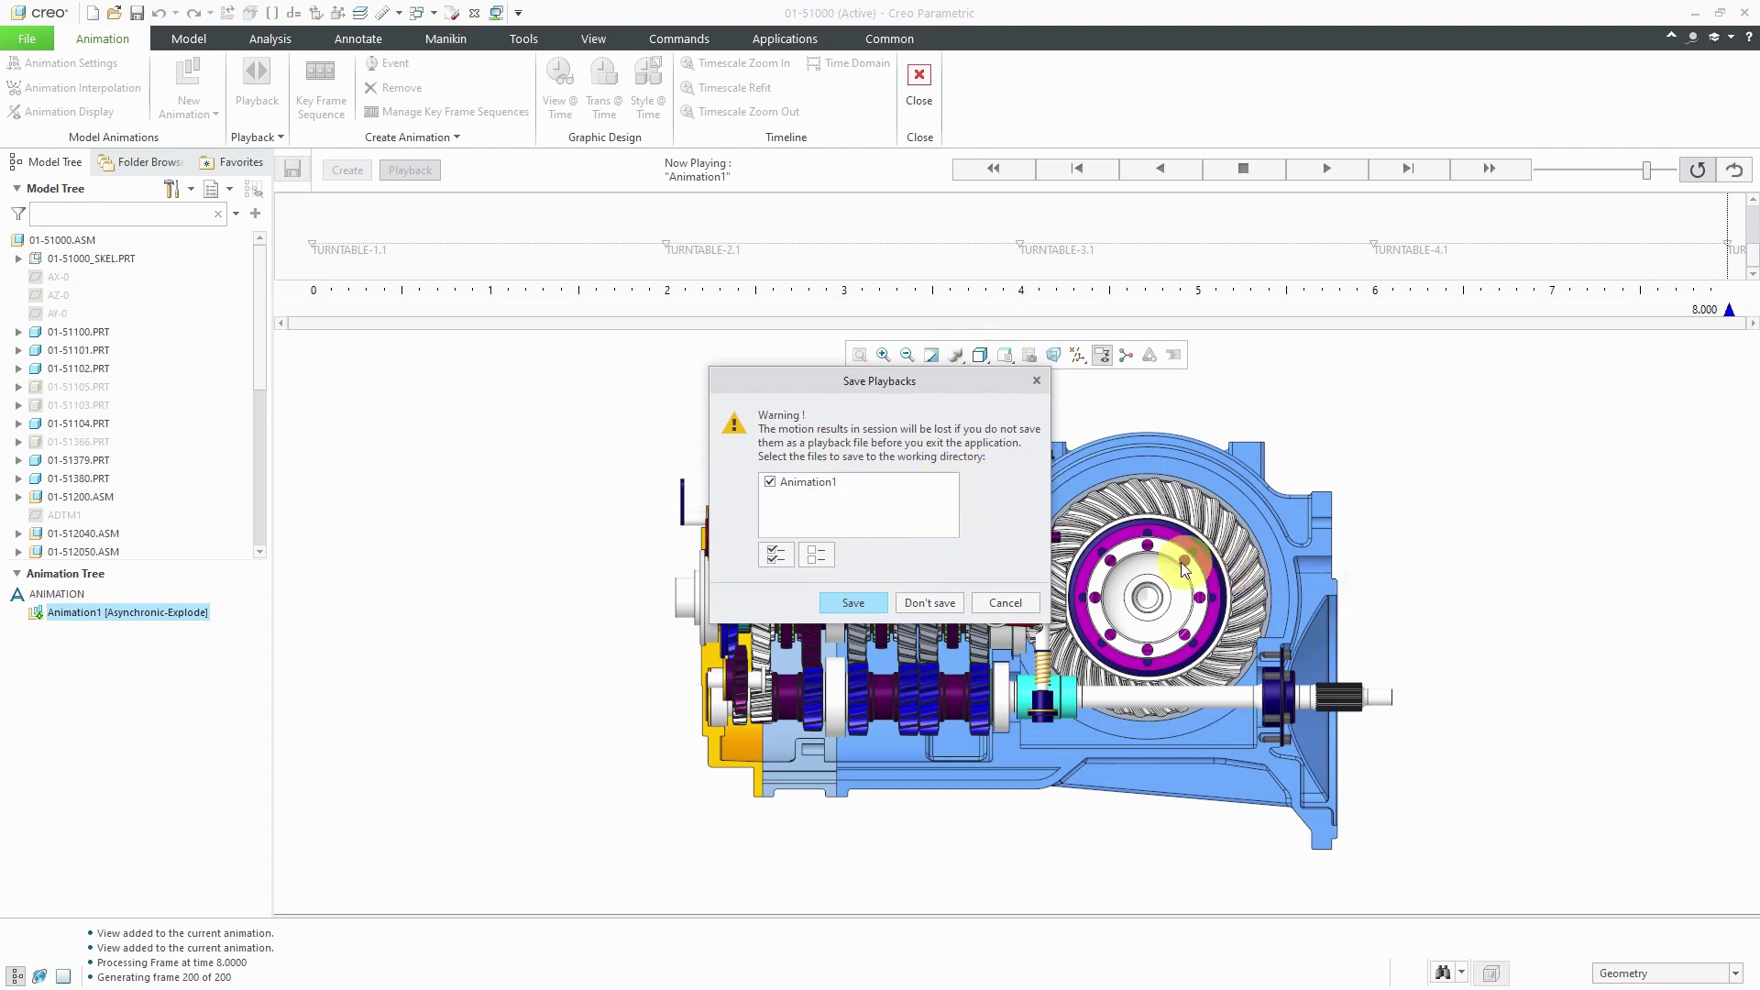
{"action": "left_click", "coordinate": [865, 606]}
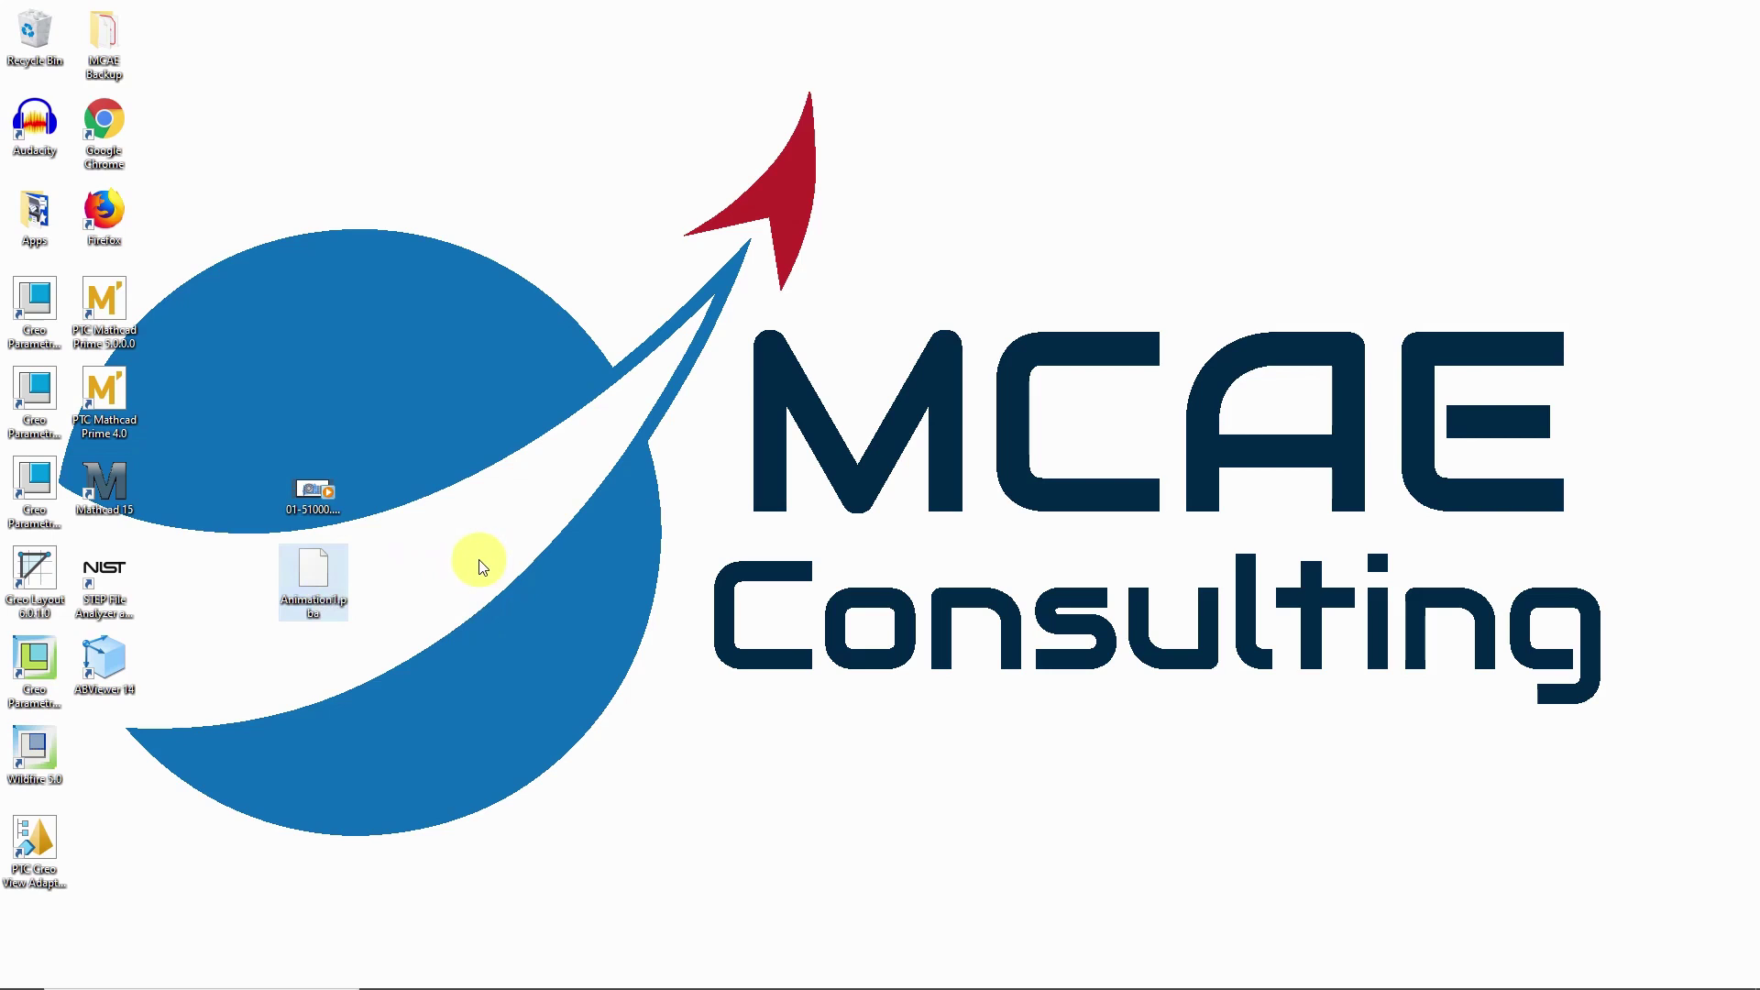
Select 01-51000.mpg on the desktop to confirm it is 2.06 MB and 8 seconds long
{"action": "left_click", "coordinate": [316, 495]}
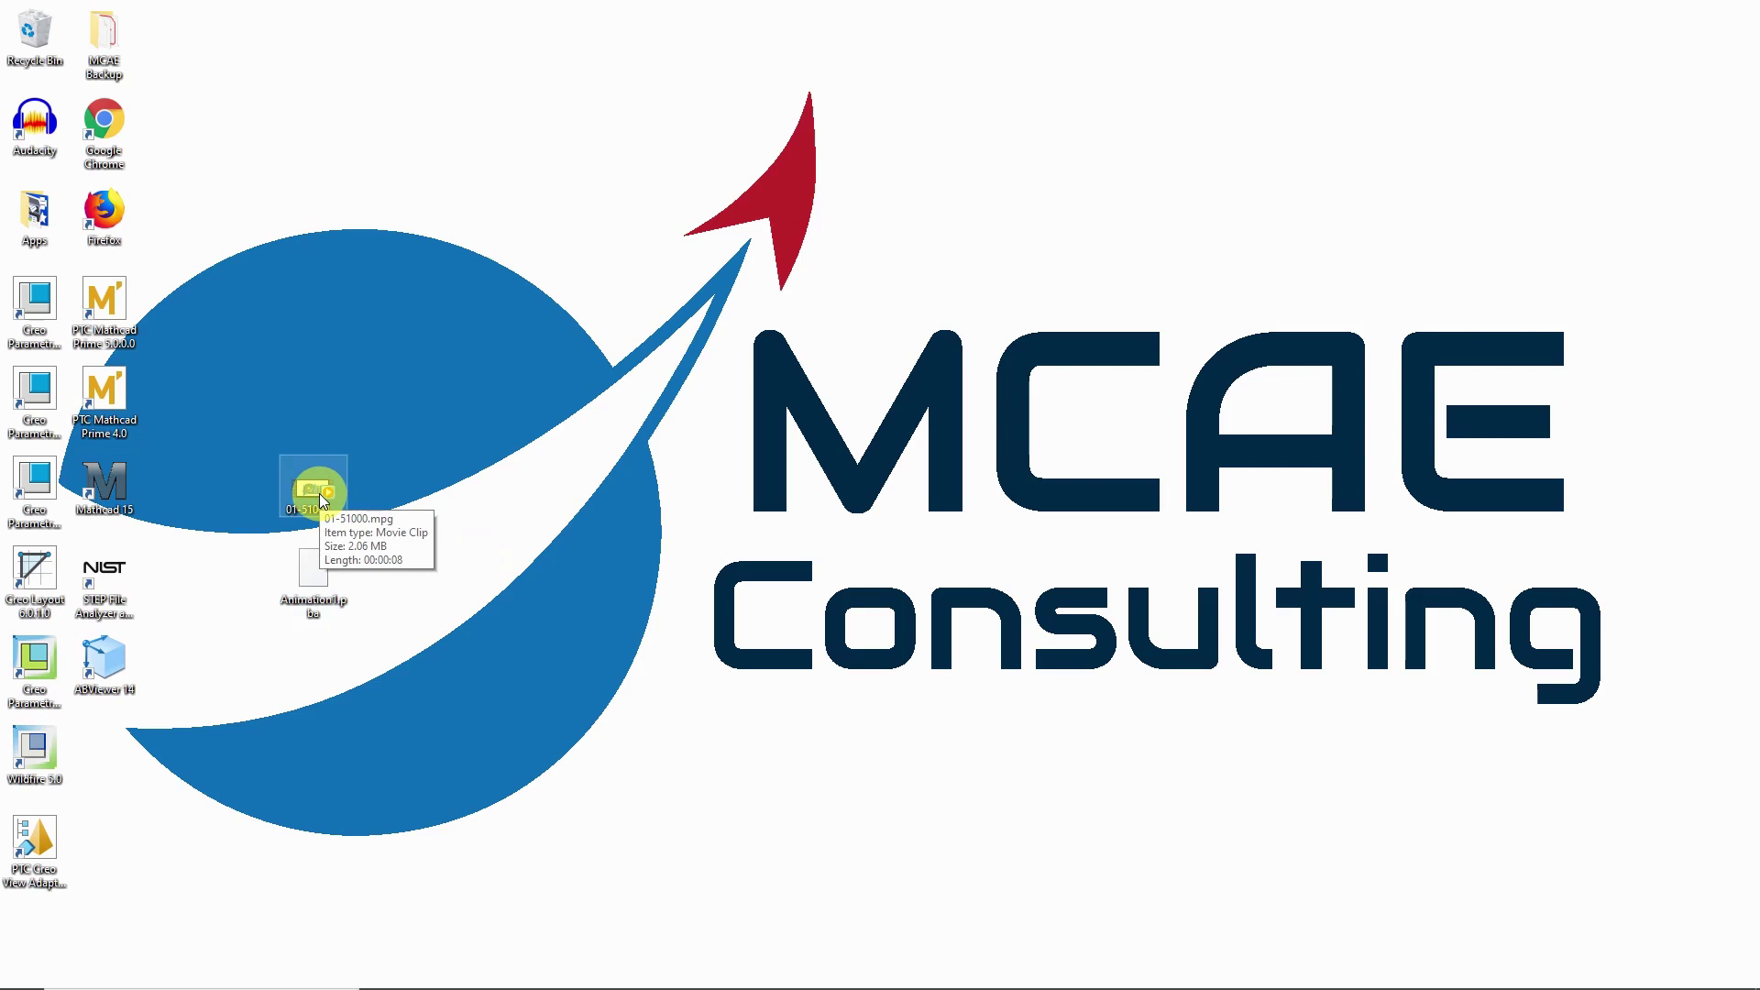
Play 01-51000.mpg in an enlarged Windows Media Player window
{"action": "double_click", "coordinate": [319, 493]}
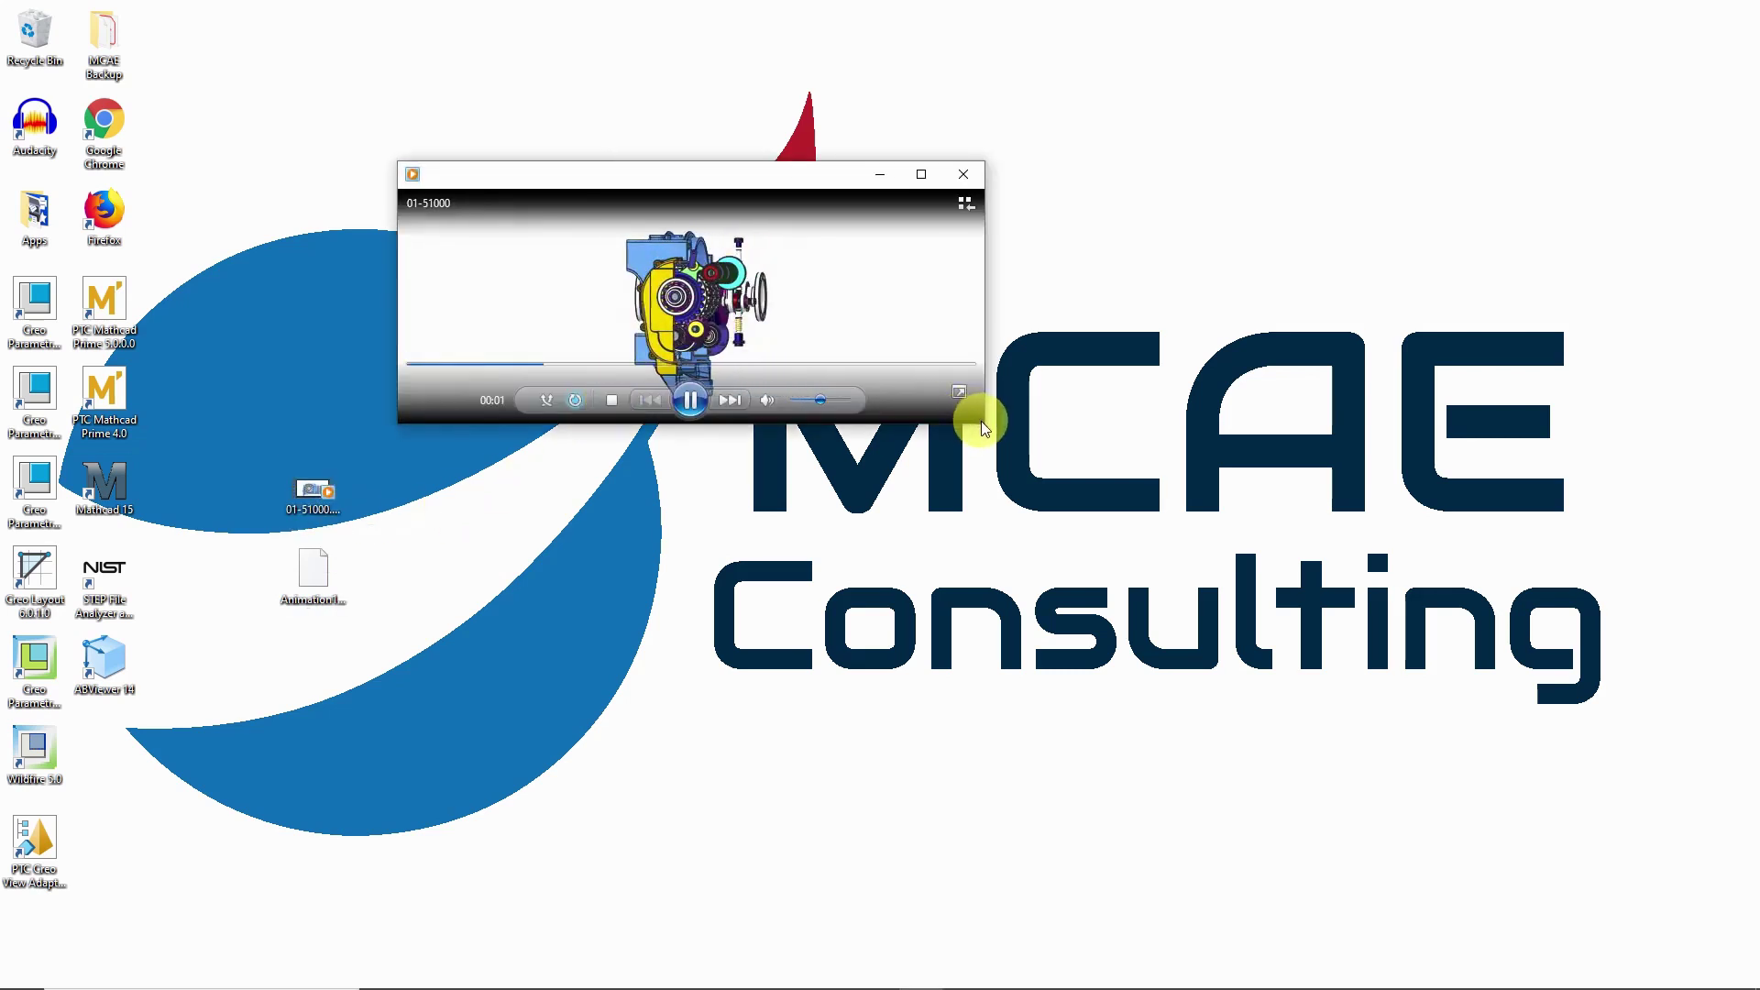
{"action": "left_click_drag", "start_coordinate": [982, 422], "coordinate": [1174, 649]}
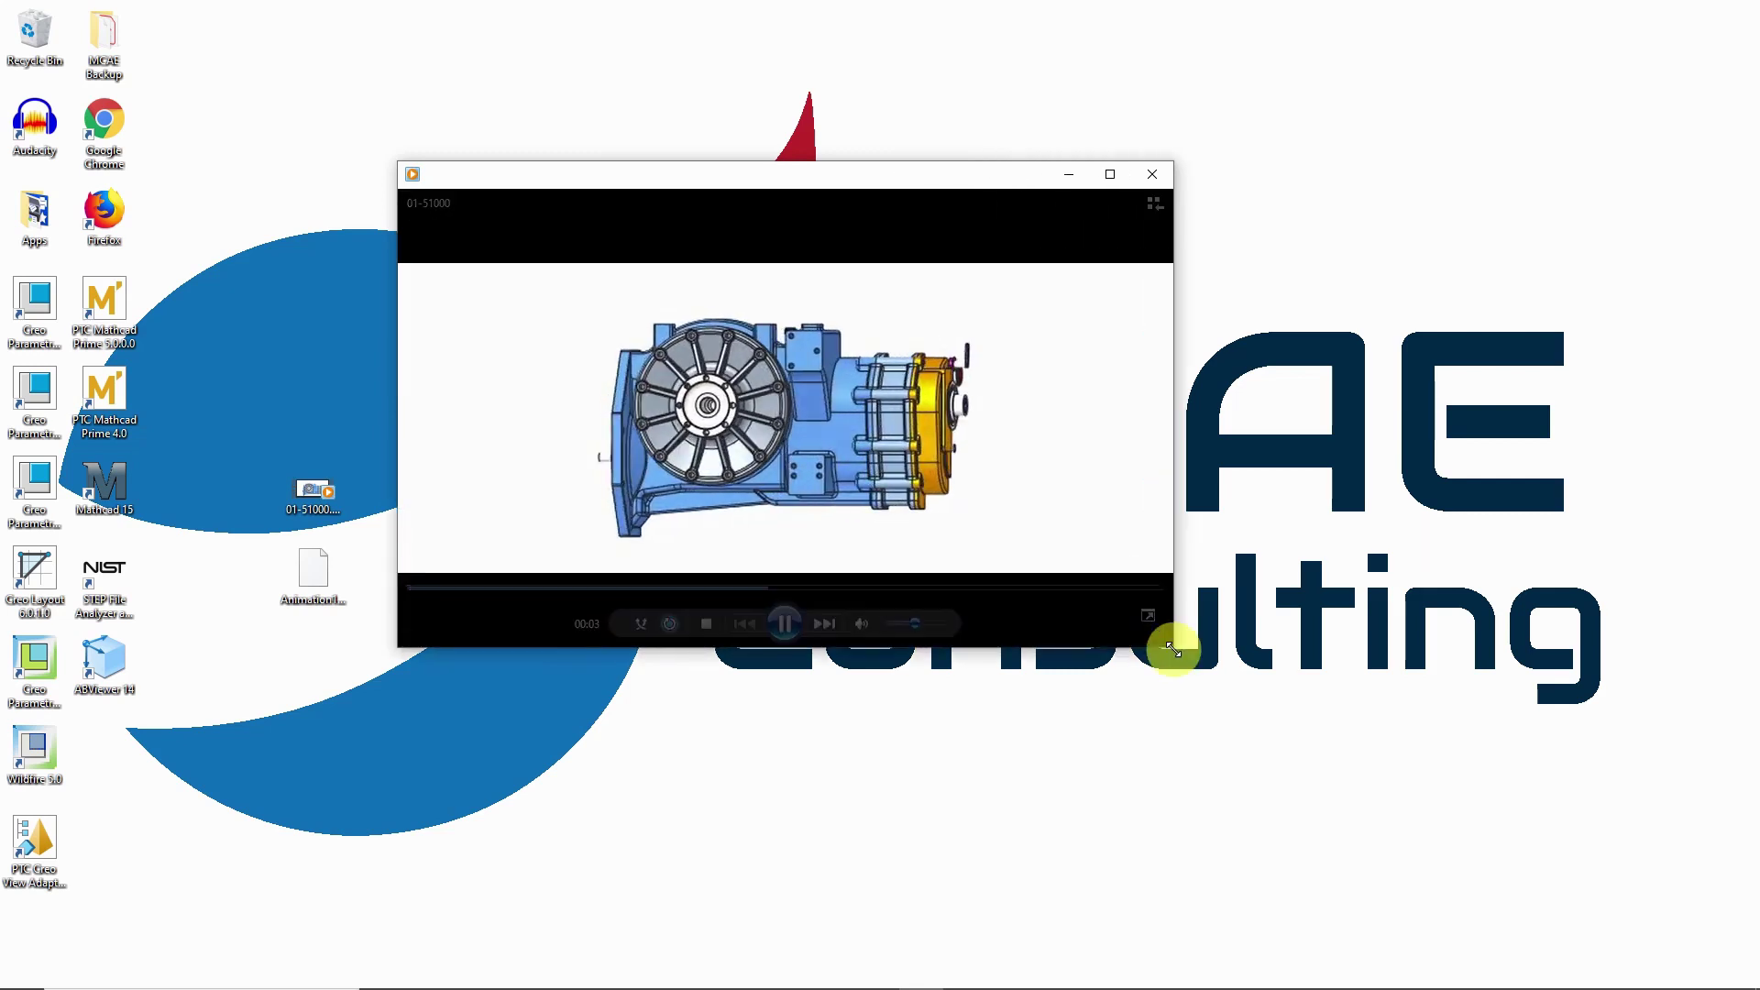